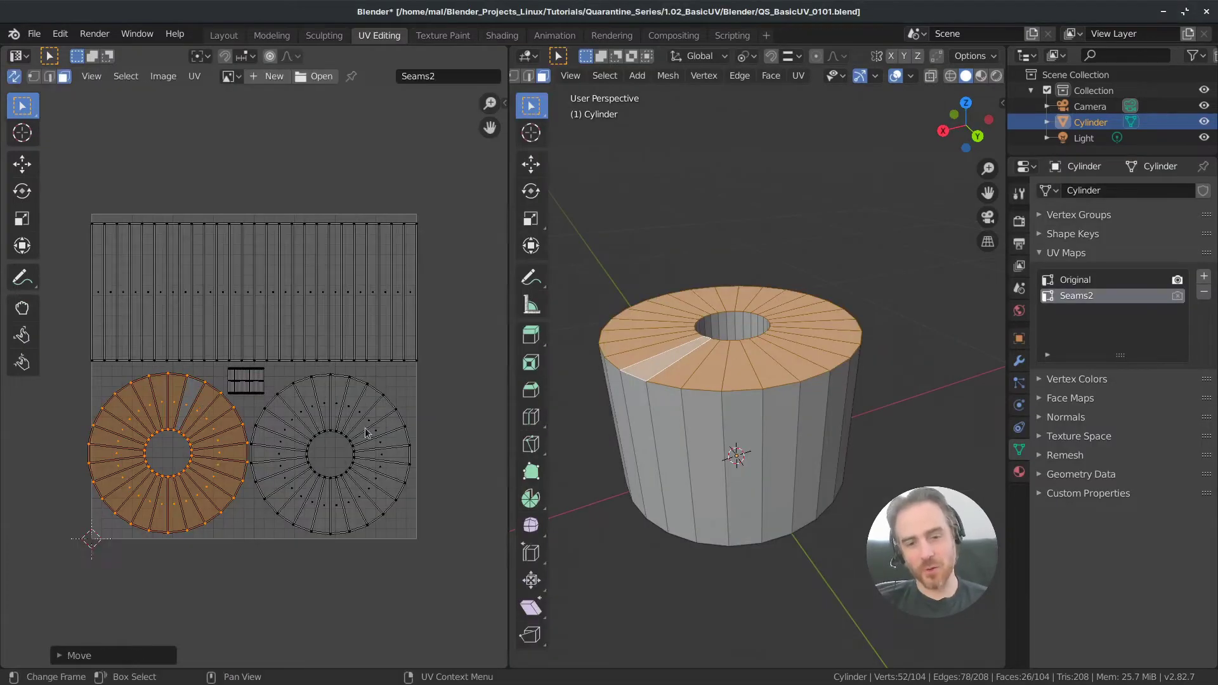
# - Select both cap islands and move them side by side in the UV layout
pyautogui.press('l')
pyautogui.press('g')
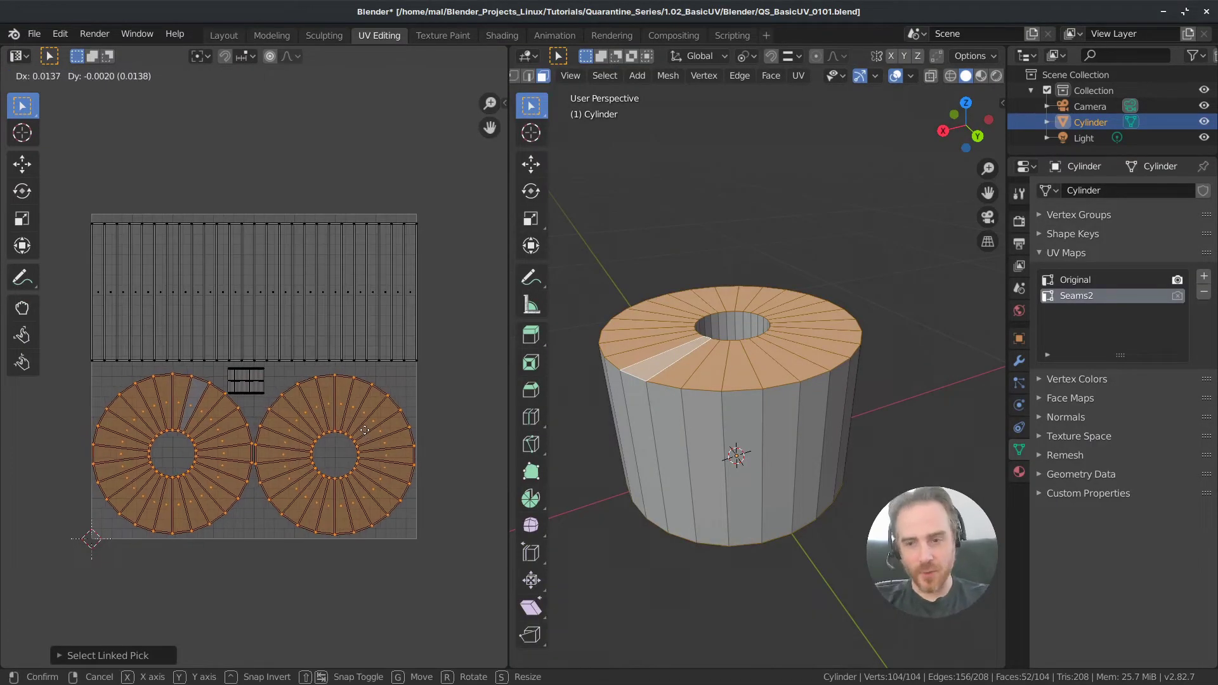
pyautogui.click(365, 430)
pyautogui.scroll(1, 365, 430)
# - Move the small inner-wall island just below the outer-wall strip
pyautogui.press('l')
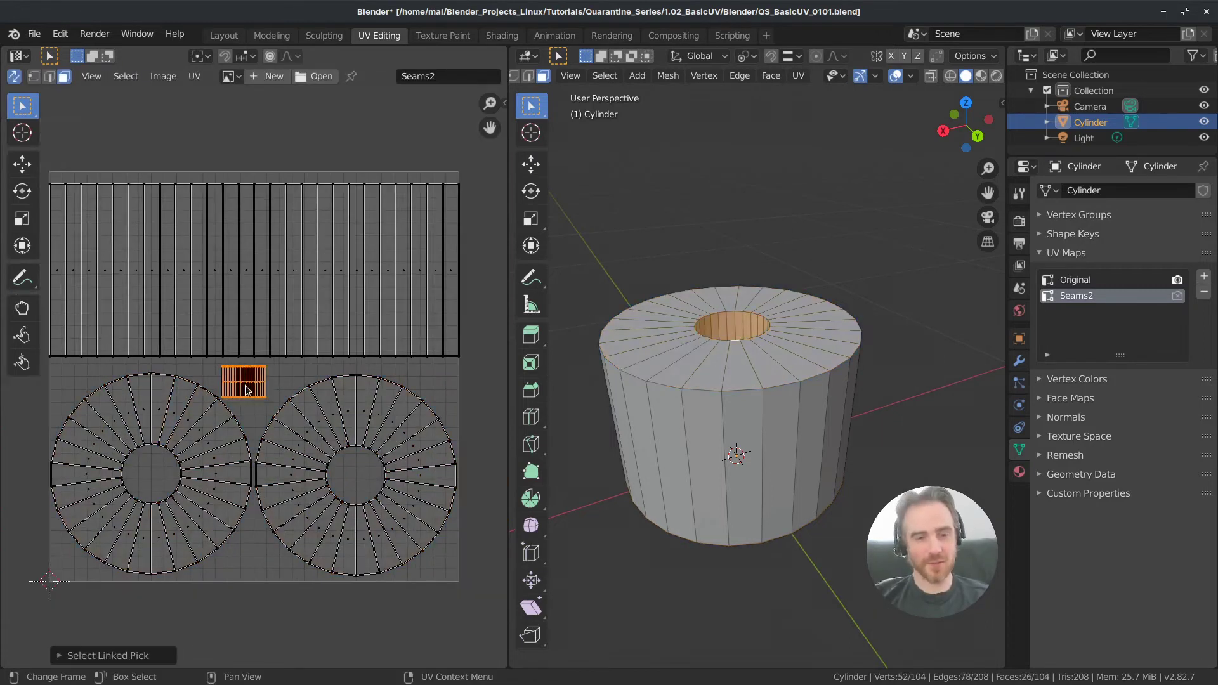
pyautogui.click(253, 389)
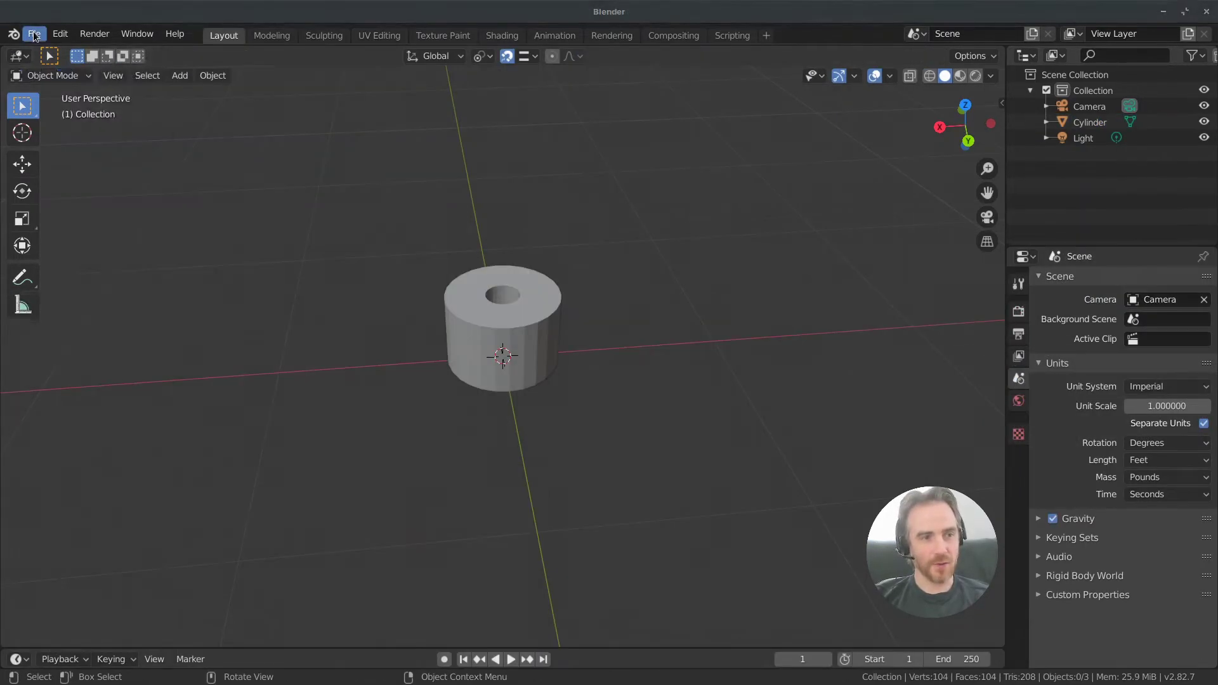
pyautogui.click(34, 33)
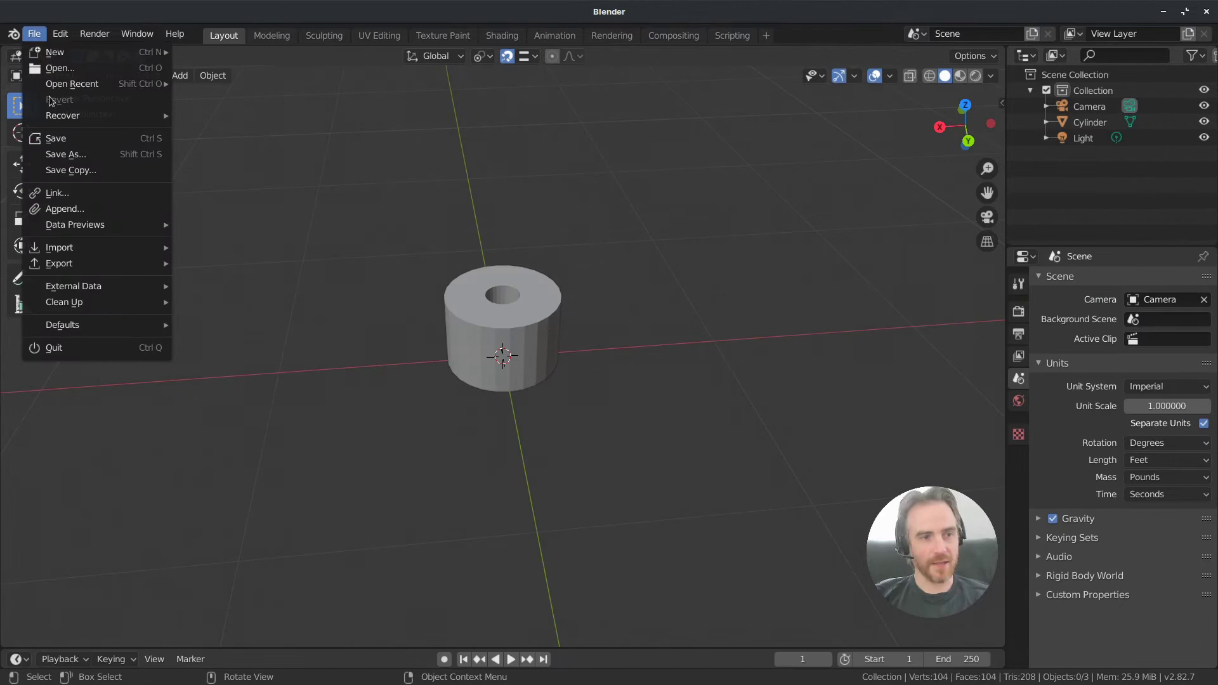
# - Bookmark the Blender project folder and save the scene there as QS_BasicUV_0101.blend
pyautogui.click(55, 139)
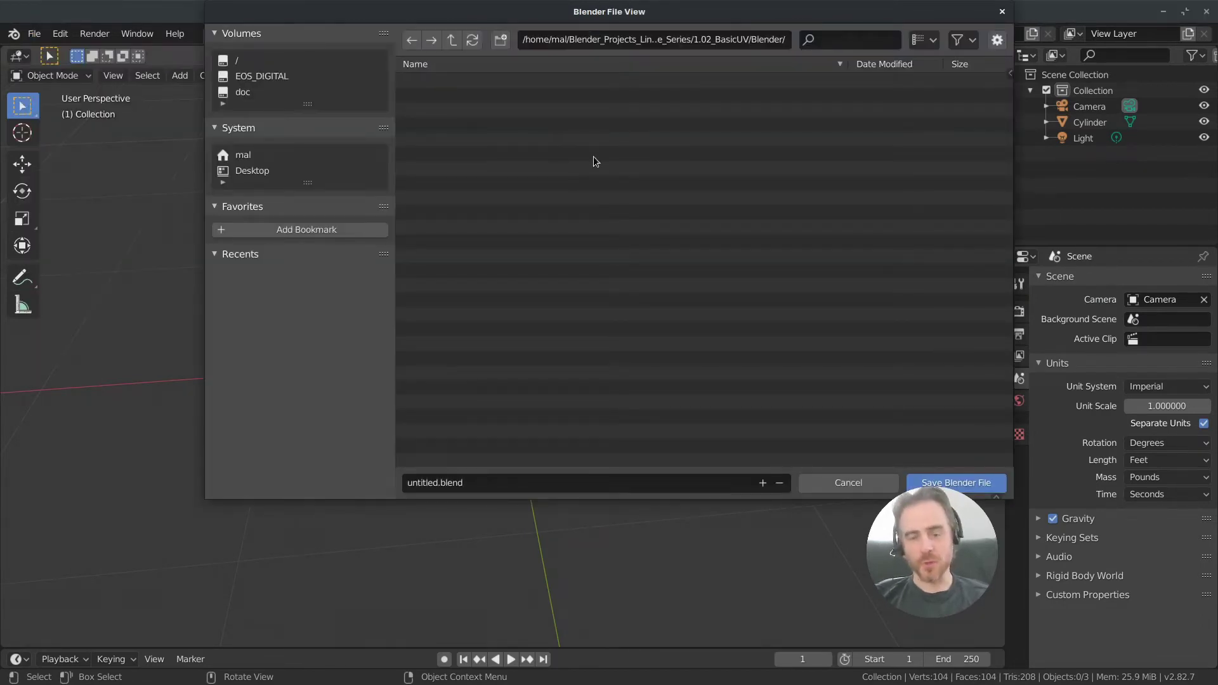
pyautogui.click(287, 234)
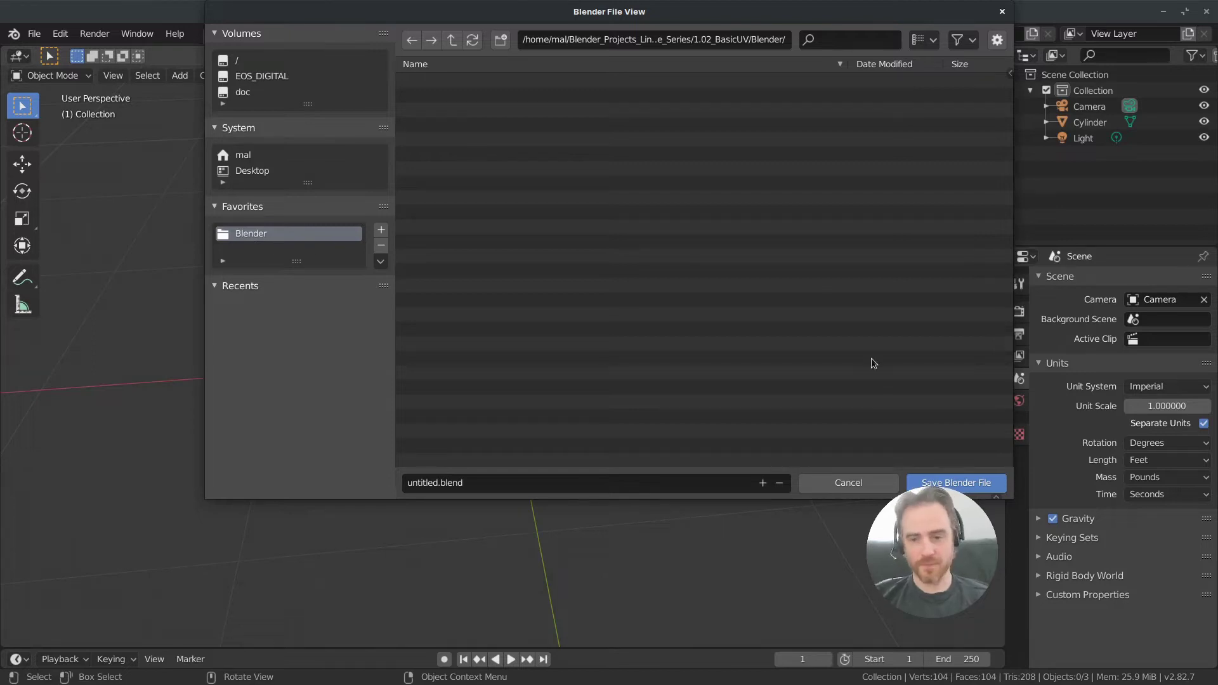
pyautogui.click(486, 485)
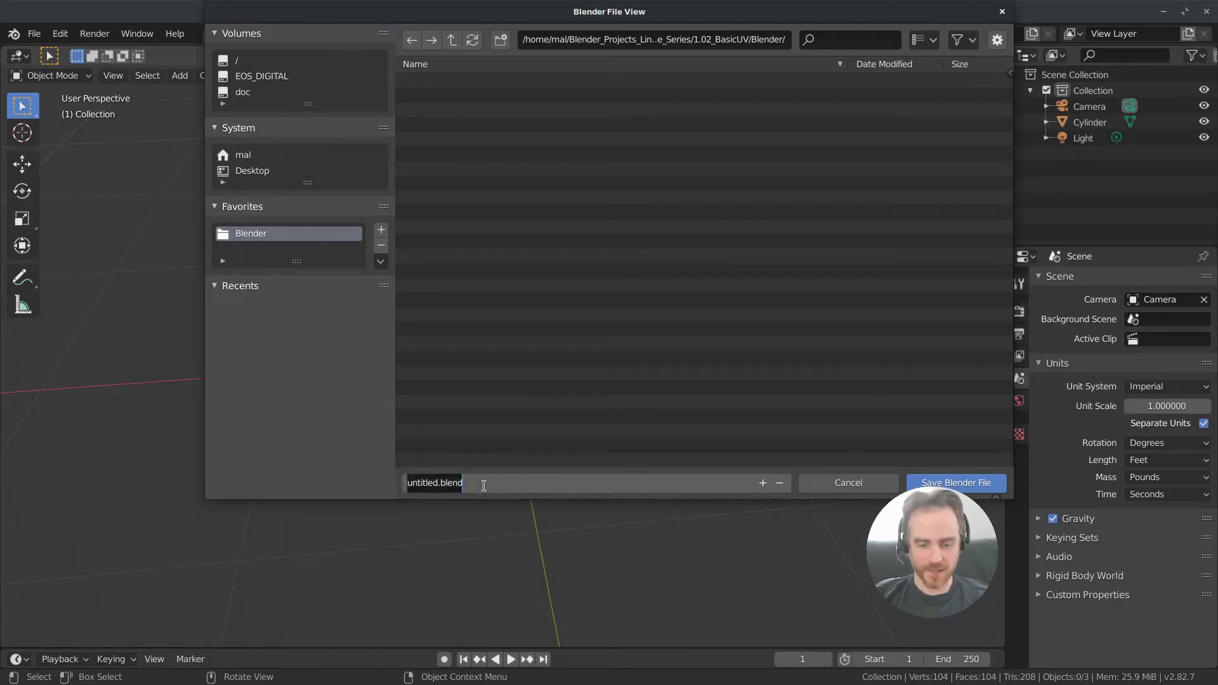
pyautogui.write('QS_BasicUV_0101')
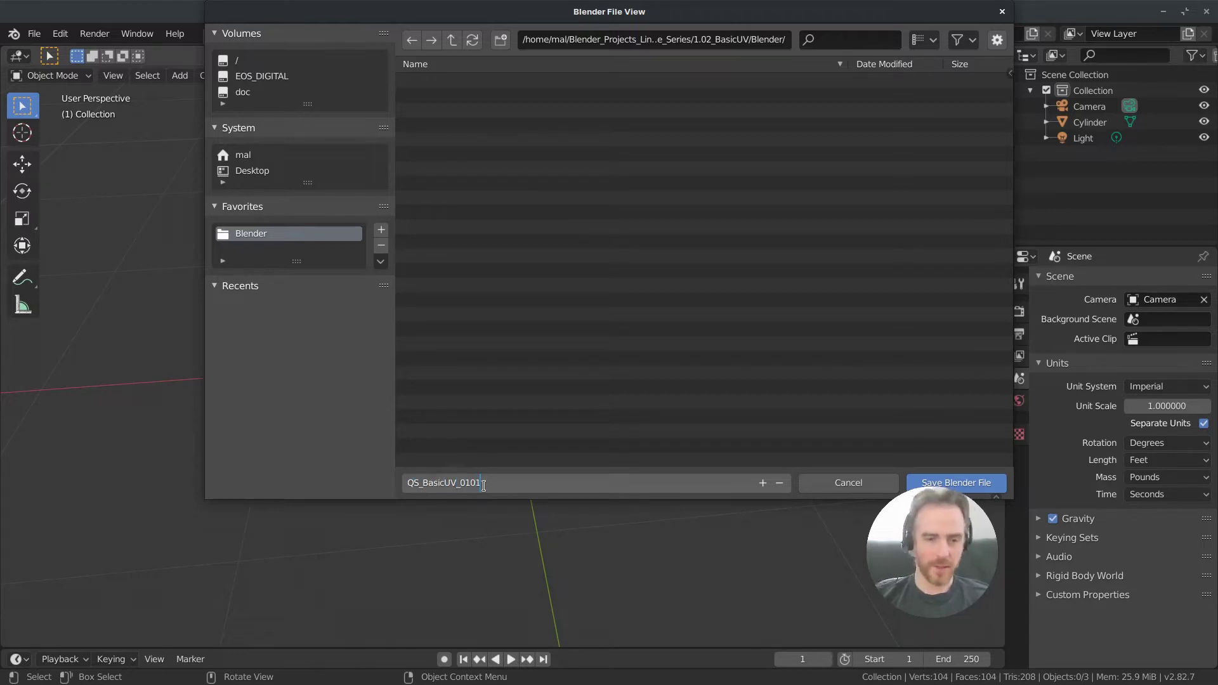
pyautogui.press('Return')
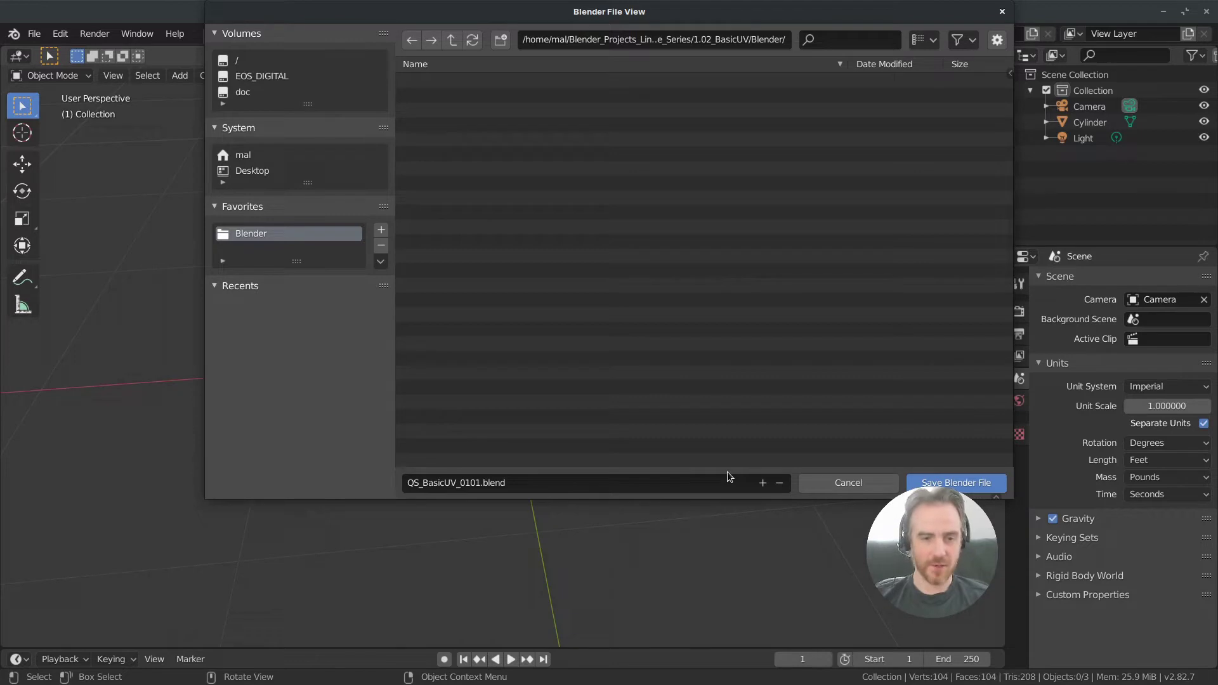
pyautogui.click(956, 483)
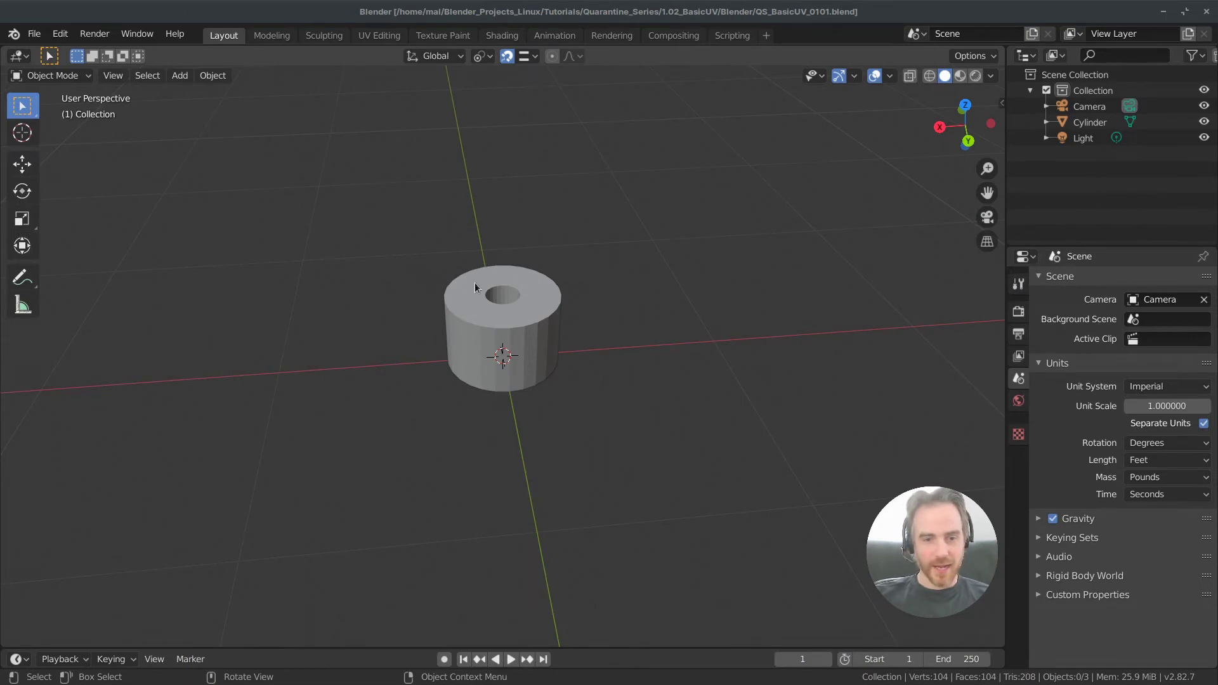
# - Select the whole cylinder mesh in Edit Mode and frame it in the UV Editing workspace
pyautogui.click(548, 334)
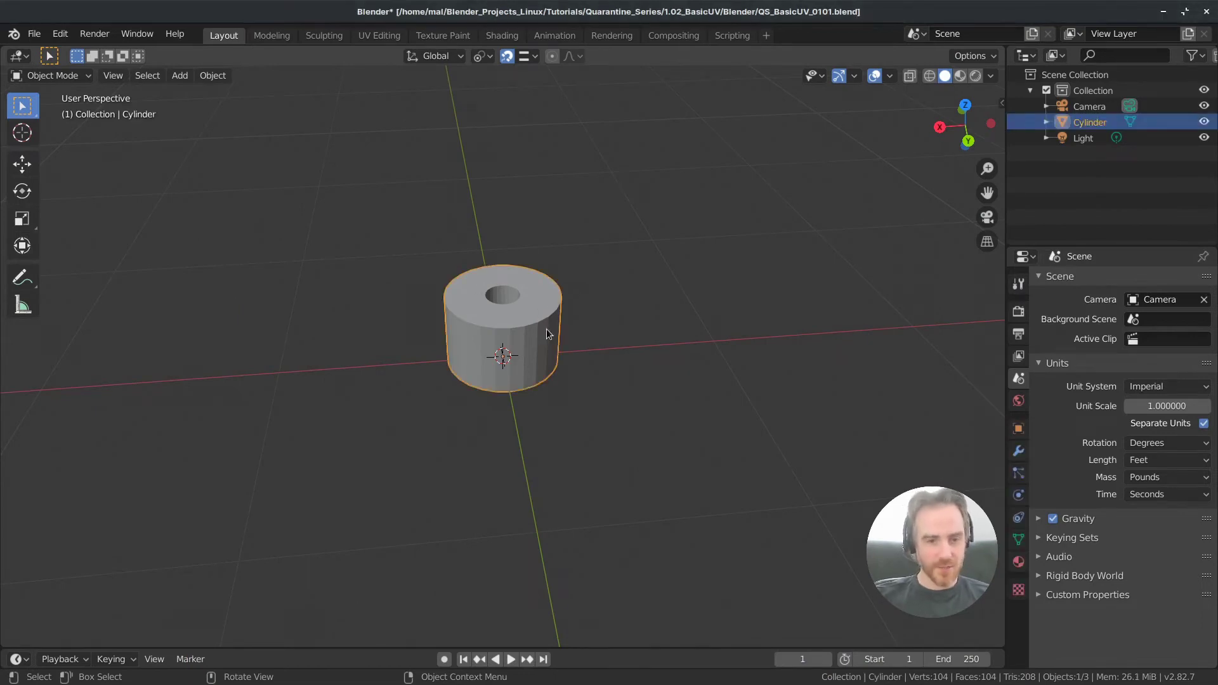
pyautogui.press('Tab')
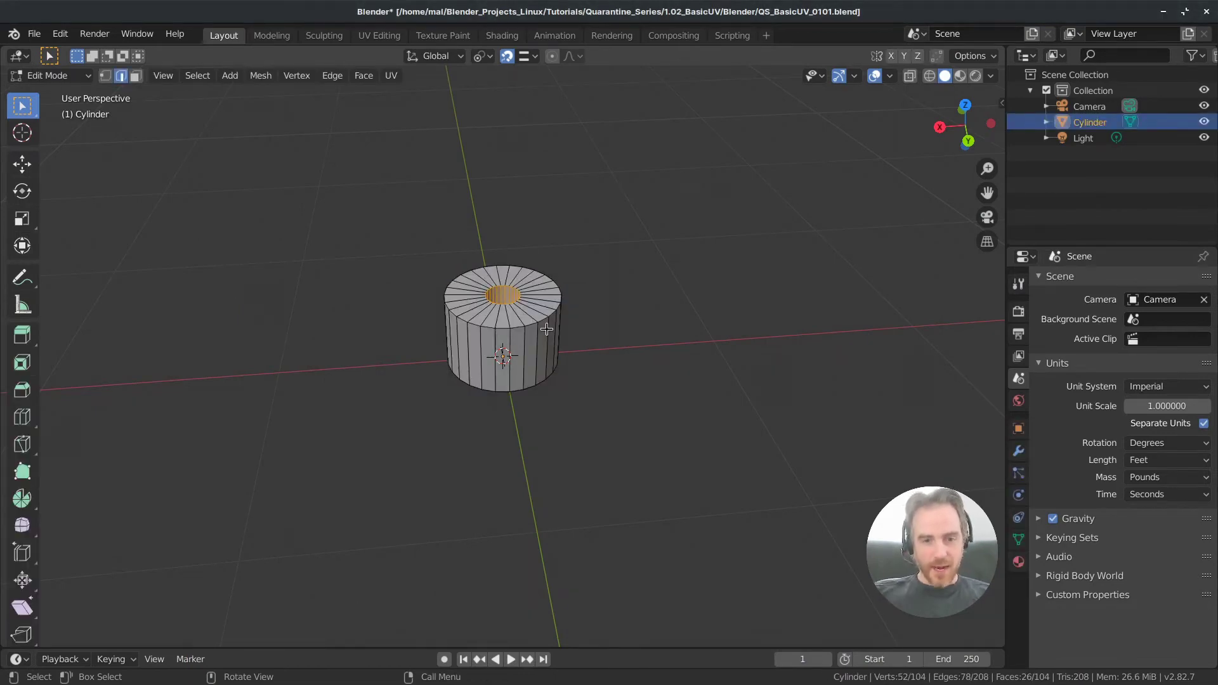
pyautogui.press('a')
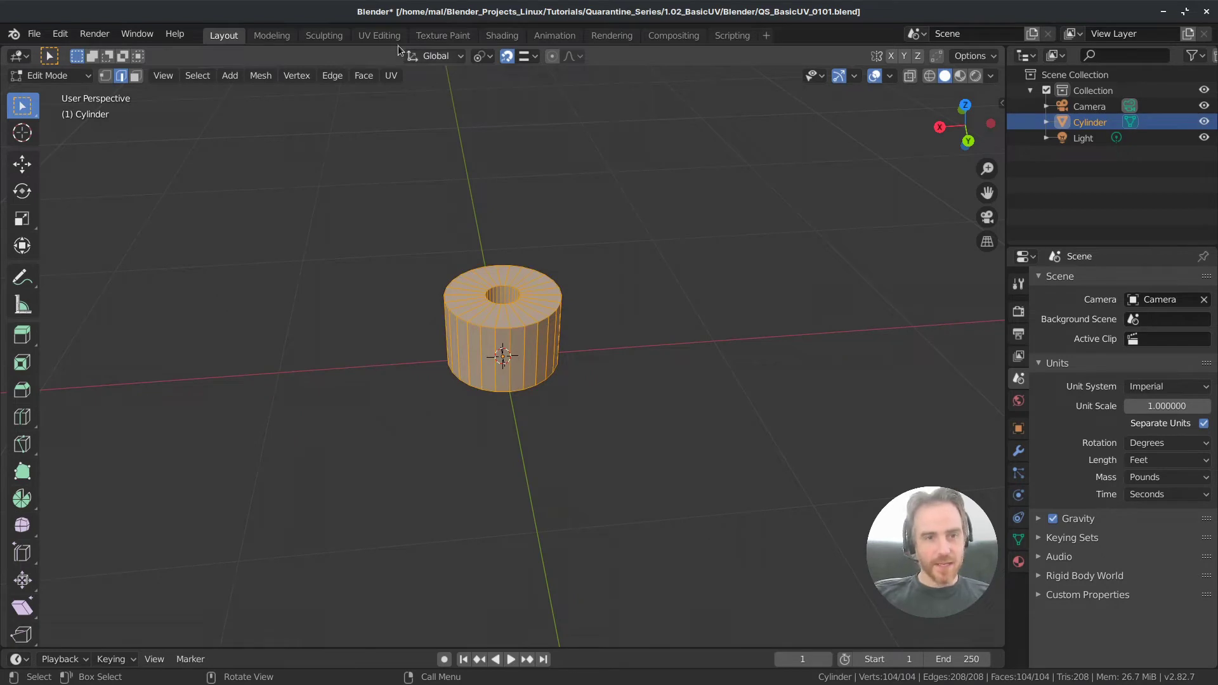
pyautogui.click(378, 36)
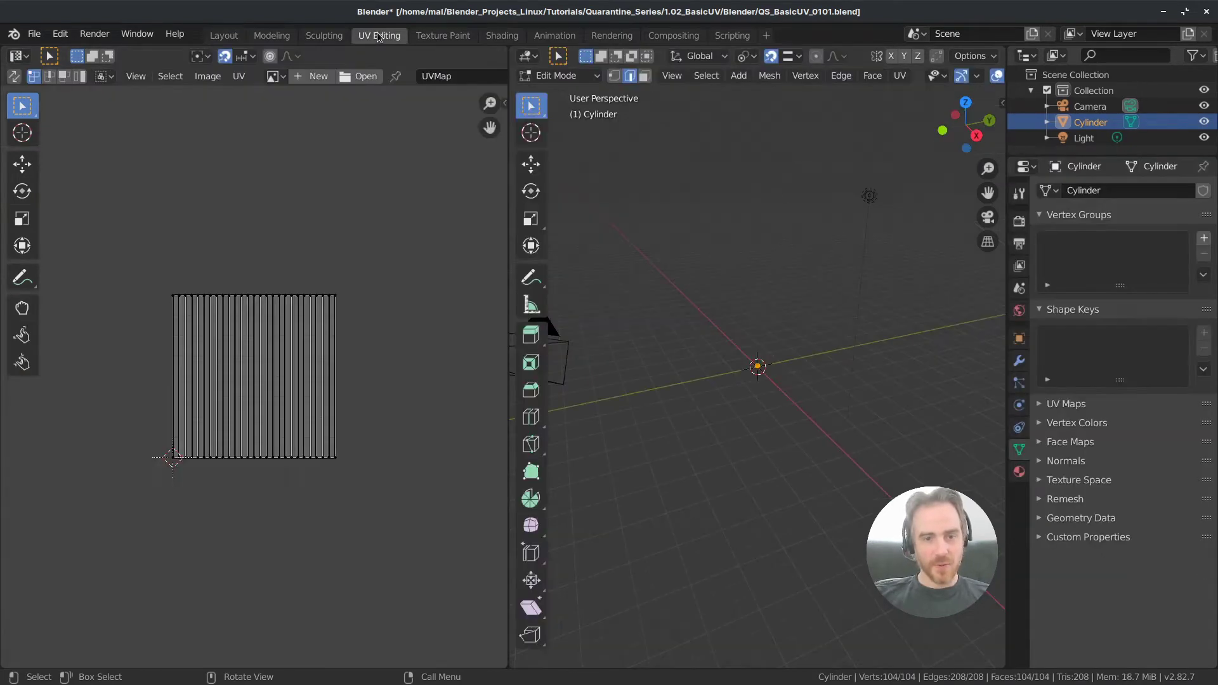
pyautogui.press('KP_Decimal')
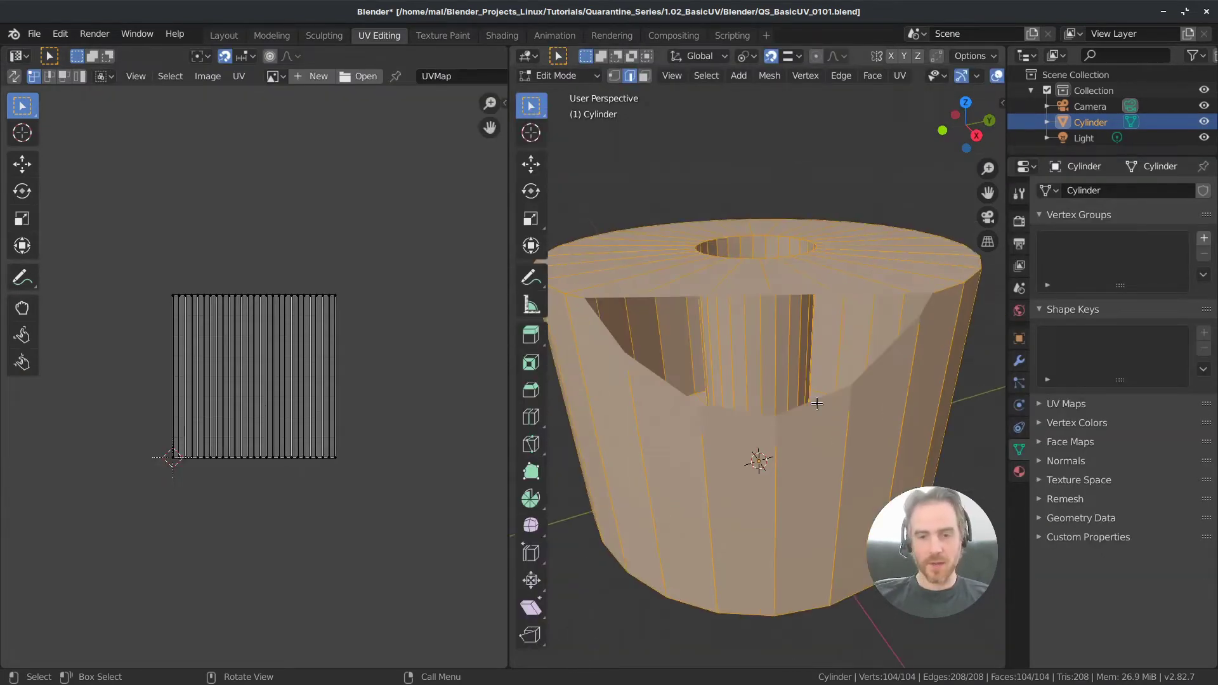
pyautogui.scroll(-2, 748, 373)
pyautogui.scroll(3, 748, 373)
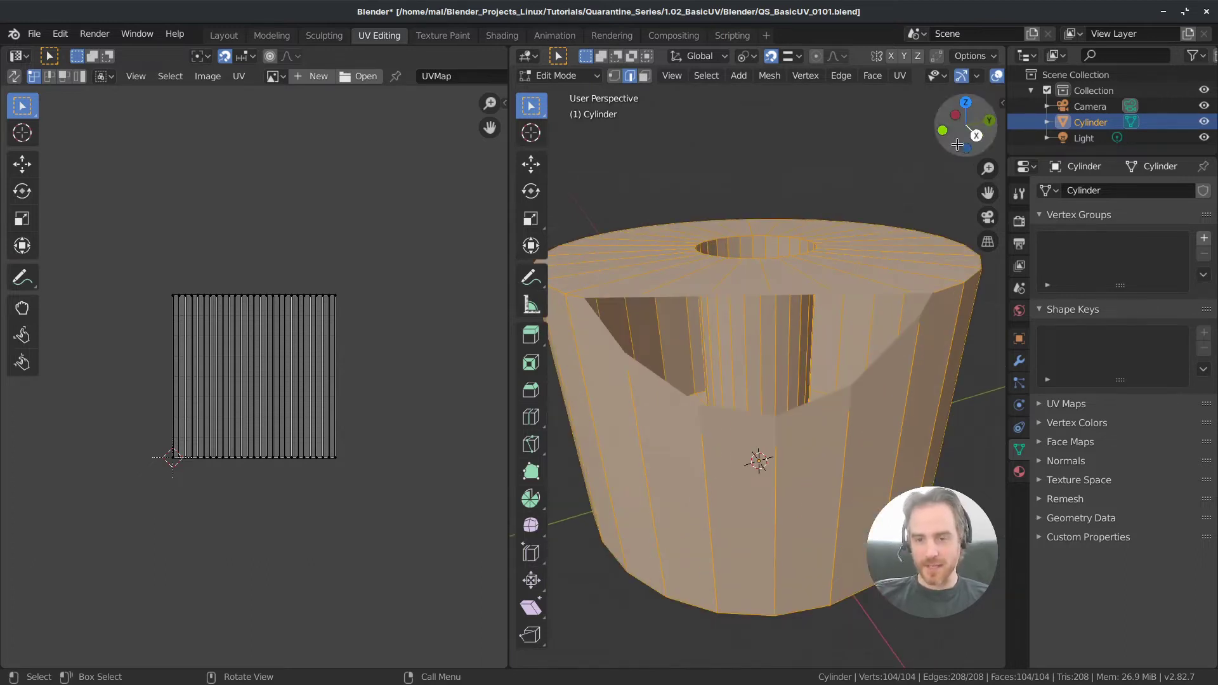
# - Lower the viewport Clip Start to 39.37 thou so near faces no longer clip
pyautogui.press('n')
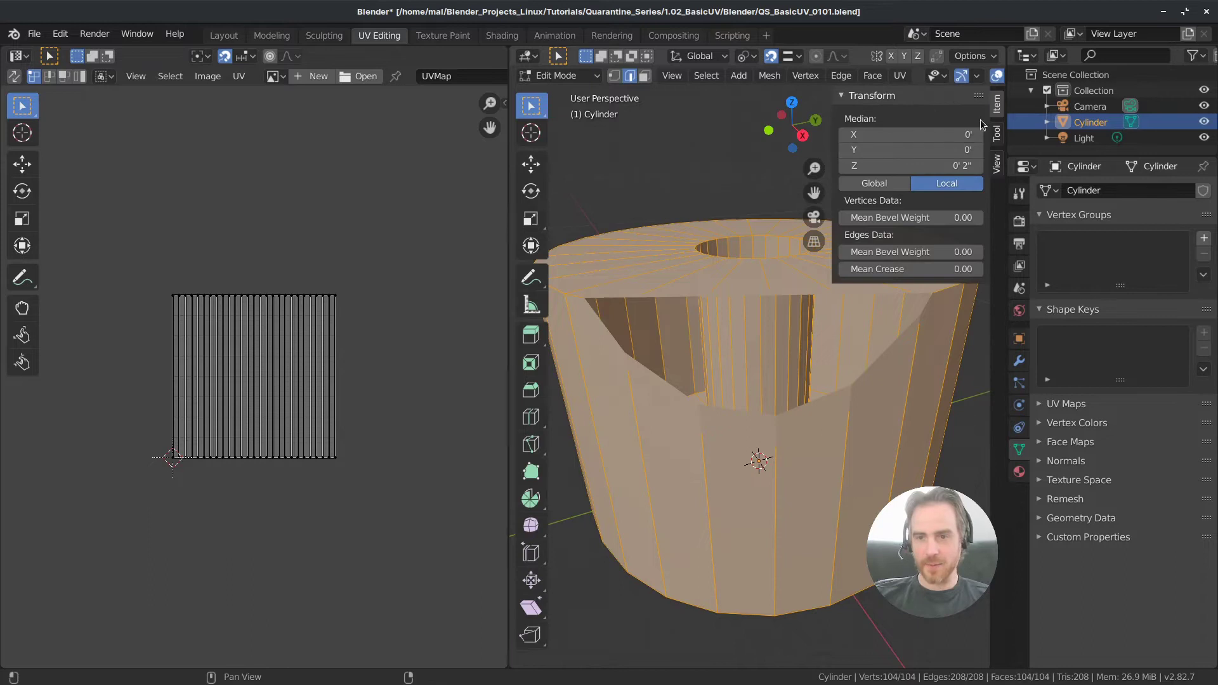
pyautogui.click(997, 166)
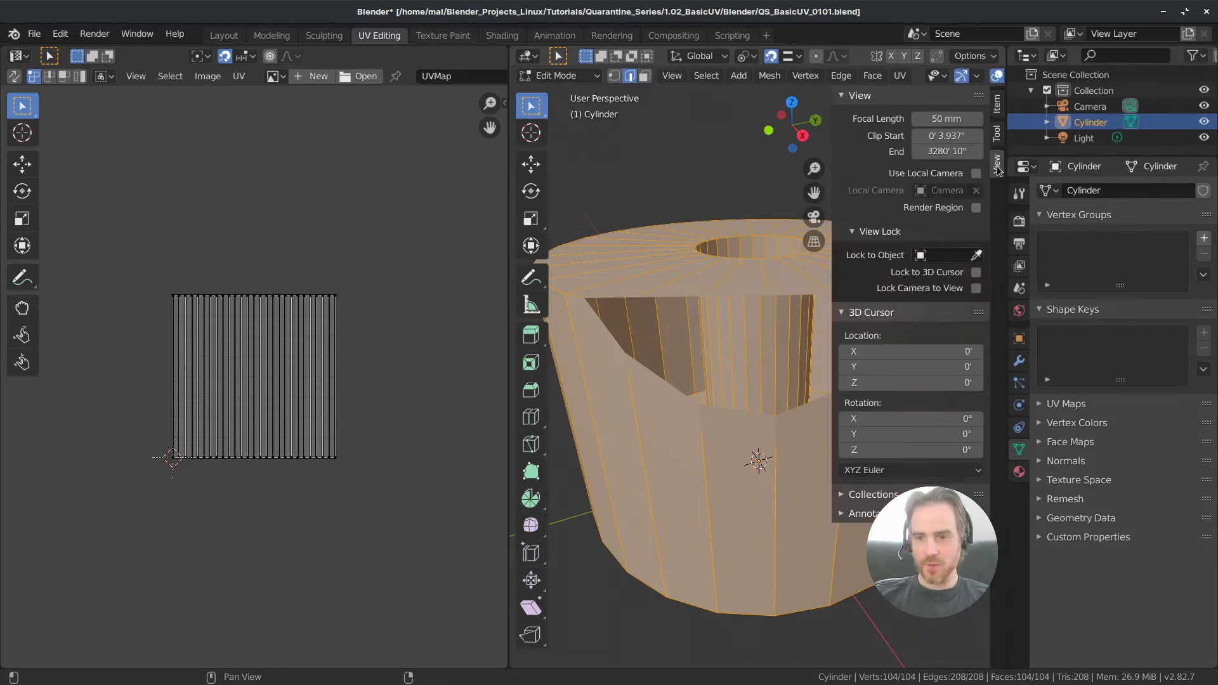
pyautogui.moveTo(946, 135); pyautogui.dragTo(937, 143)
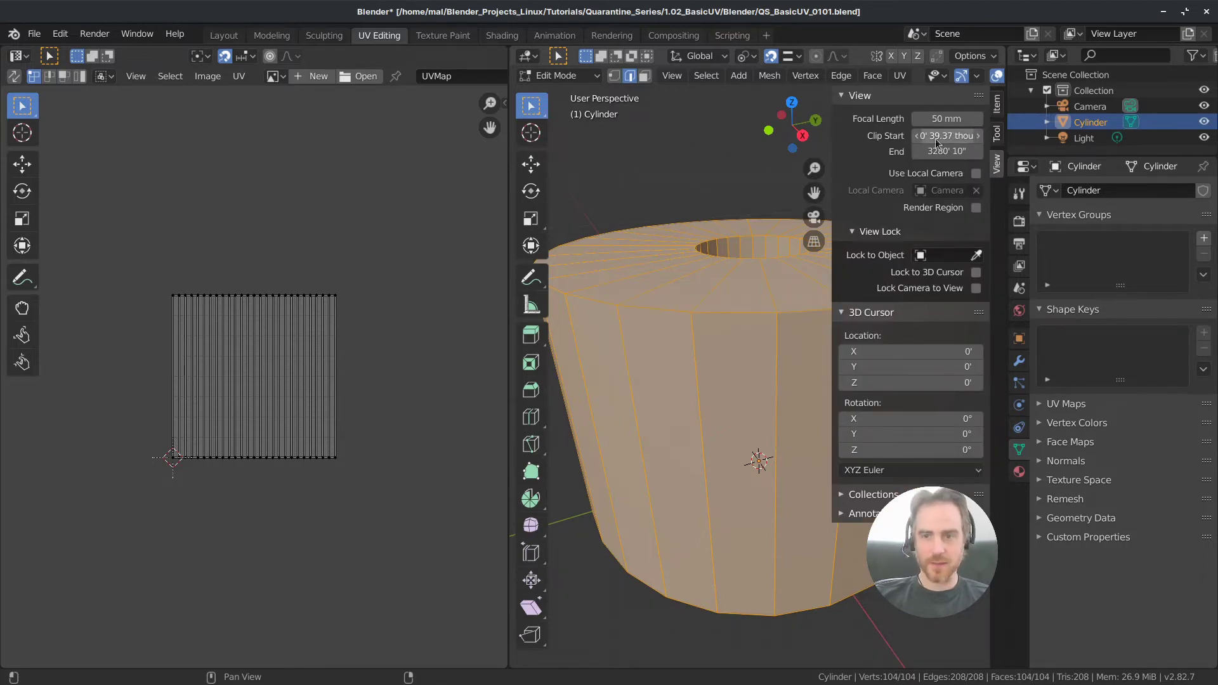
pyautogui.press('n')
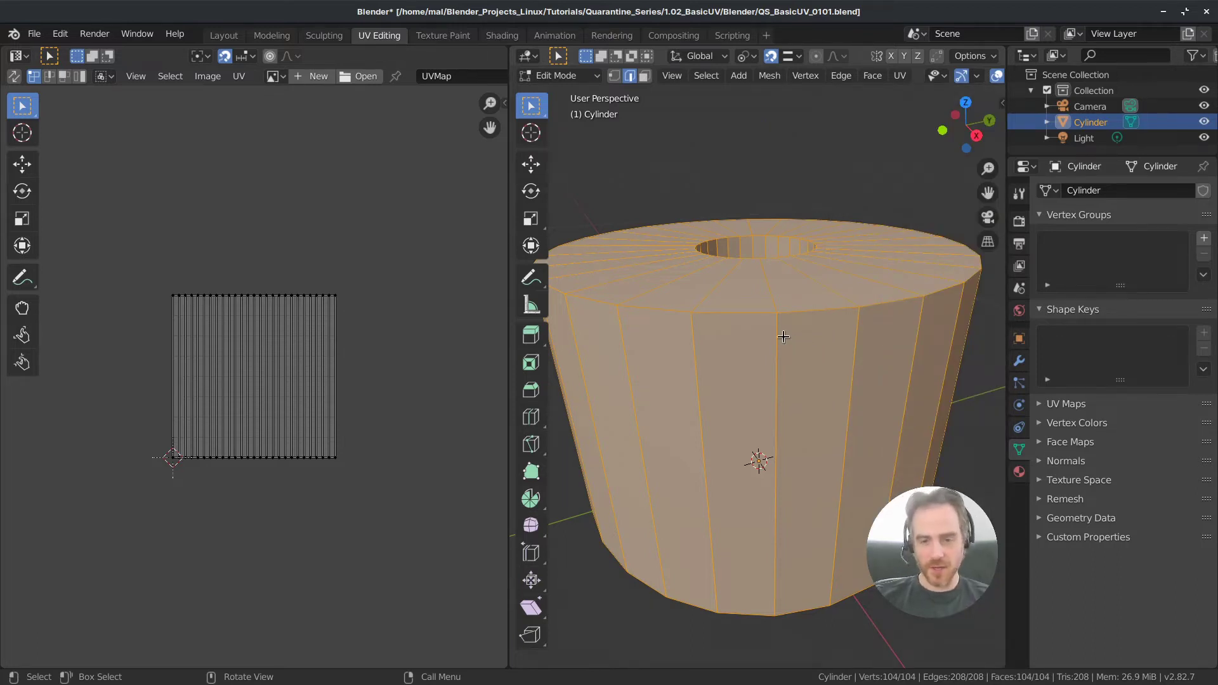
pyautogui.scroll(-2, 785, 339)
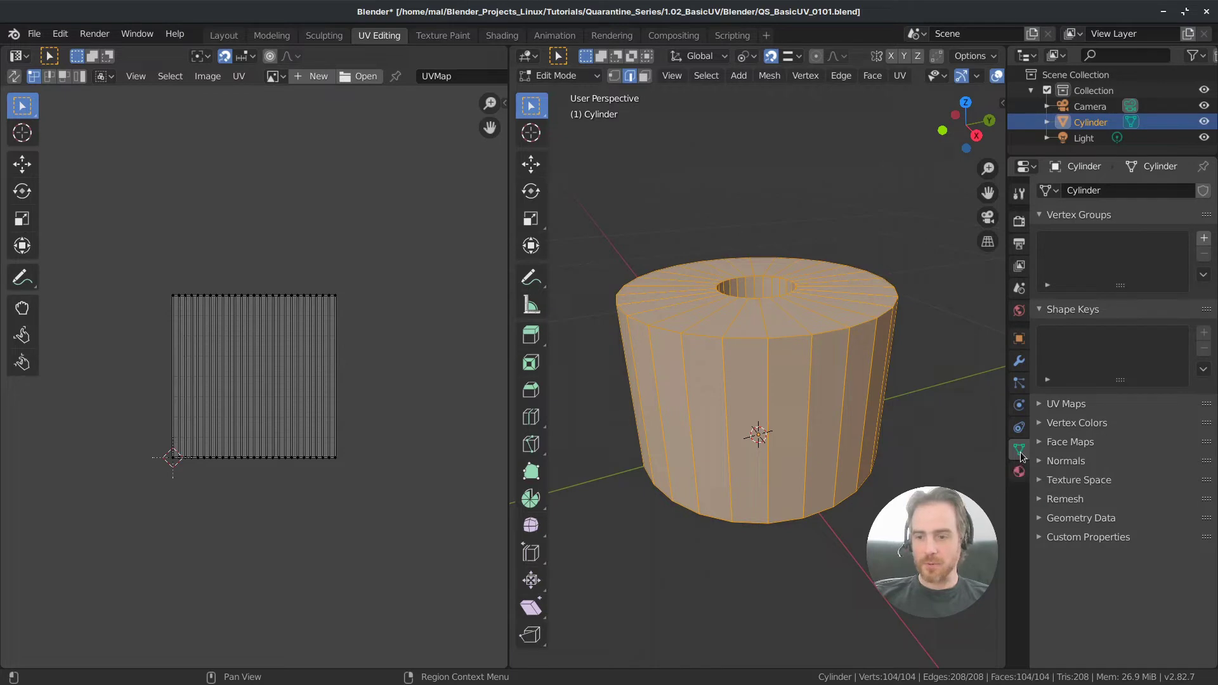
# - Collapse Vertex Groups and Shape Keys and expand UV Maps to show UVMap
pyautogui.click(1064, 216)
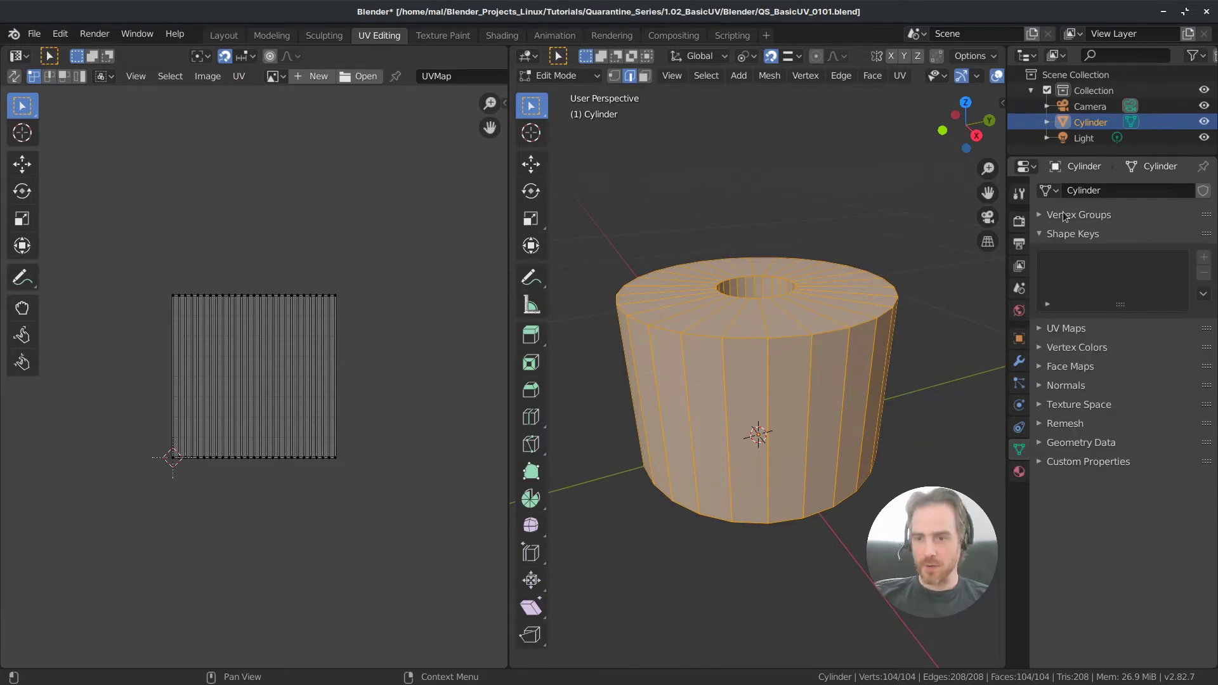
pyautogui.click(1056, 234)
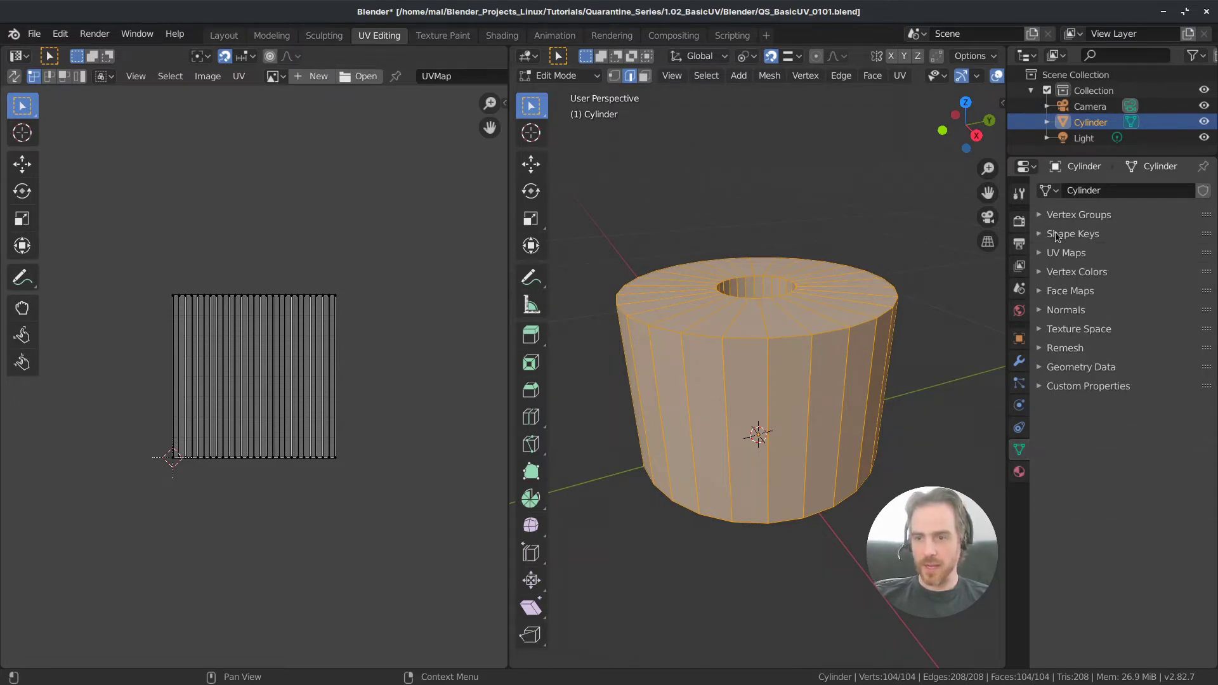
pyautogui.click(1045, 251)
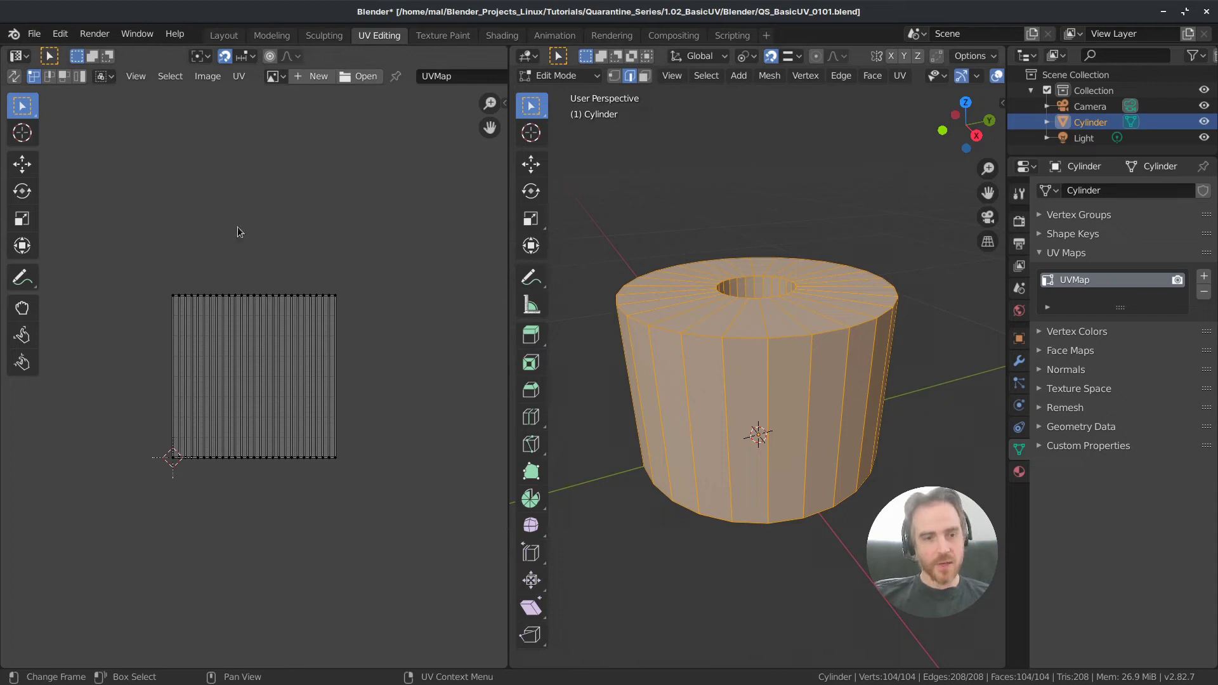
# - Box-select the UV island, try rotating and scaling it, then deselect all UVs
pyautogui.moveTo(113, 239); pyautogui.dragTo(378, 516)
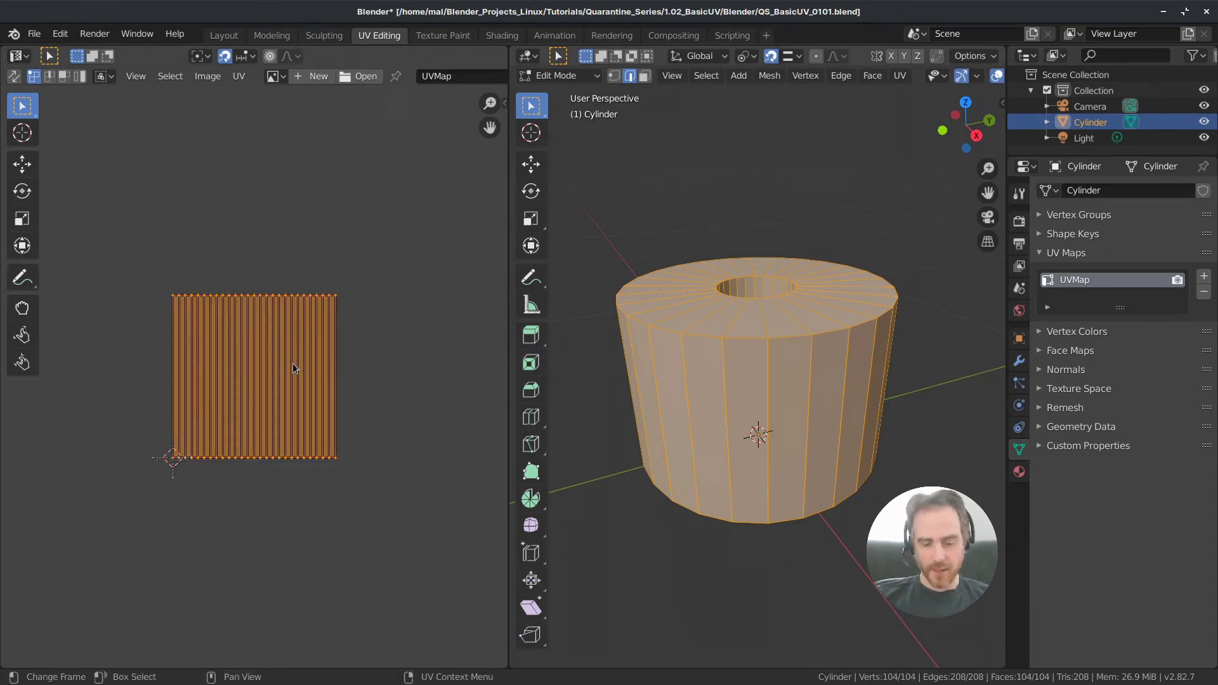
pyautogui.press('g')
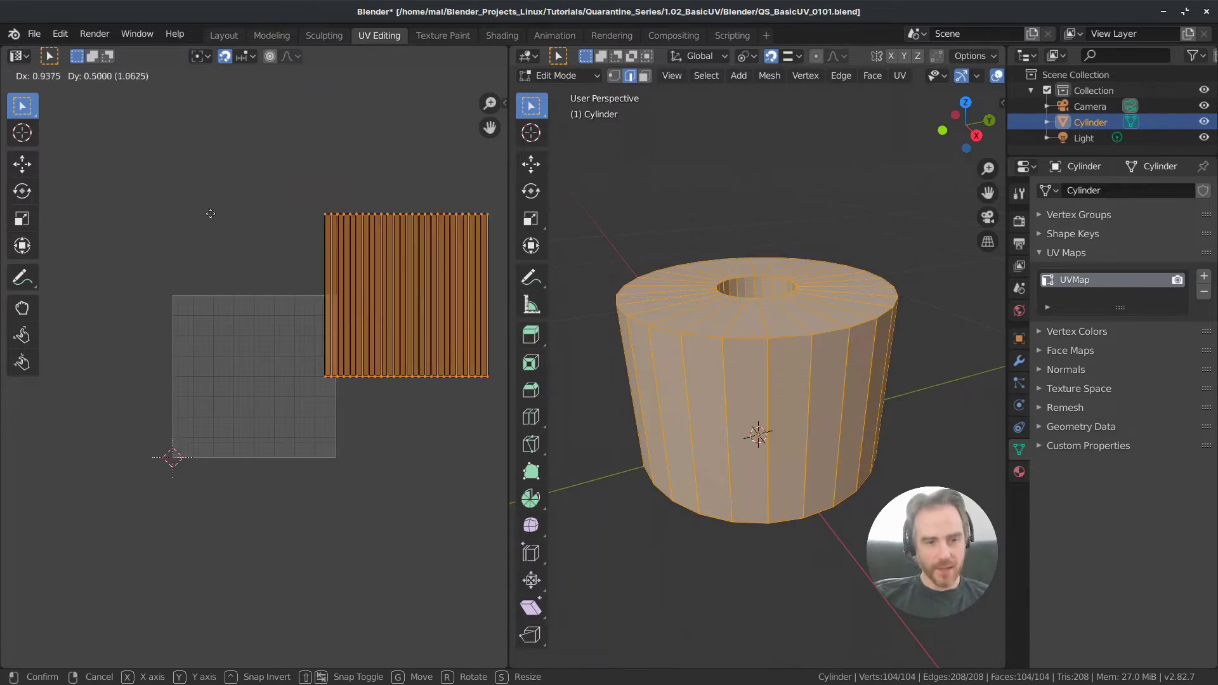
pyautogui.press('r')
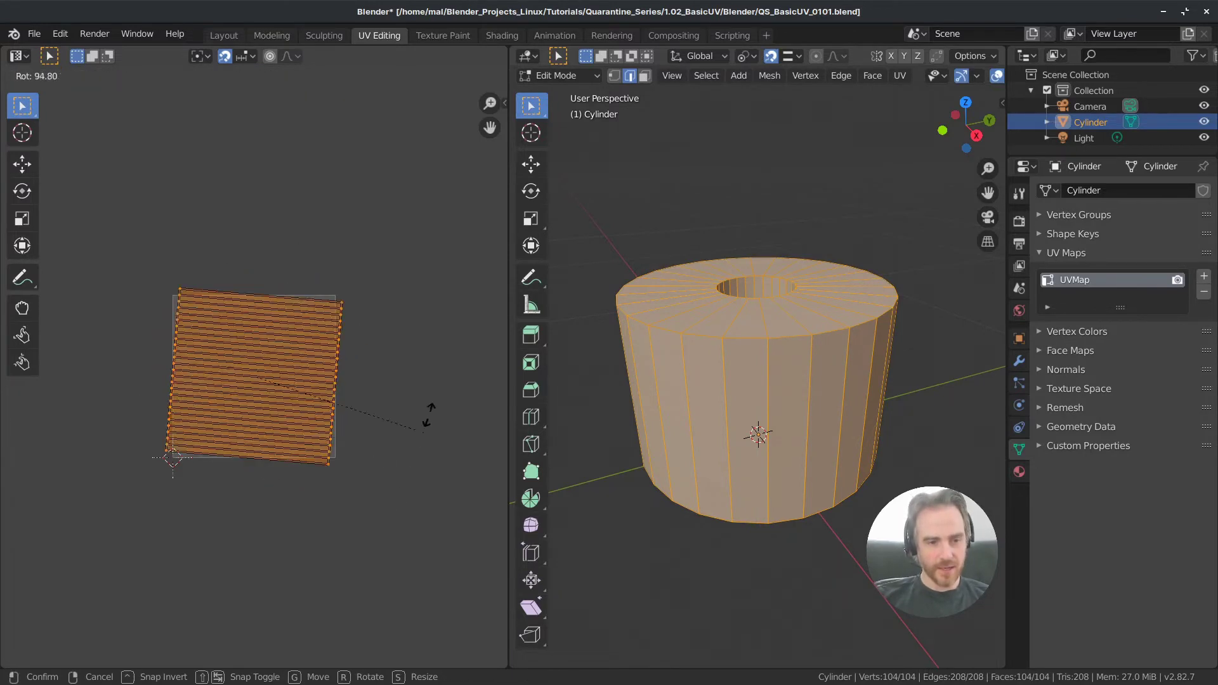
pyautogui.click(427, 411)
pyautogui.press('s')
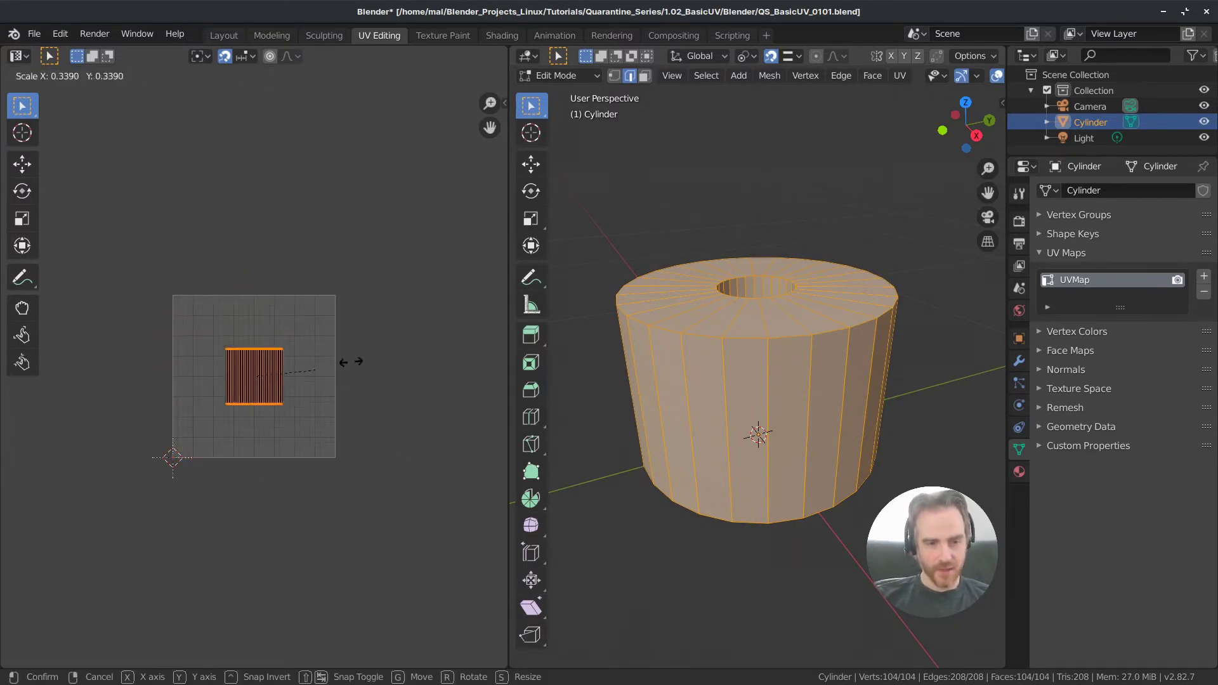
pyautogui.click(354, 316)
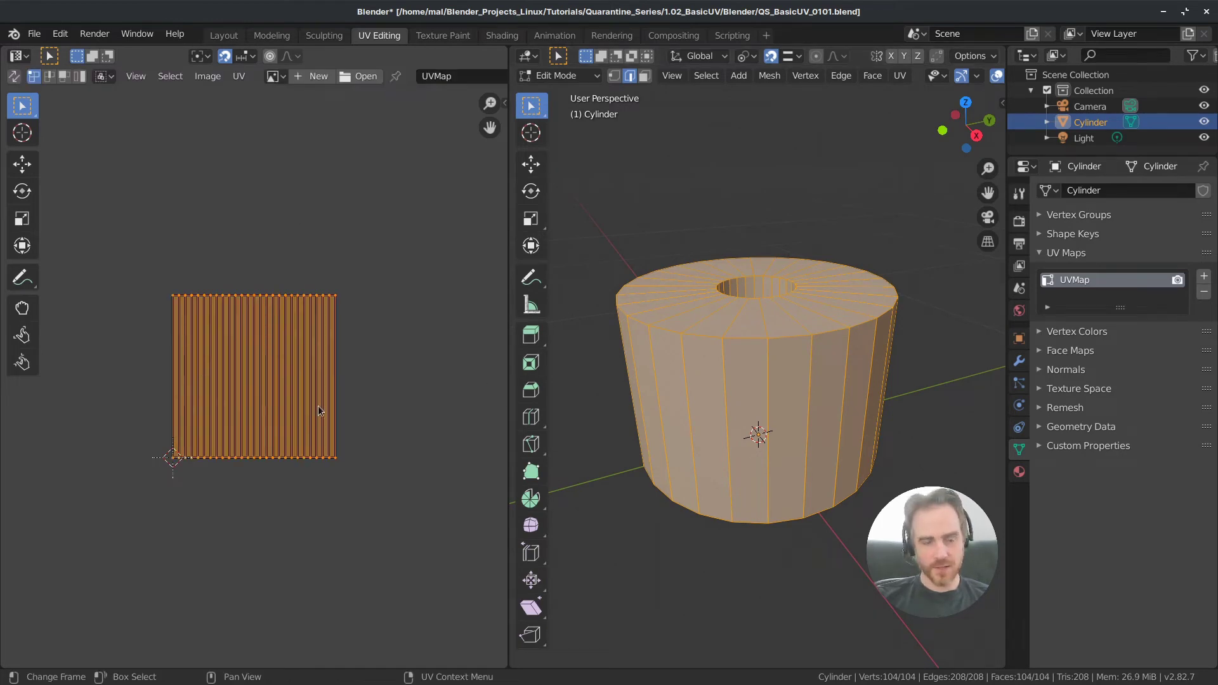
pyautogui.hotkey('alt', 'a')
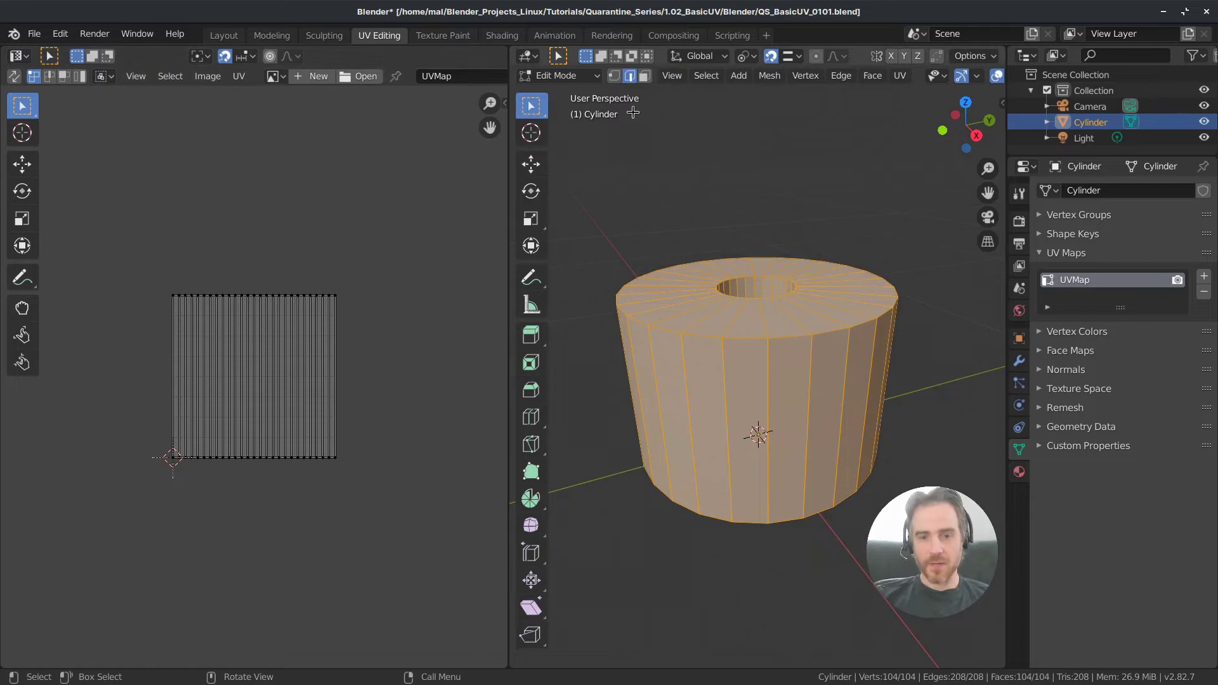
# - In face select mode, select a side face, then its ring, and drop two faces
pyautogui.click(644, 76)
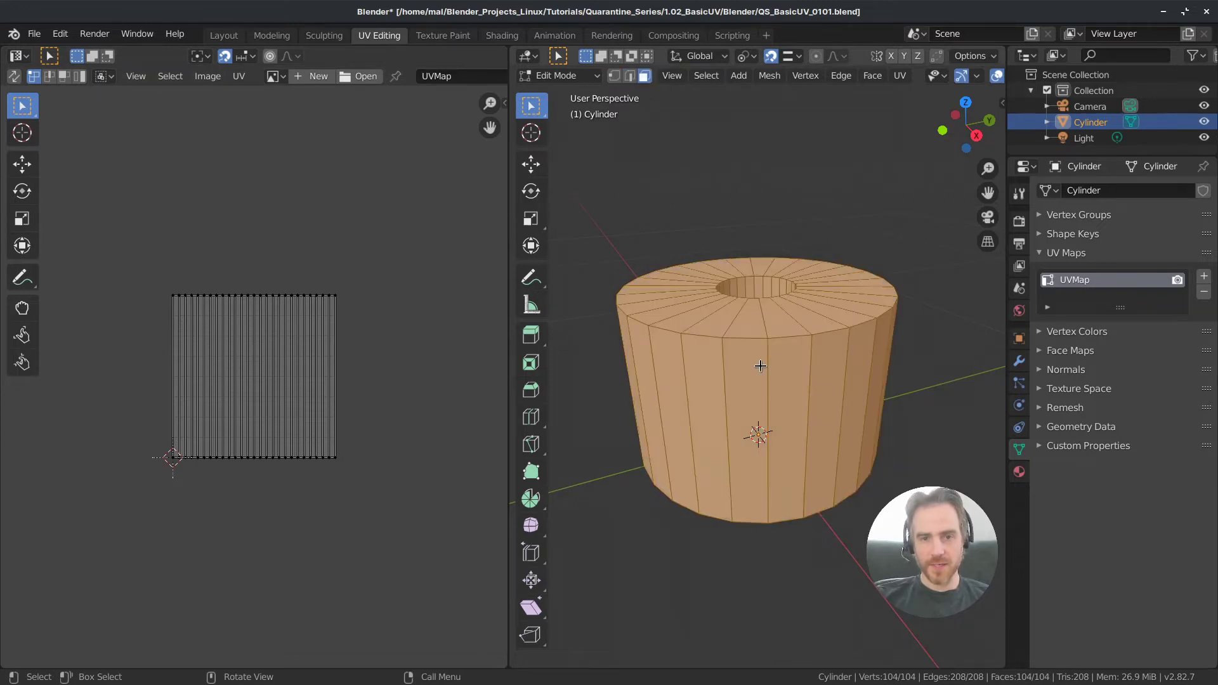
pyautogui.click(750, 398)
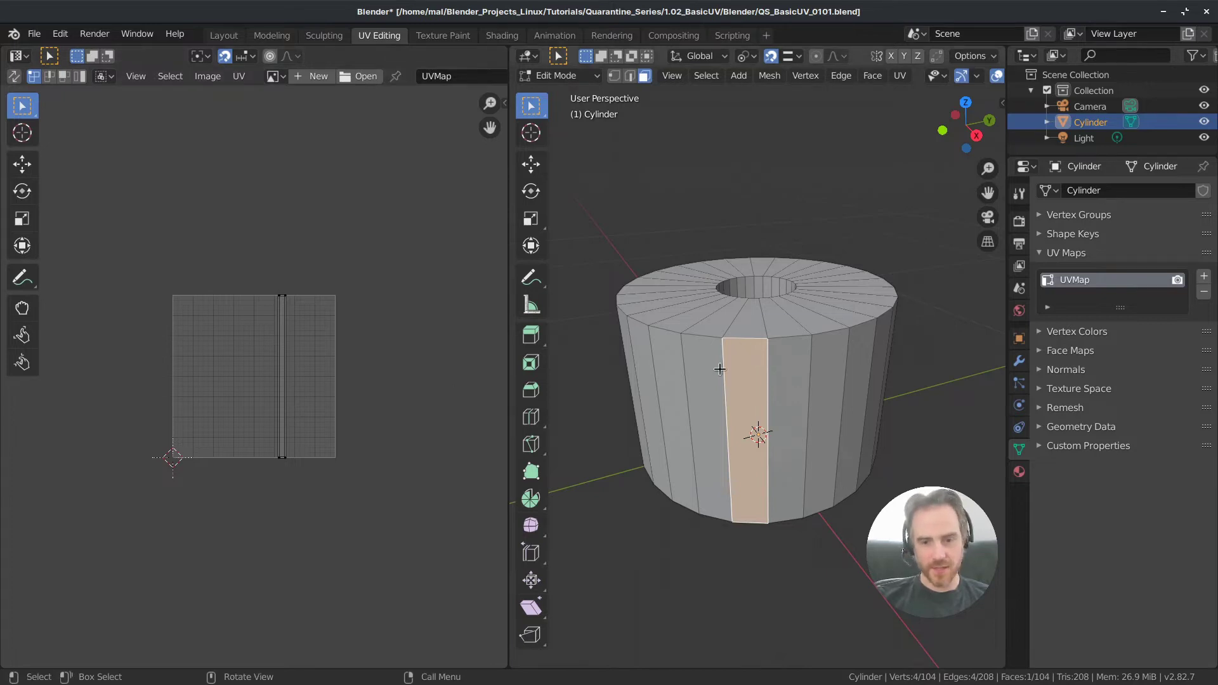
pyautogui.keyDown('alt'); pyautogui.click(742, 396); pyautogui.keyUp('alt')
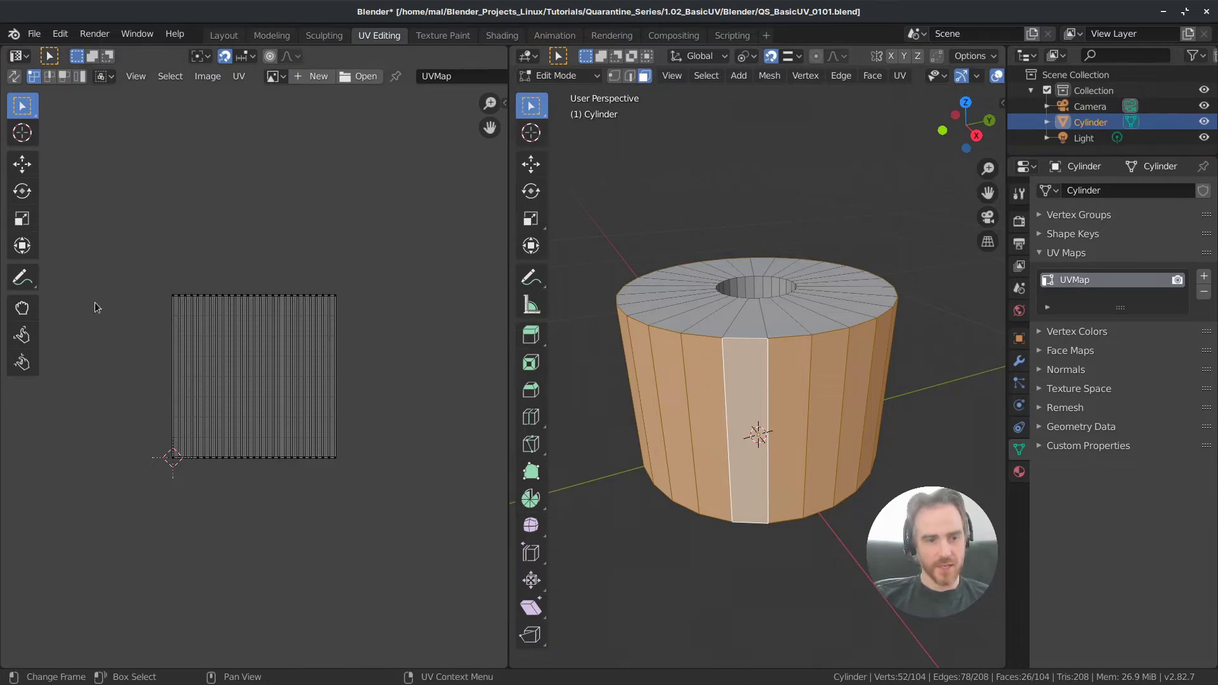
pyautogui.keyDown('shift'); pyautogui.click(801, 381); pyautogui.keyUp('shift')
pyautogui.keyDown('shift'); pyautogui.click(816, 380); pyautogui.keyUp('shift')
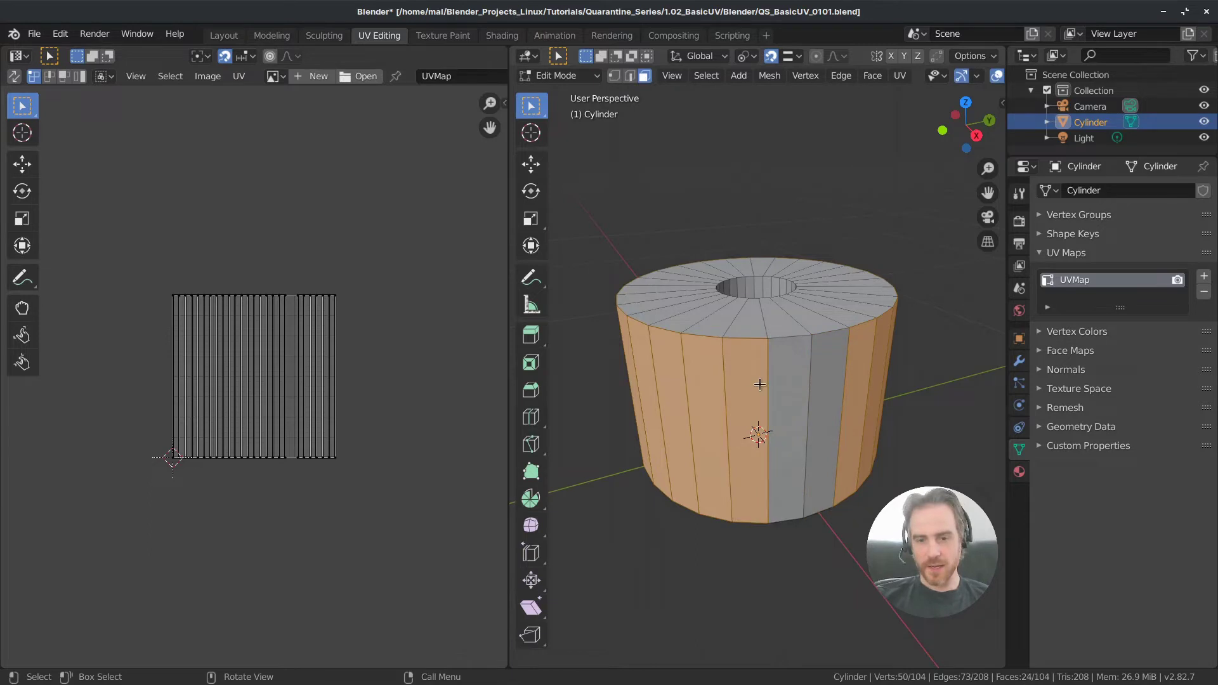
# - Select the front side face plus three neighbours to its right and zoom the UV view
pyautogui.click(746, 408)
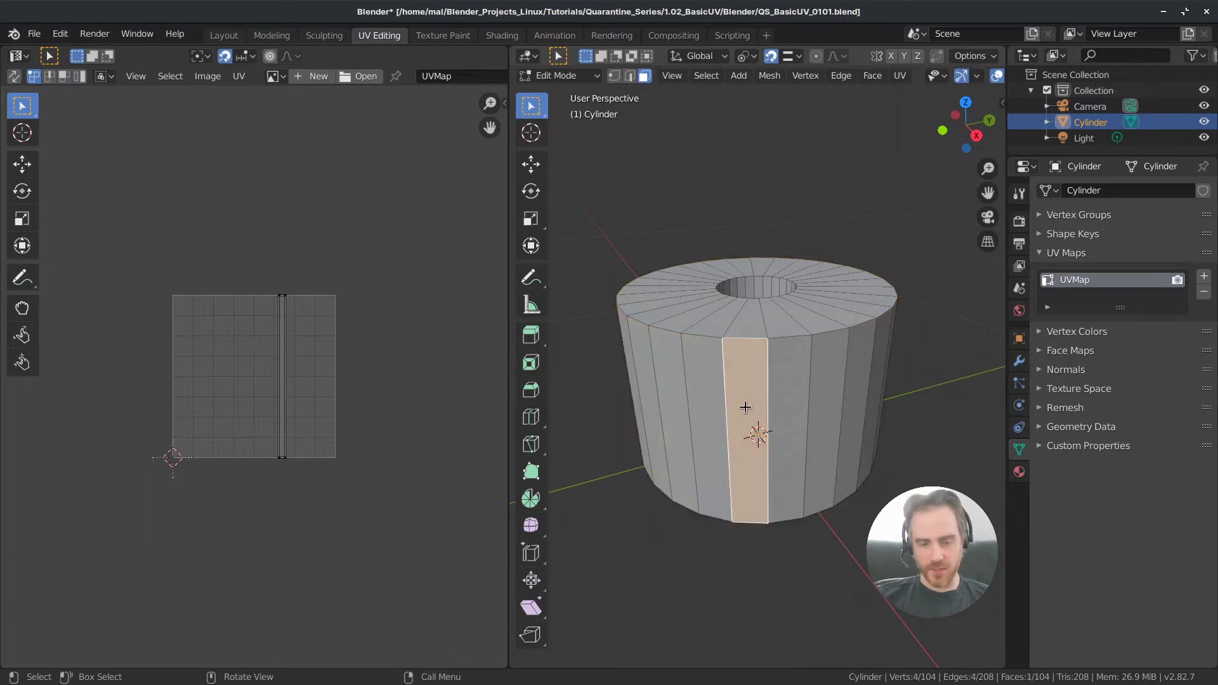
pyautogui.keyDown('shift'); pyautogui.click(805, 379); pyautogui.keyUp('shift')
pyautogui.keyDown('shift'); pyautogui.click(831, 374); pyautogui.keyUp('shift')
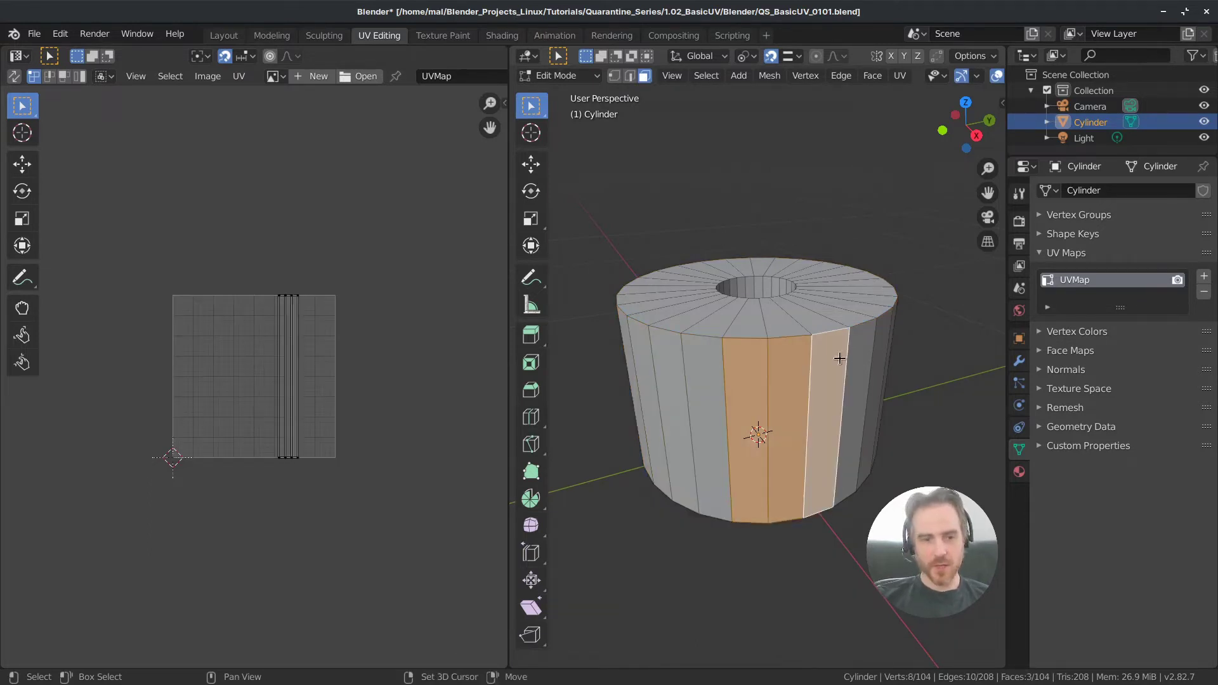
pyautogui.keyDown('shift'); pyautogui.click(862, 367); pyautogui.keyUp('shift')
pyautogui.scroll(4, 303, 311)
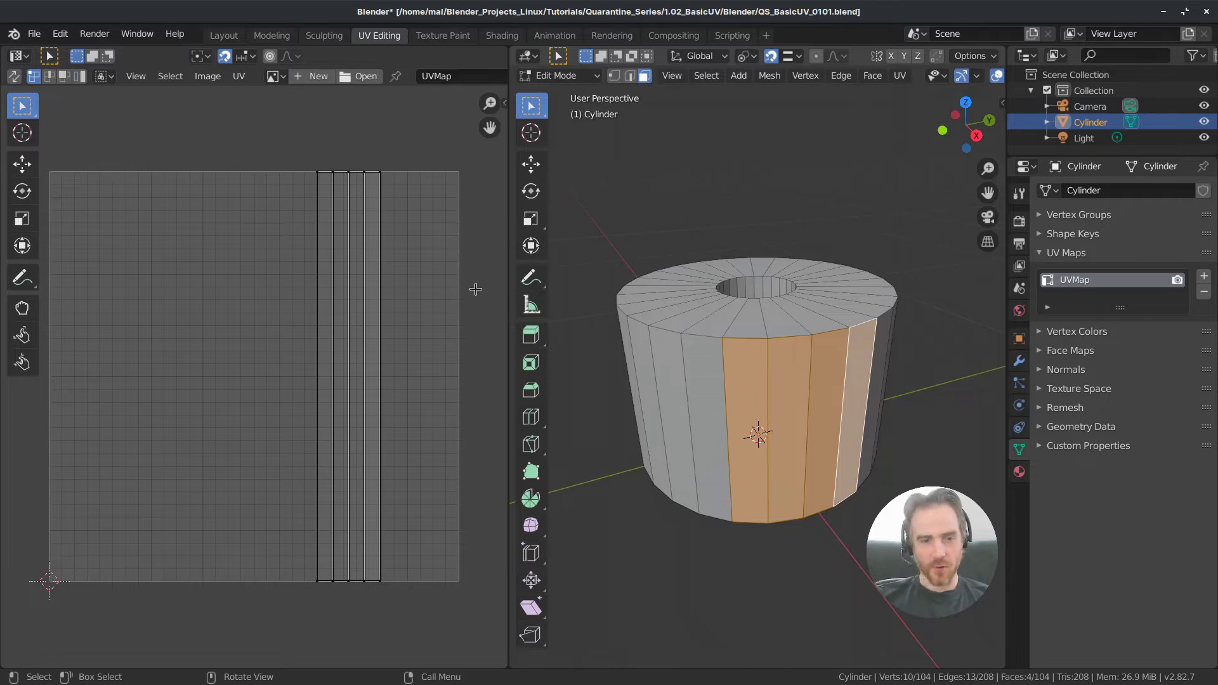
# - Select the top-cap ring, then with X-ray on, the outer wall ring of faces
pyautogui.keyDown('alt'); pyautogui.click(789, 320); pyautogui.keyUp('alt')
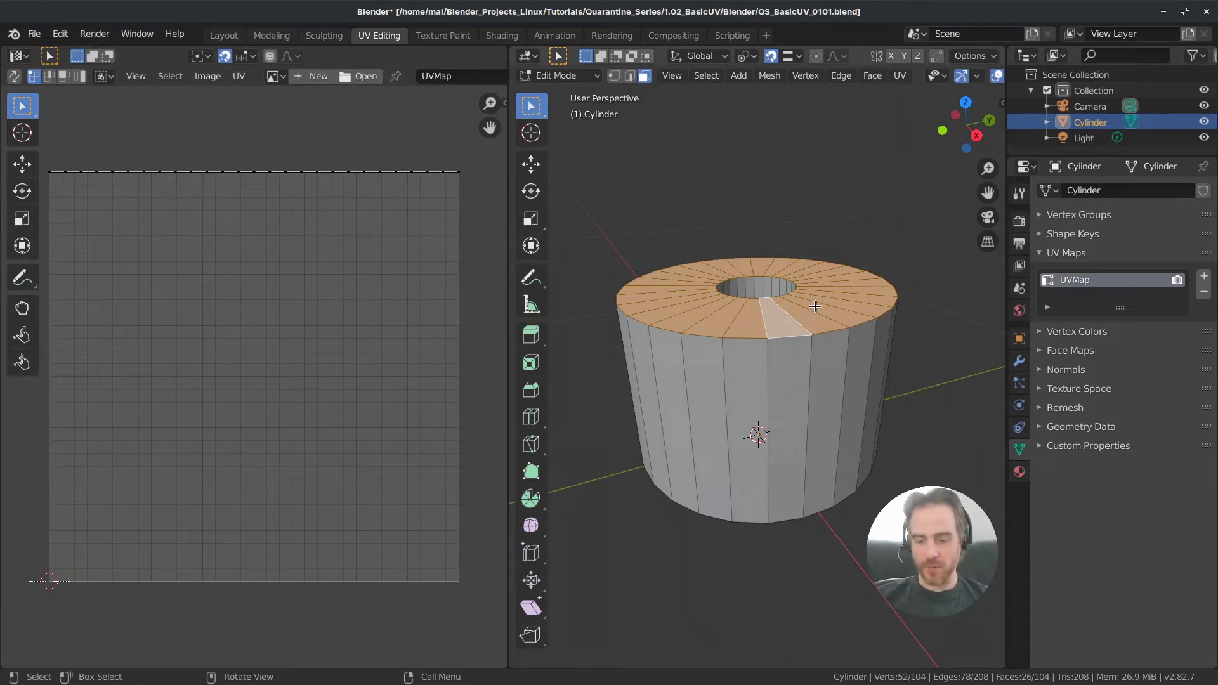
pyautogui.press('KP_1')
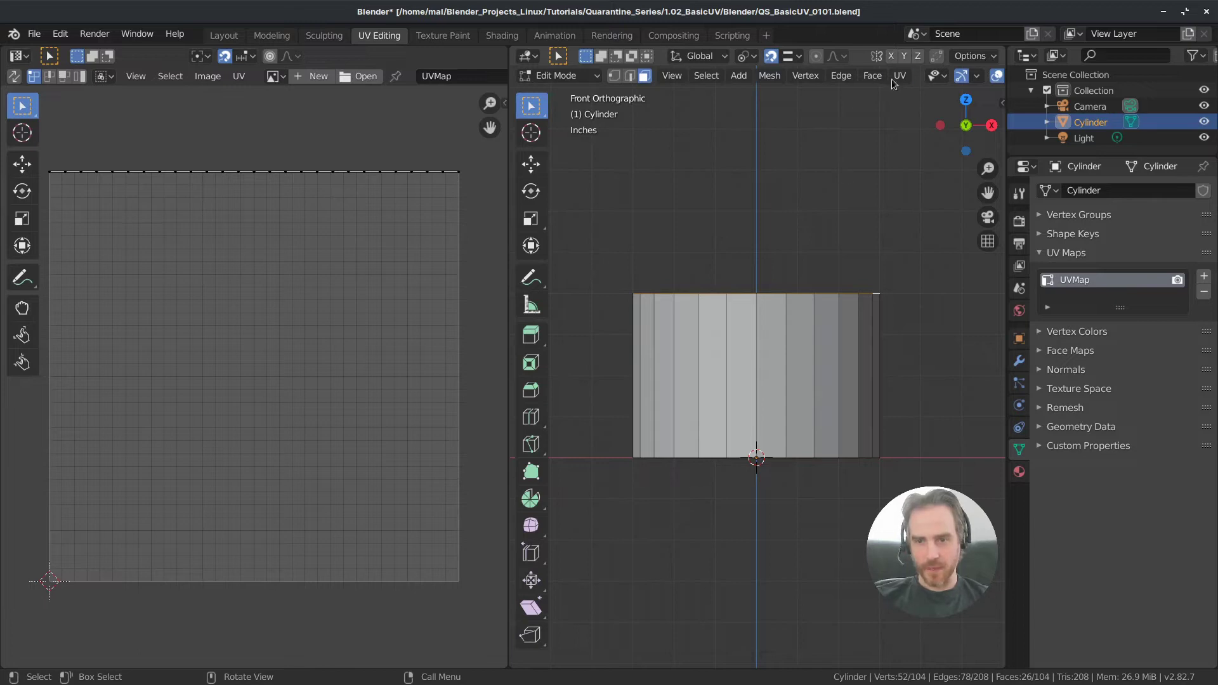
pyautogui.scroll(-6, 913, 80)
pyautogui.click(930, 78)
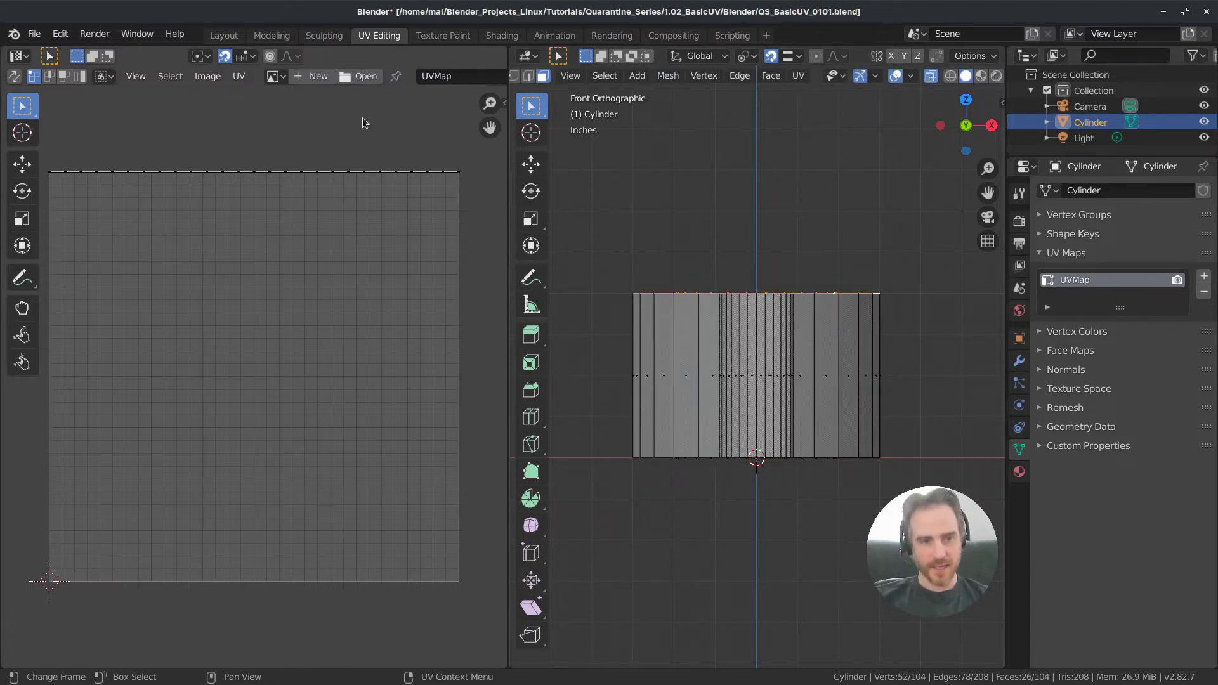
pyautogui.moveTo(696, 253); pyautogui.dragTo(764, 282, button='middle')
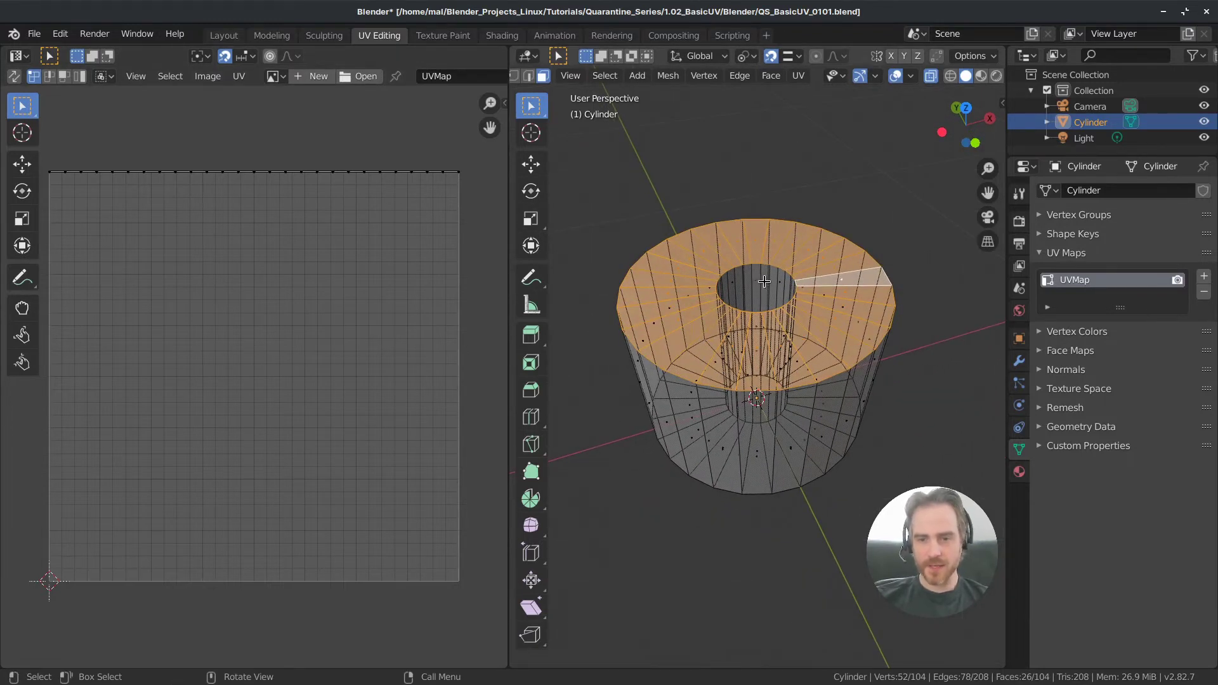
pyautogui.keyDown('alt'); pyautogui.click(764, 282); pyautogui.keyUp('alt')
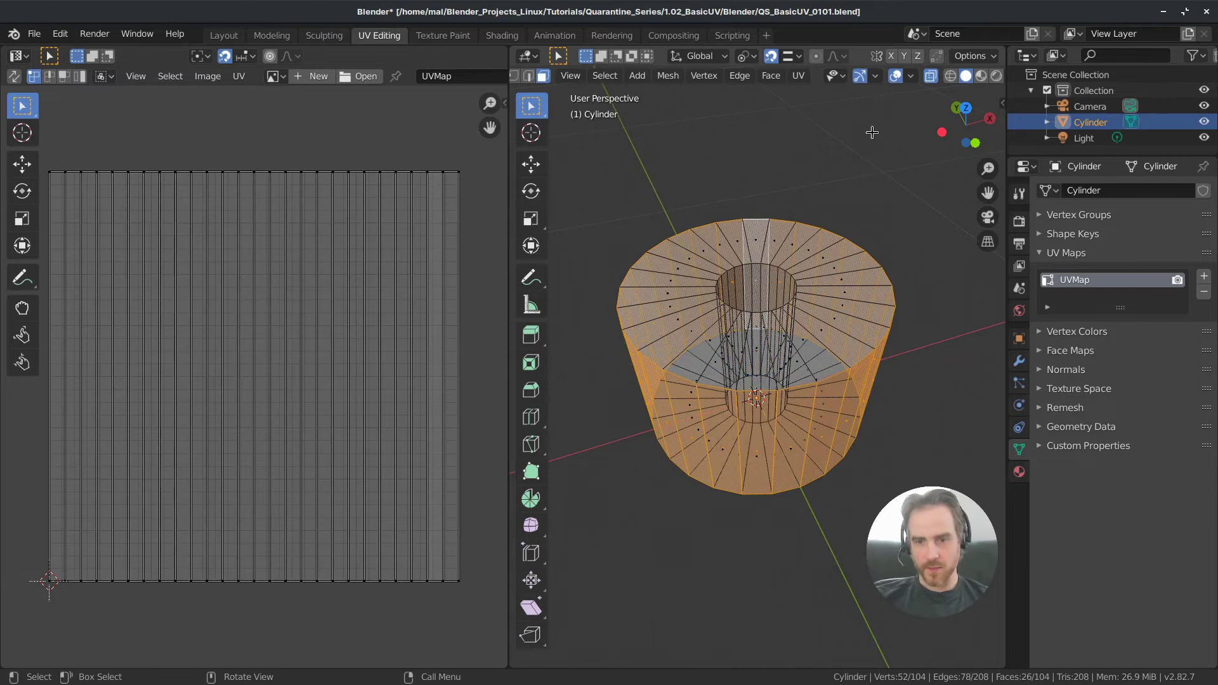
# - Select the inner wall ring, then the bottom ring, then all faces of the cylinder
pyautogui.click(931, 77)
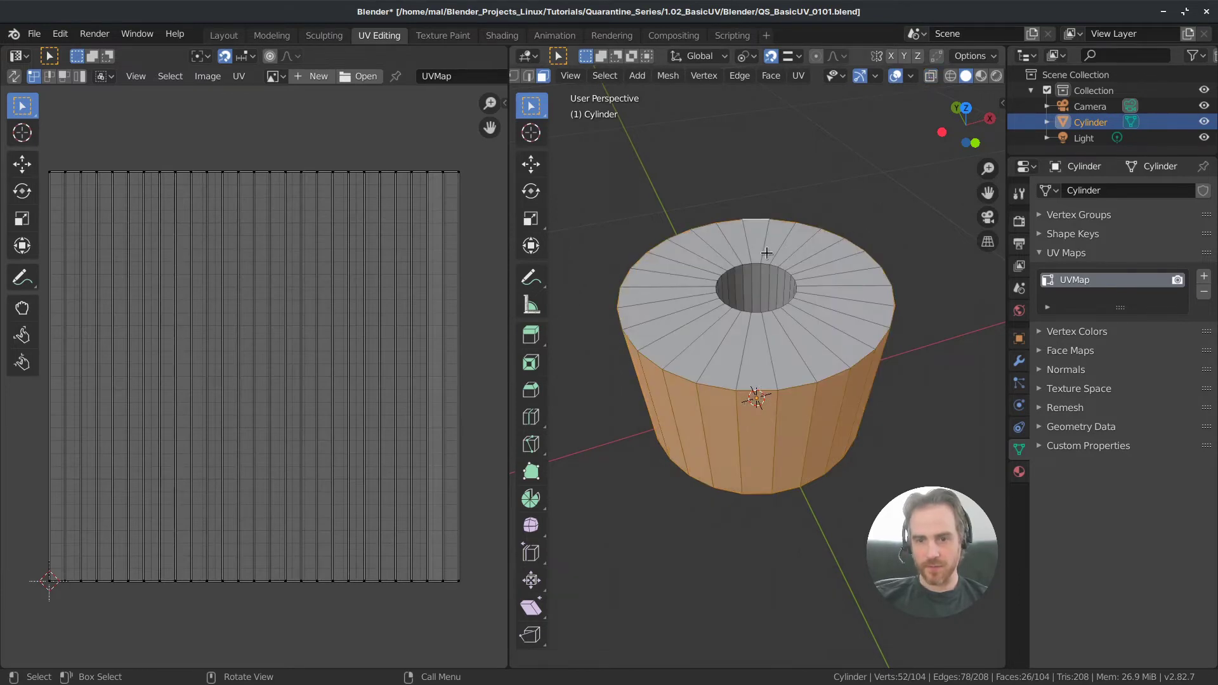
pyautogui.keyDown('alt'); pyautogui.click(758, 275); pyautogui.keyUp('alt')
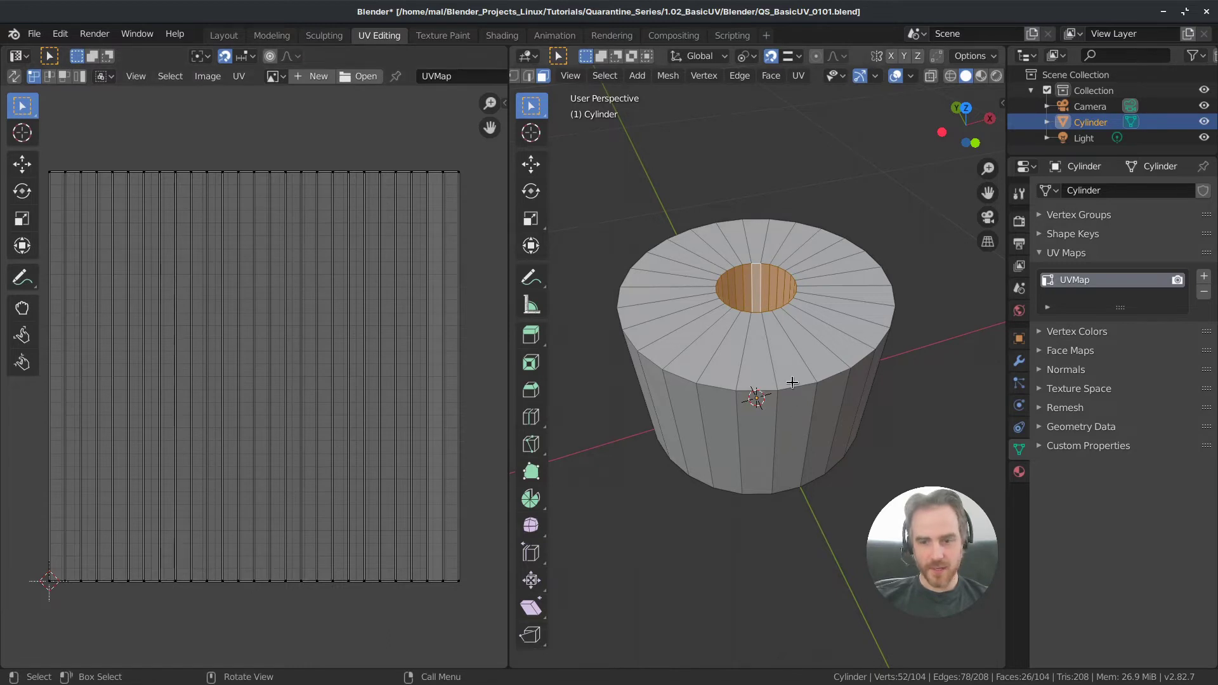
pyautogui.moveTo(793, 382); pyautogui.dragTo(782, 288, button='middle')
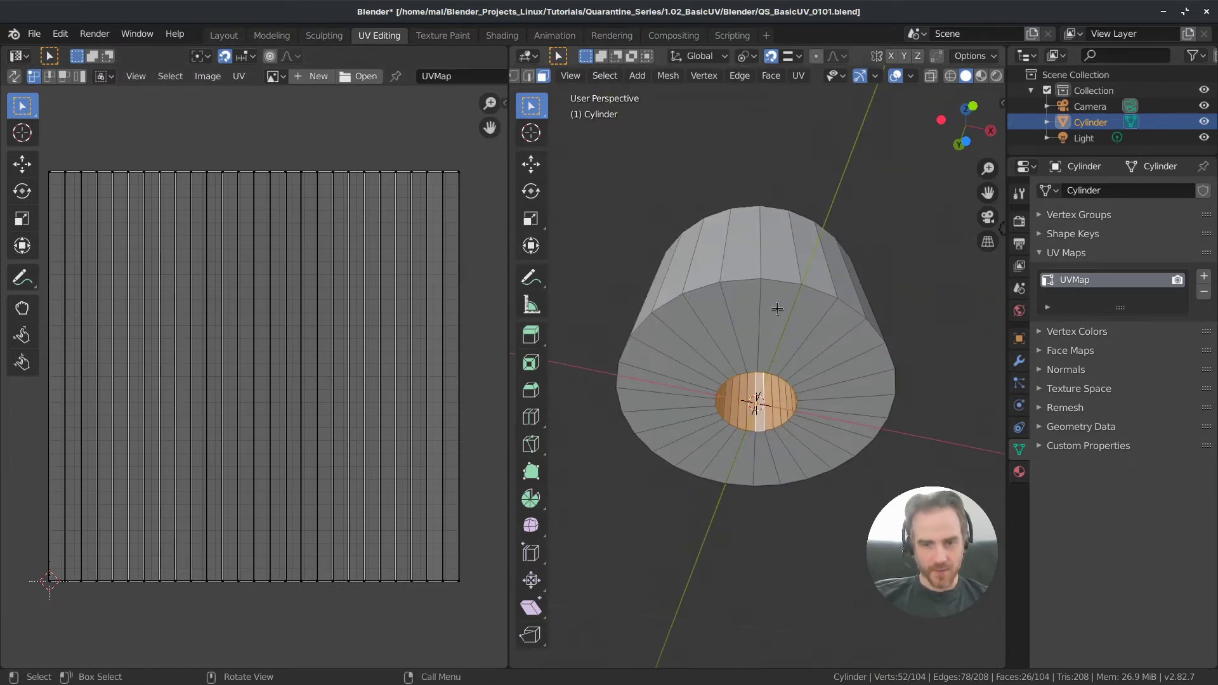
pyautogui.keyDown('alt'); pyautogui.click(777, 308); pyautogui.keyUp('alt')
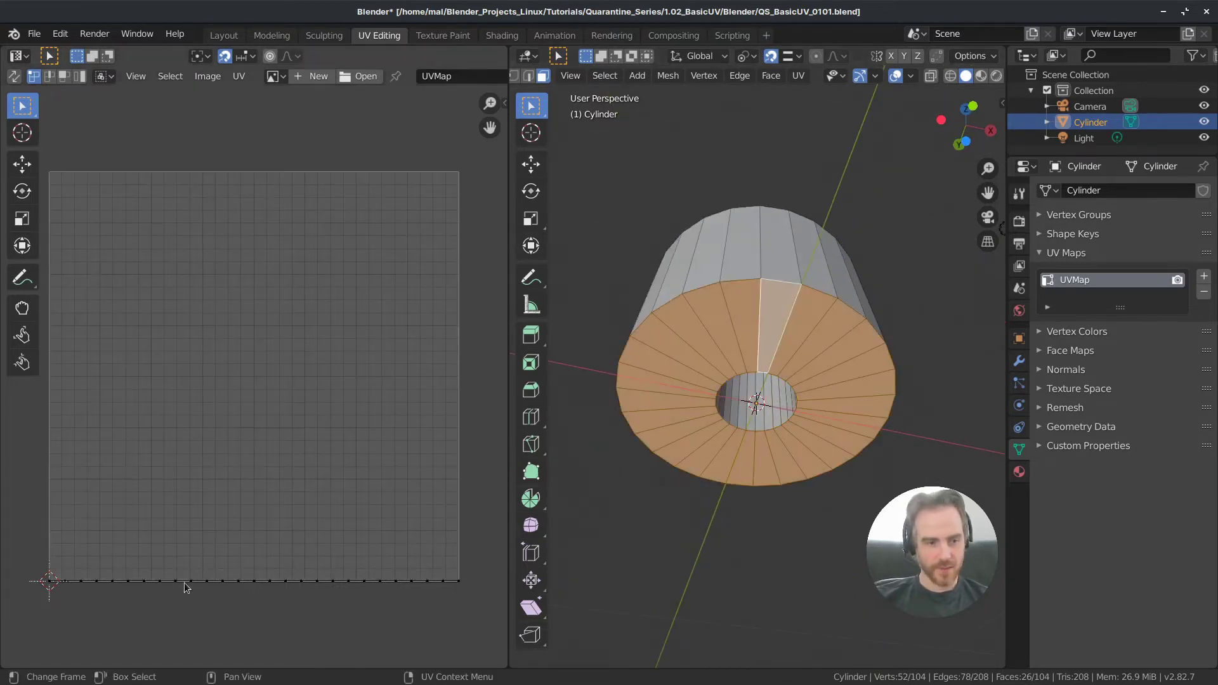
pyautogui.moveTo(730, 273); pyautogui.dragTo(731, 367, button='middle')
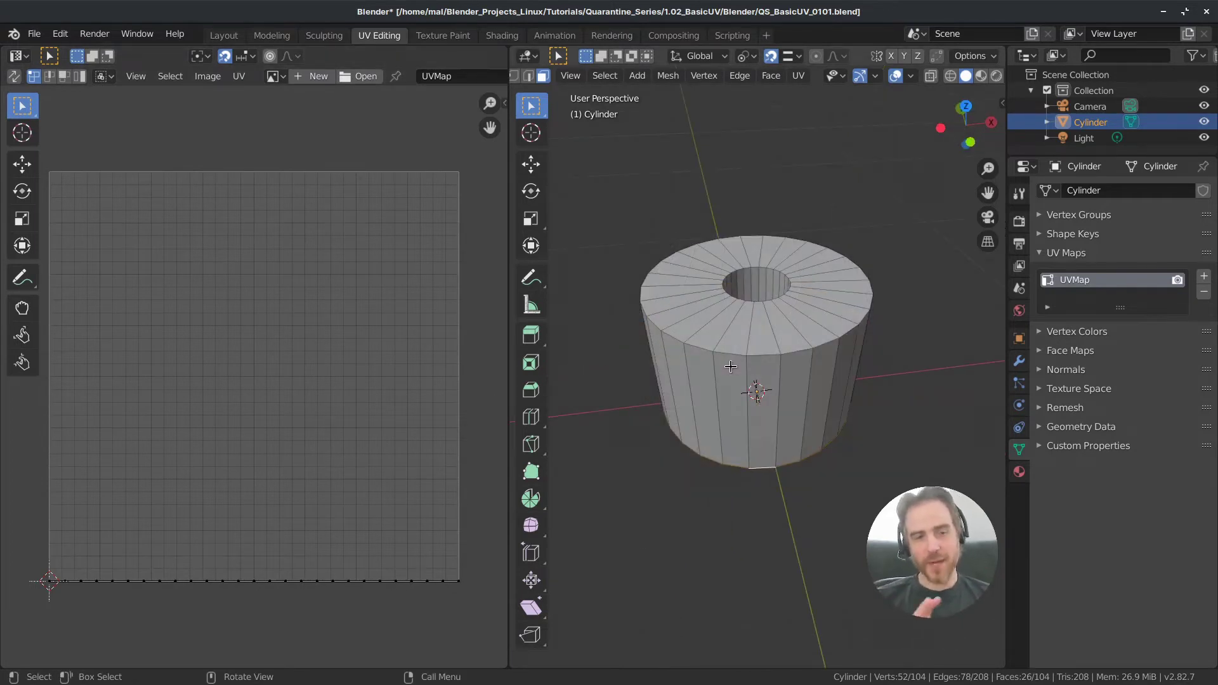
pyautogui.press('a')
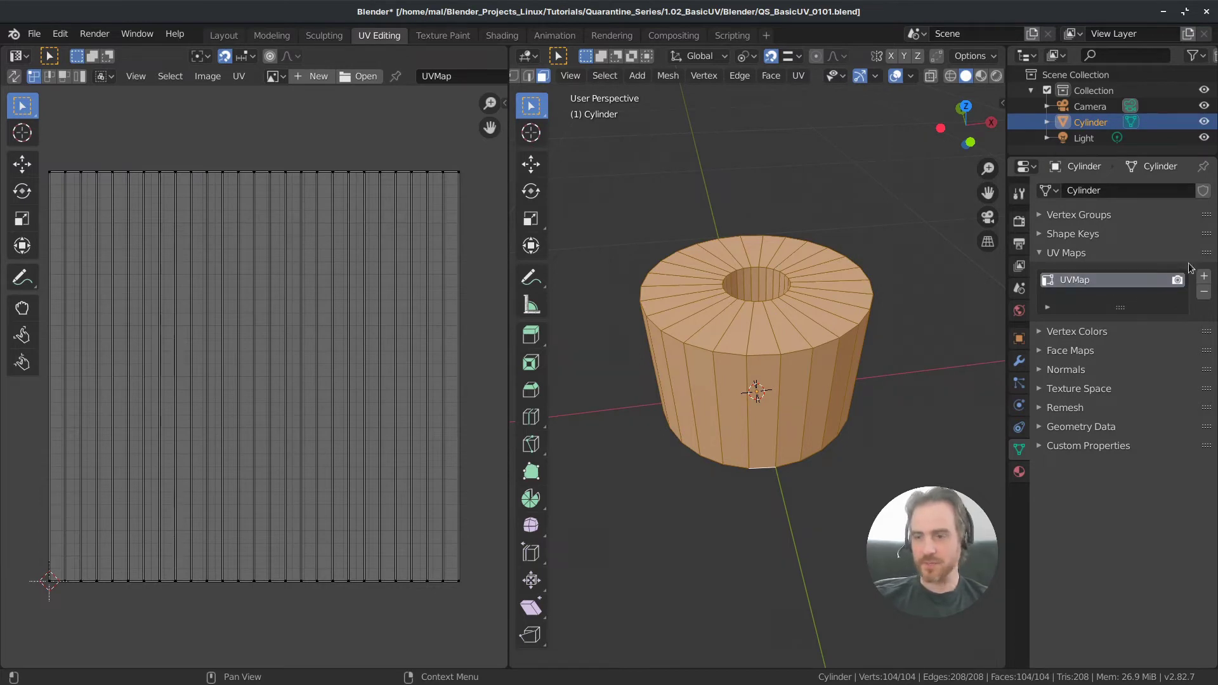
# - Add a second UV map named New and rename UVMap to Original
pyautogui.click(1204, 276)
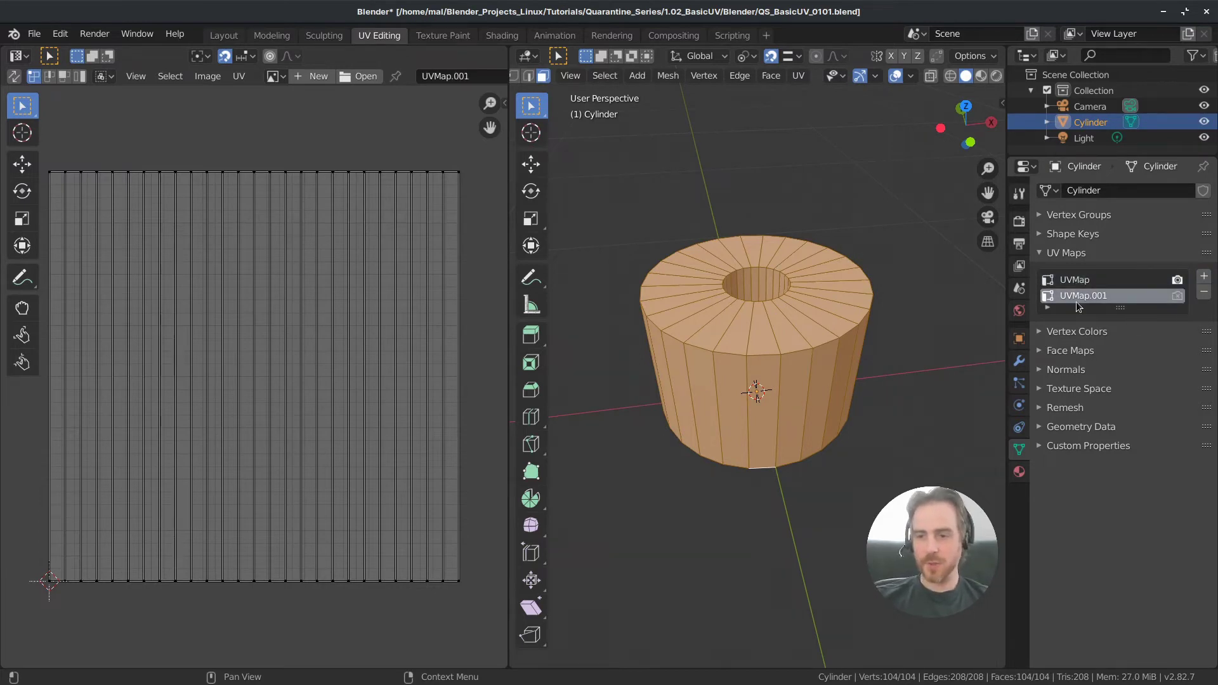
pyautogui.doubleClick(1085, 296)
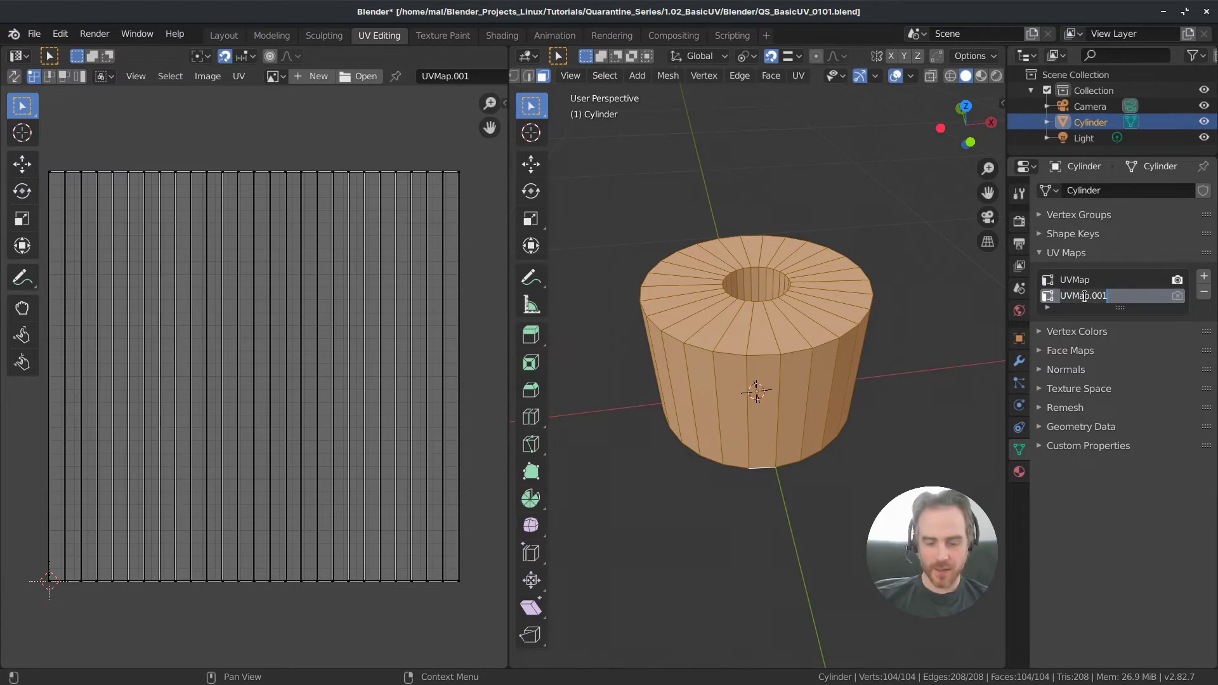
pyautogui.write('New')
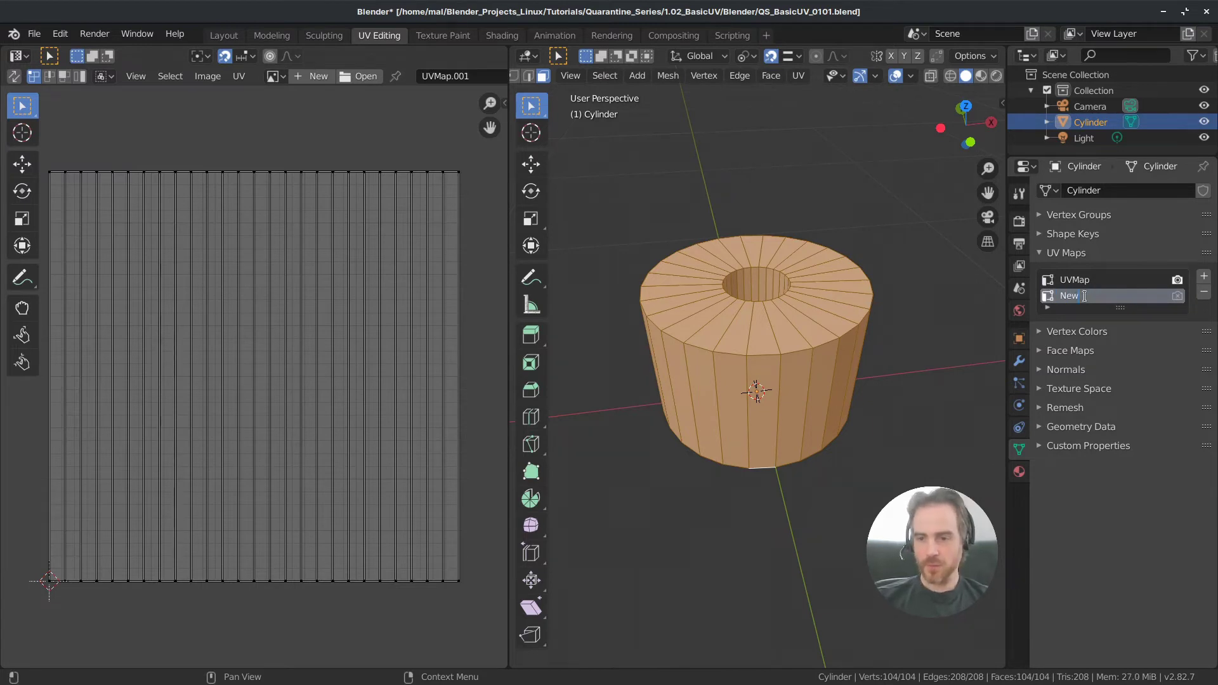
pyautogui.press('Return')
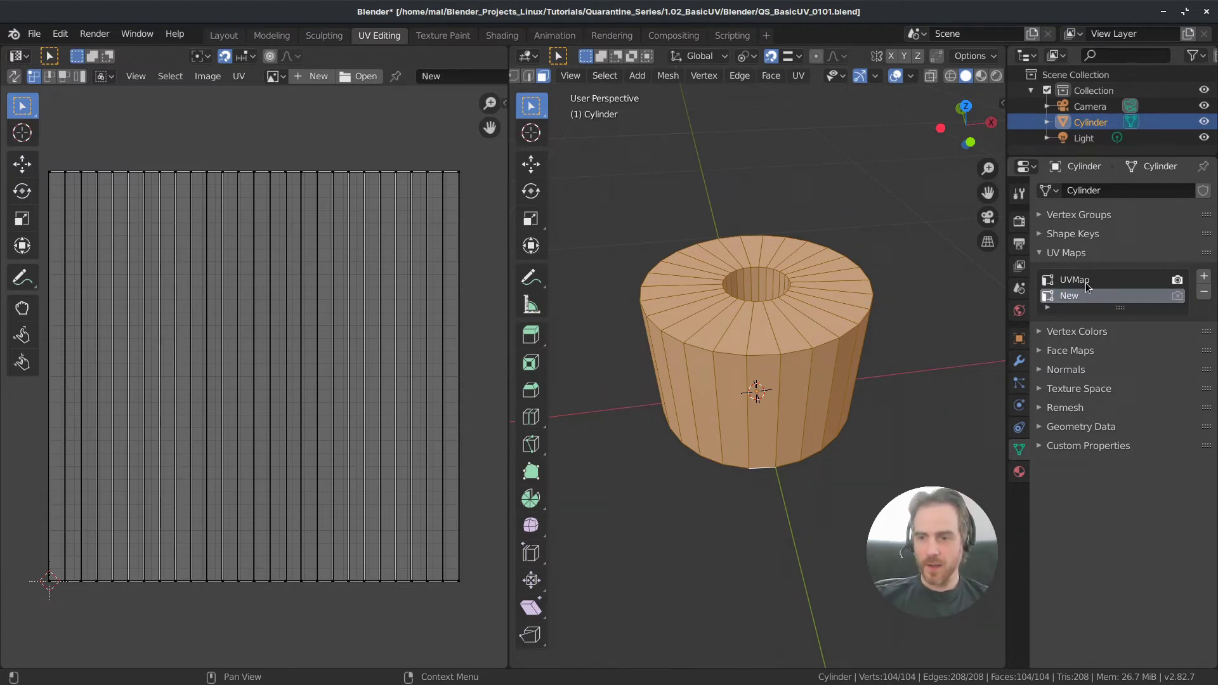
pyautogui.doubleClick(1087, 285)
pyautogui.write('Original')
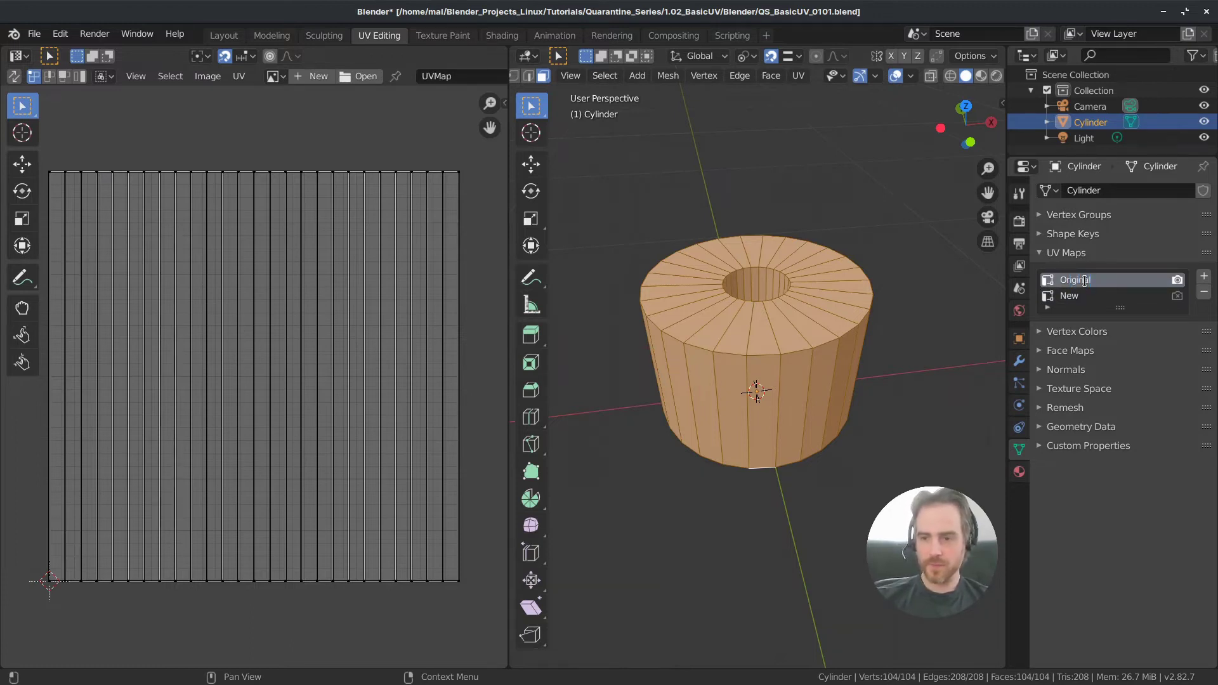
pyautogui.press('Return')
# - Switch between Original and New several times, leaving New active
pyautogui.click(1071, 296)
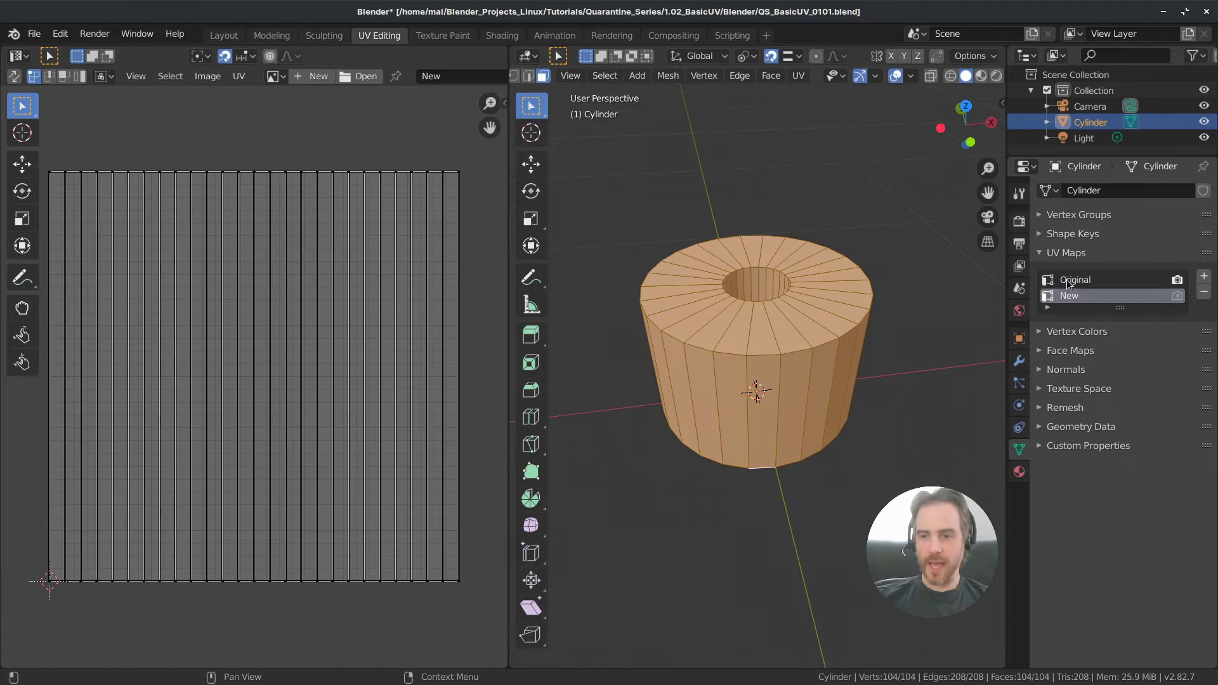
pyautogui.click(1069, 281)
pyautogui.click(1067, 297)
pyautogui.click(1068, 281)
pyautogui.click(1066, 297)
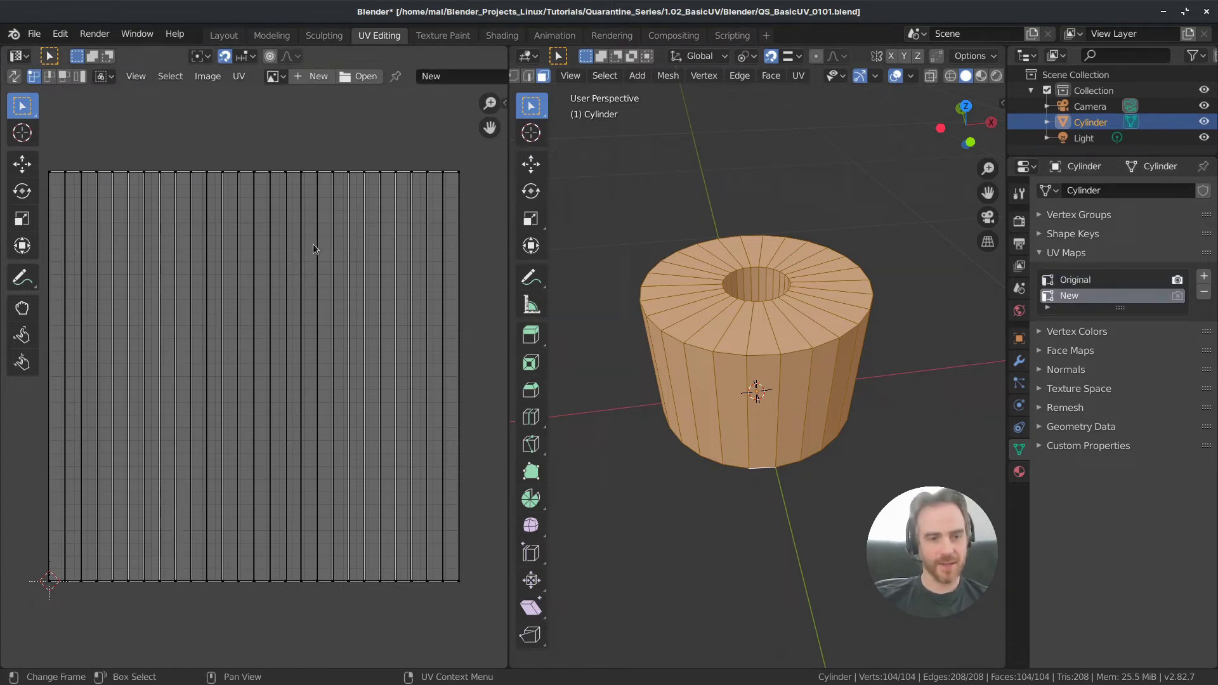
pyautogui.scroll(-1, 315, 248)
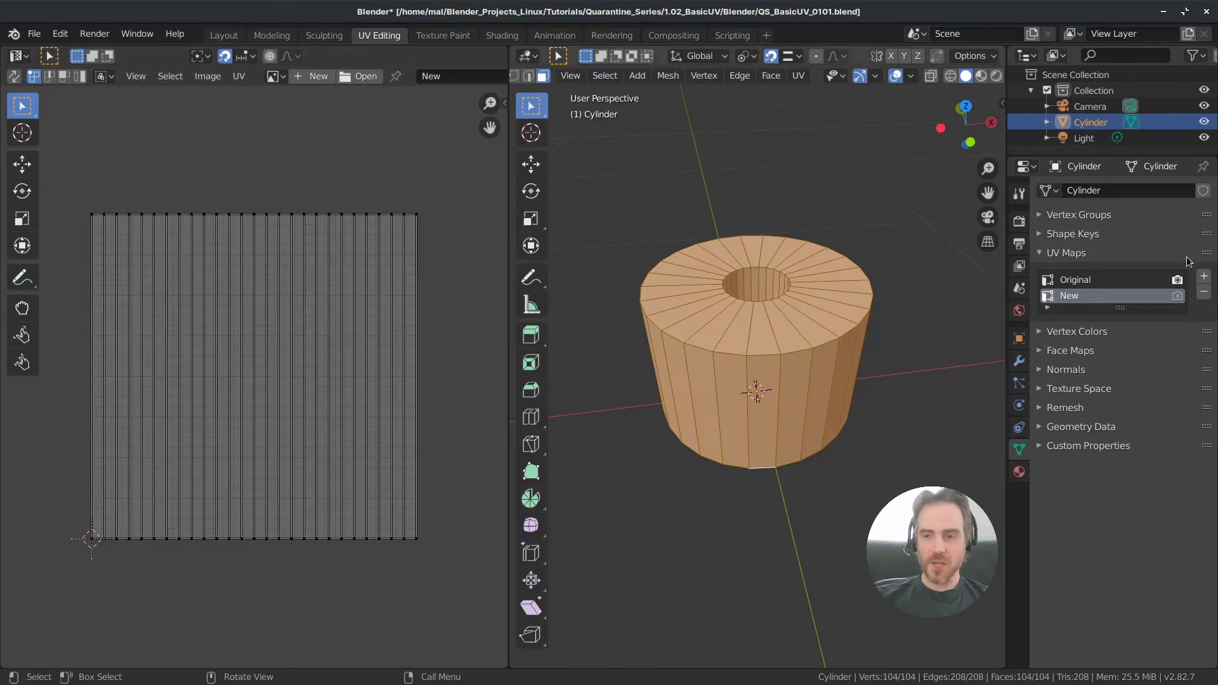
# - Compare Original and New, box-select some bottom-edge UVs, then undo the changes
pyautogui.click(1079, 280)
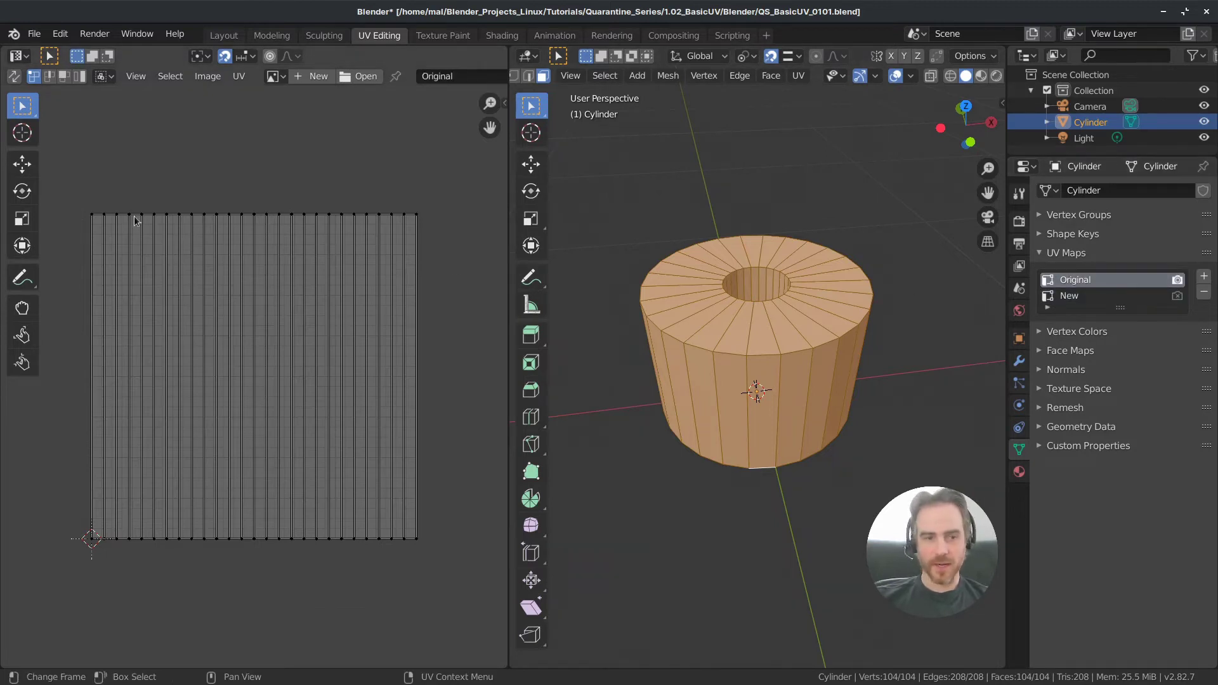
pyautogui.press('a')
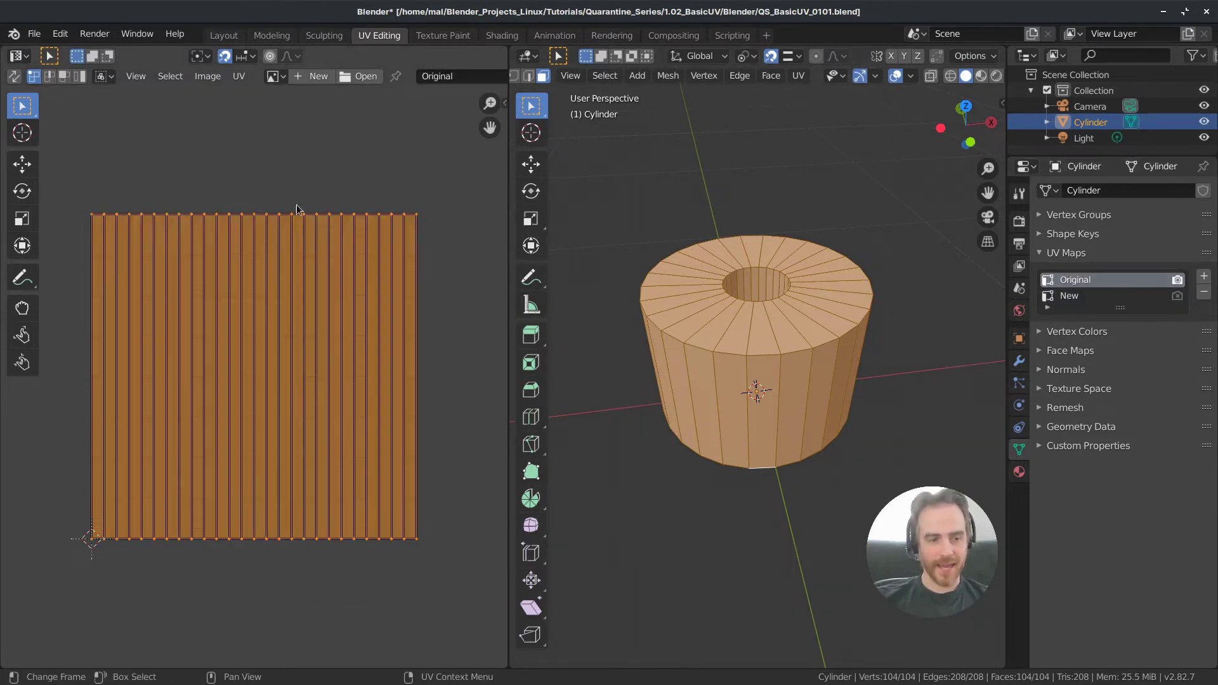
pyautogui.click(1074, 297)
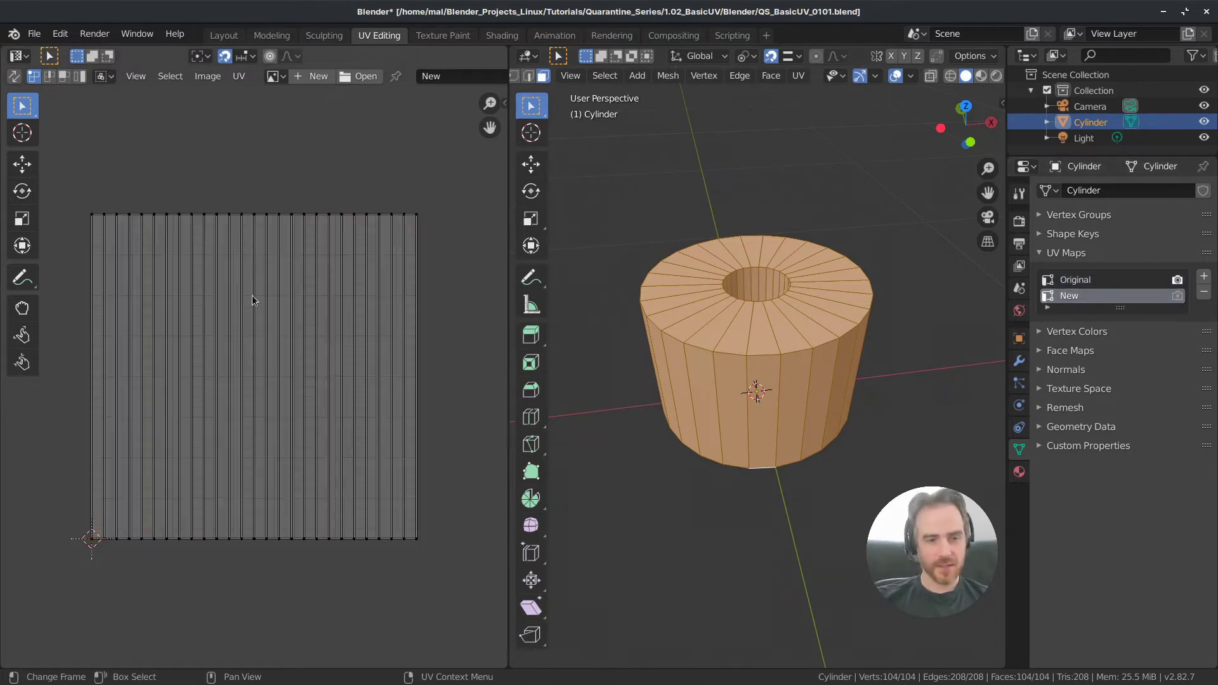
pyautogui.click(1087, 281)
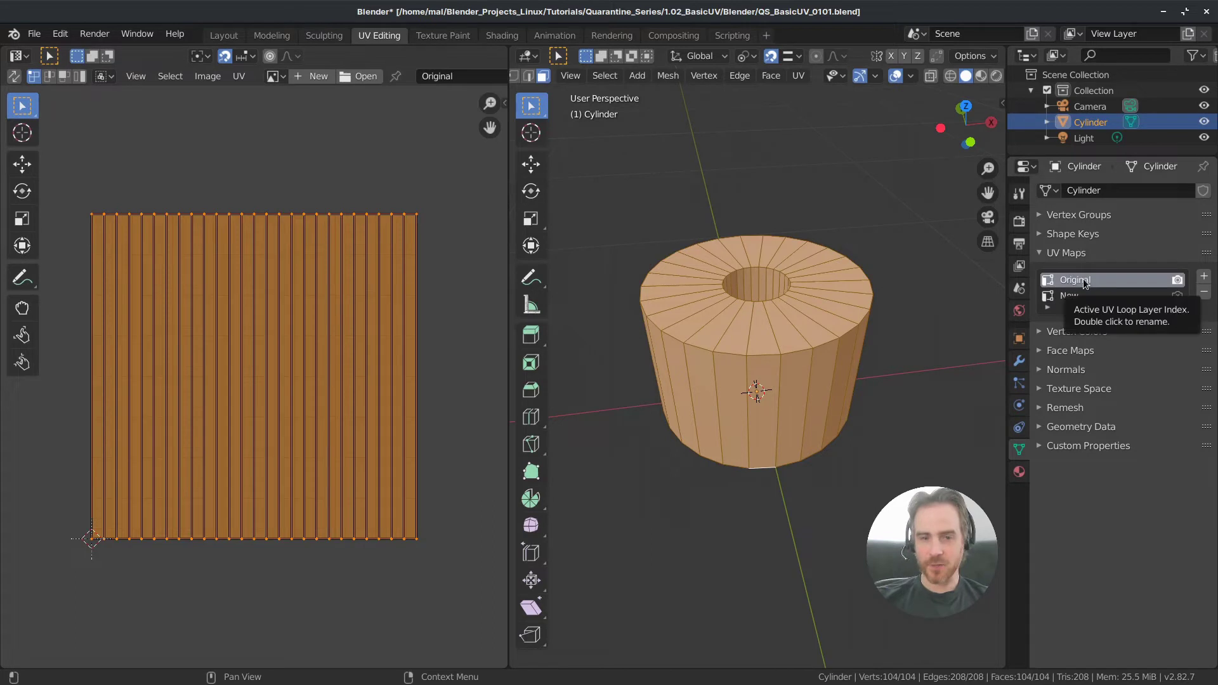
pyautogui.click(1074, 296)
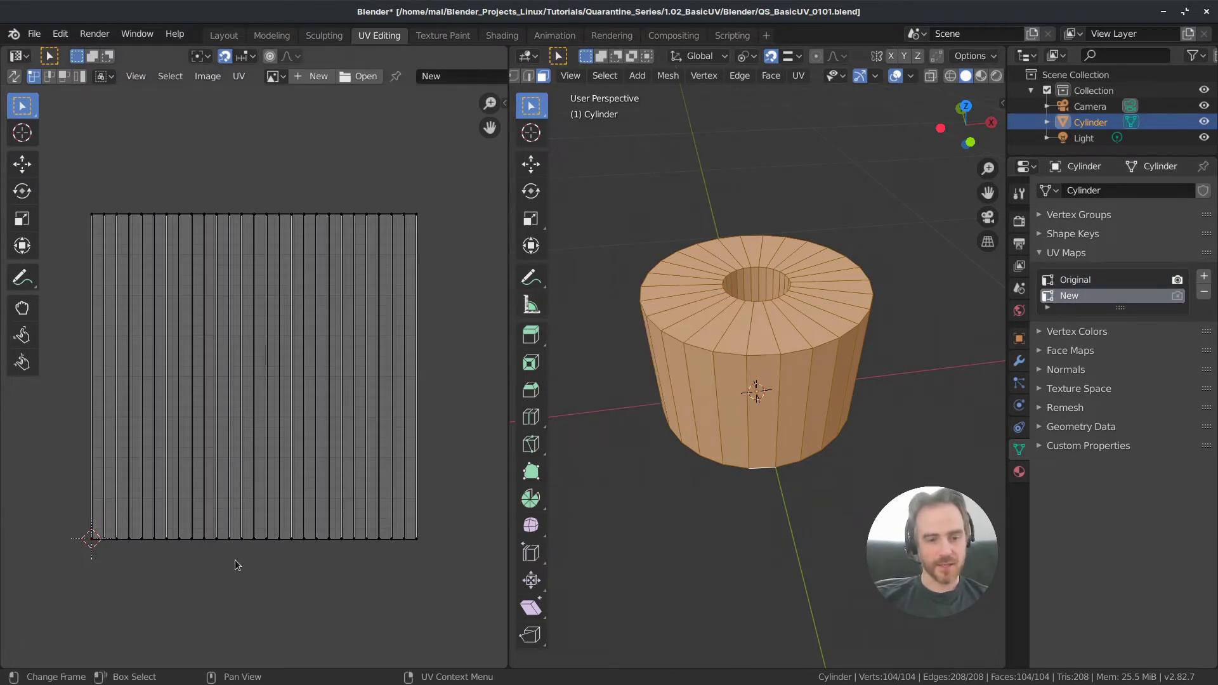
pyautogui.press('b')
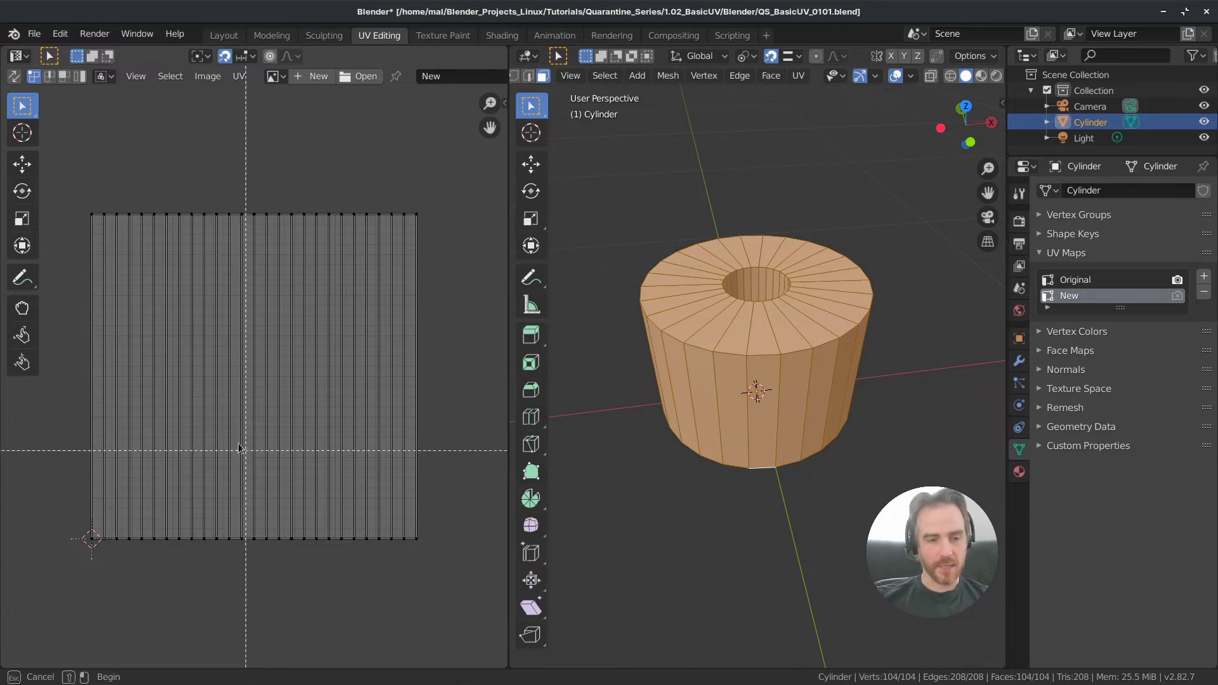
pyautogui.moveTo(239, 449); pyautogui.dragTo(442, 576)
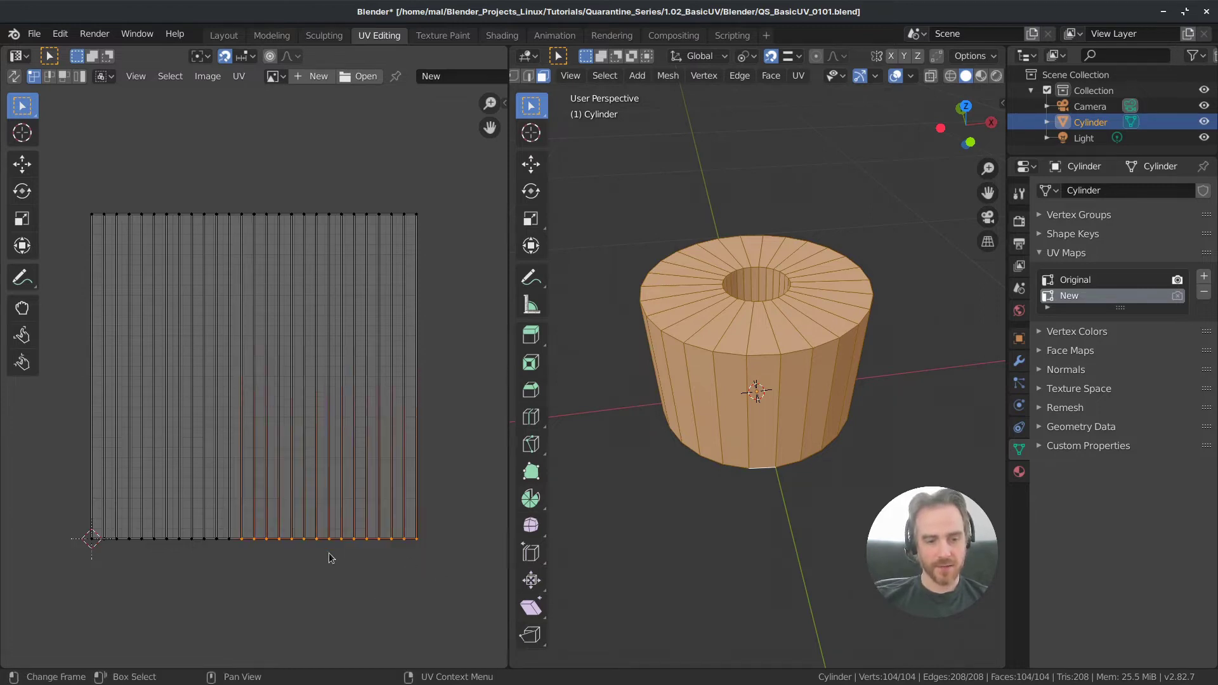
pyautogui.hotkey('ctrl', 'z')
pyautogui.hotkey('ctrl', 'z')
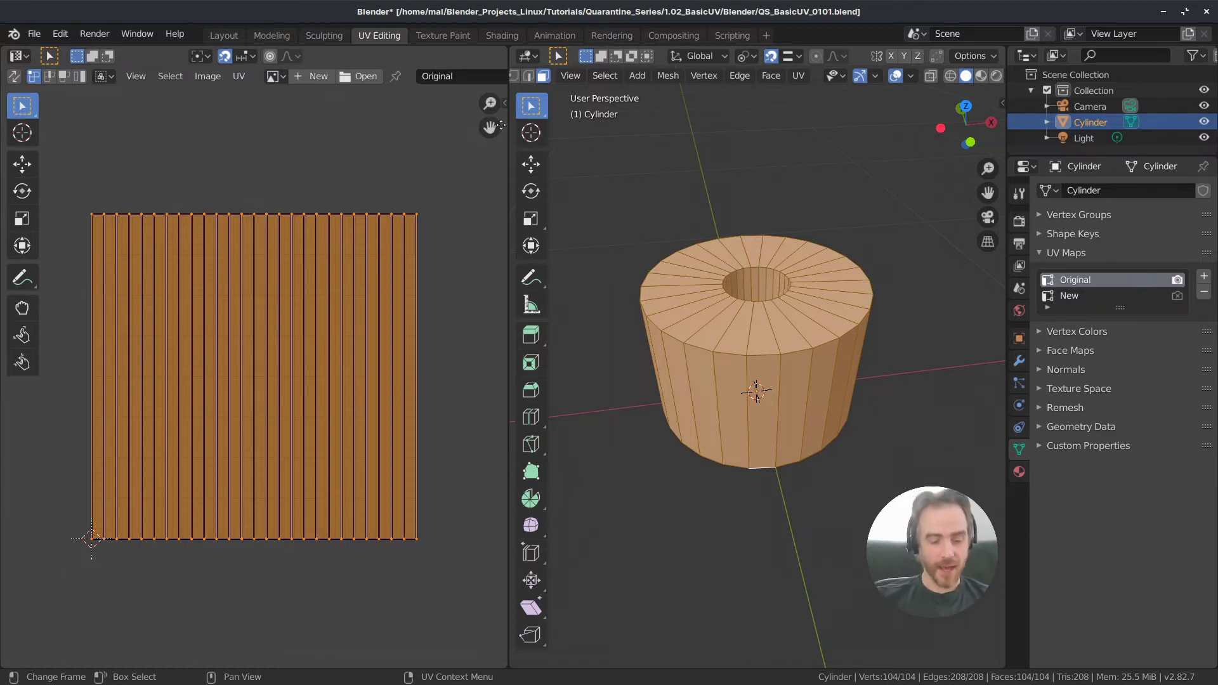
# - Shrink the New map's island slightly and rotate it about 45°, then view Original
pyautogui.click(1087, 296)
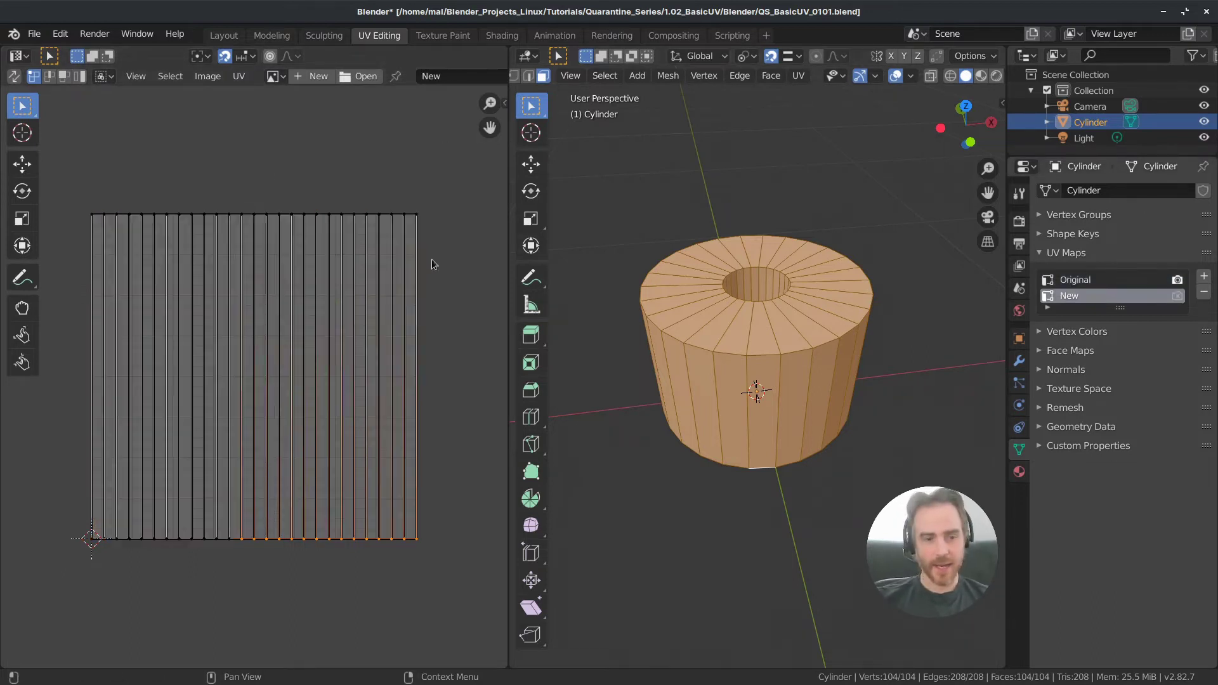
pyautogui.press('s')
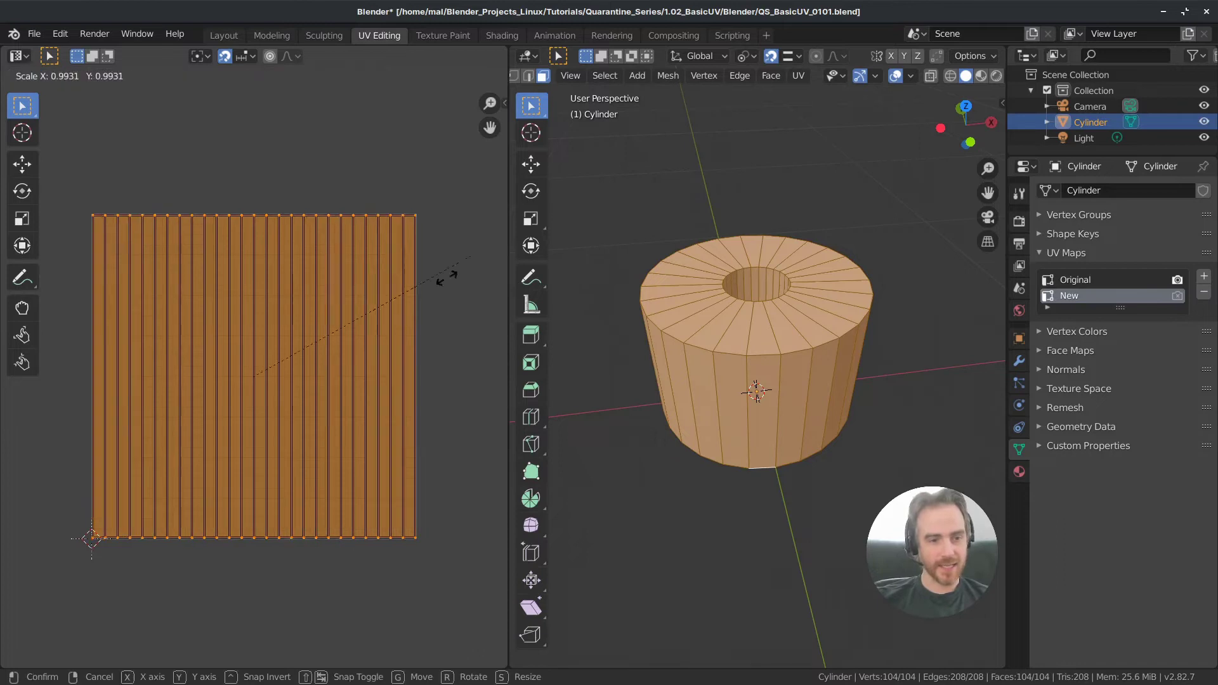
pyautogui.click(381, 342)
pyautogui.press('r')
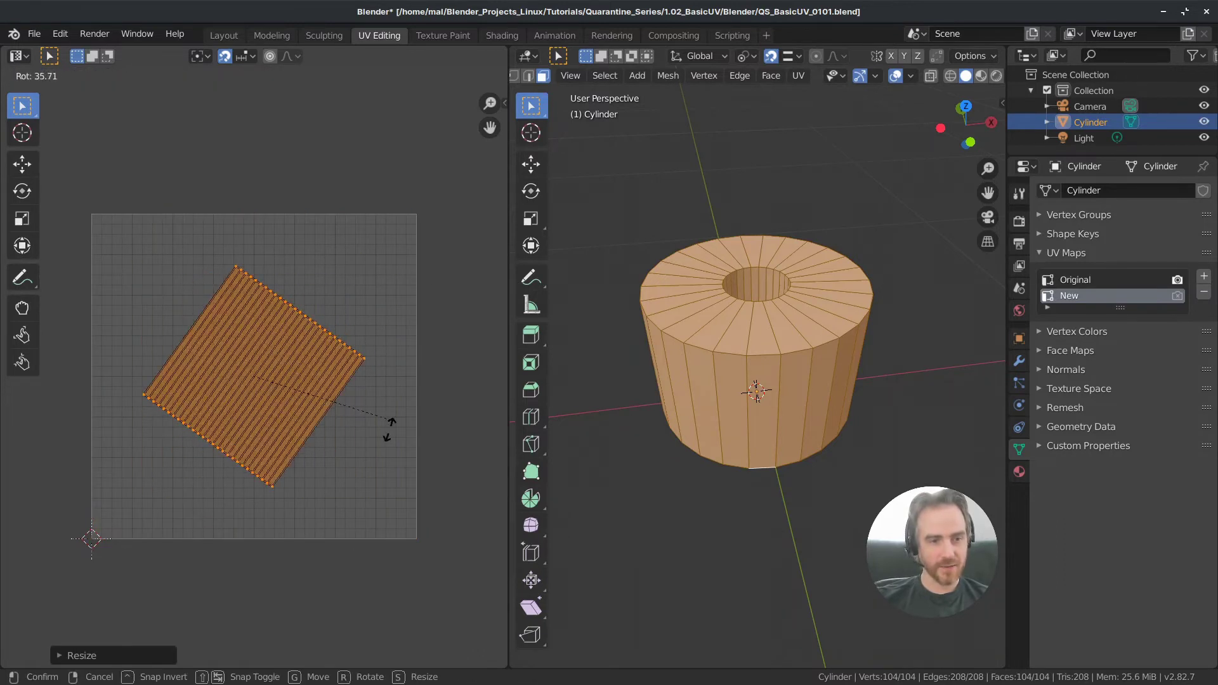
pyautogui.click(388, 448)
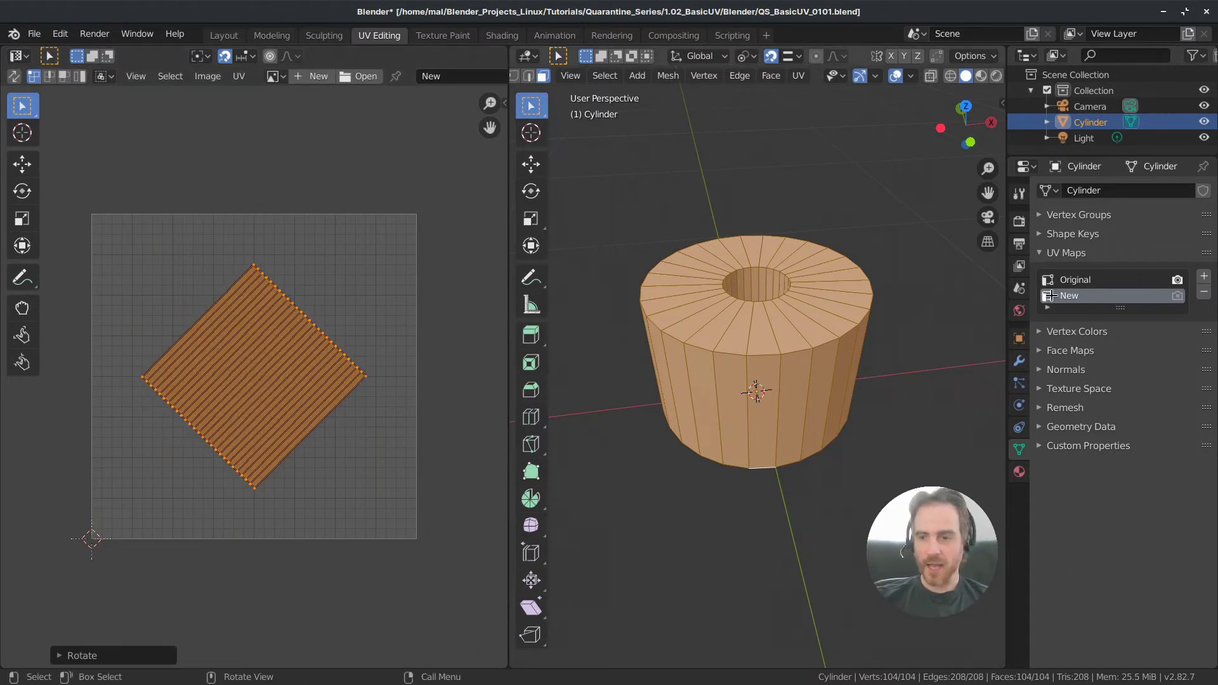
pyautogui.click(1090, 281)
pyautogui.hotkey('alt', 'a')
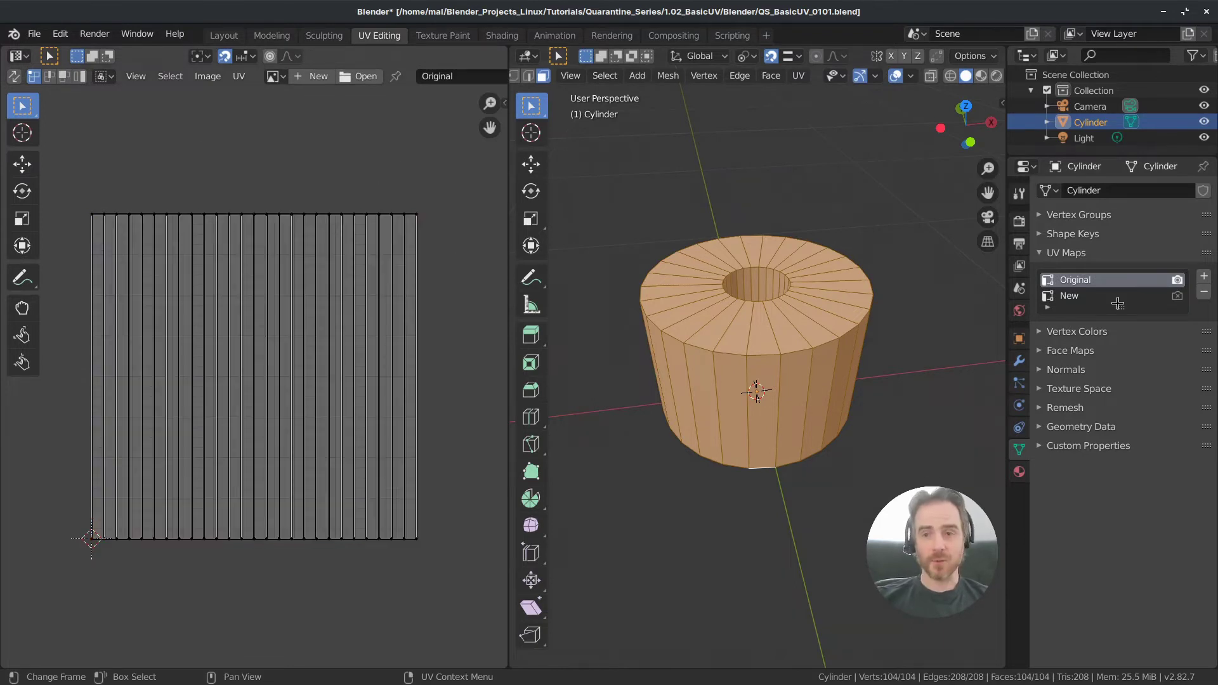
# - Try New as the render map, restore Original for rendering, and leave New active
pyautogui.click(1069, 293)
pyautogui.click(1068, 284)
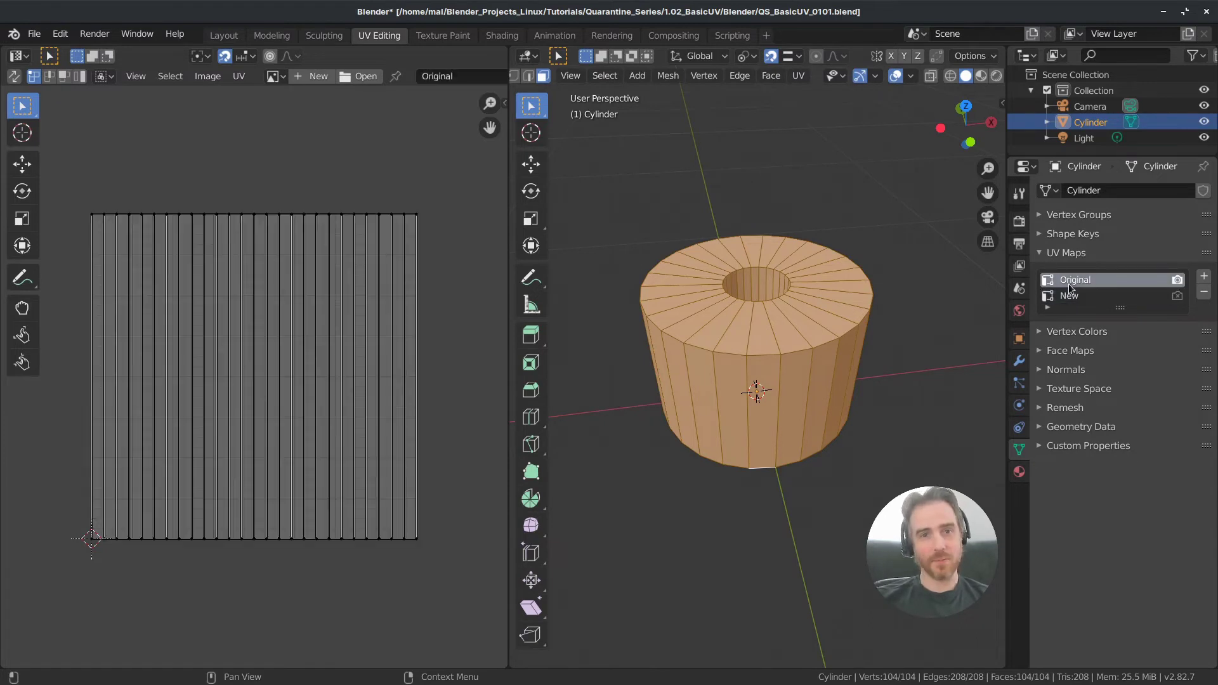
pyautogui.click(1070, 297)
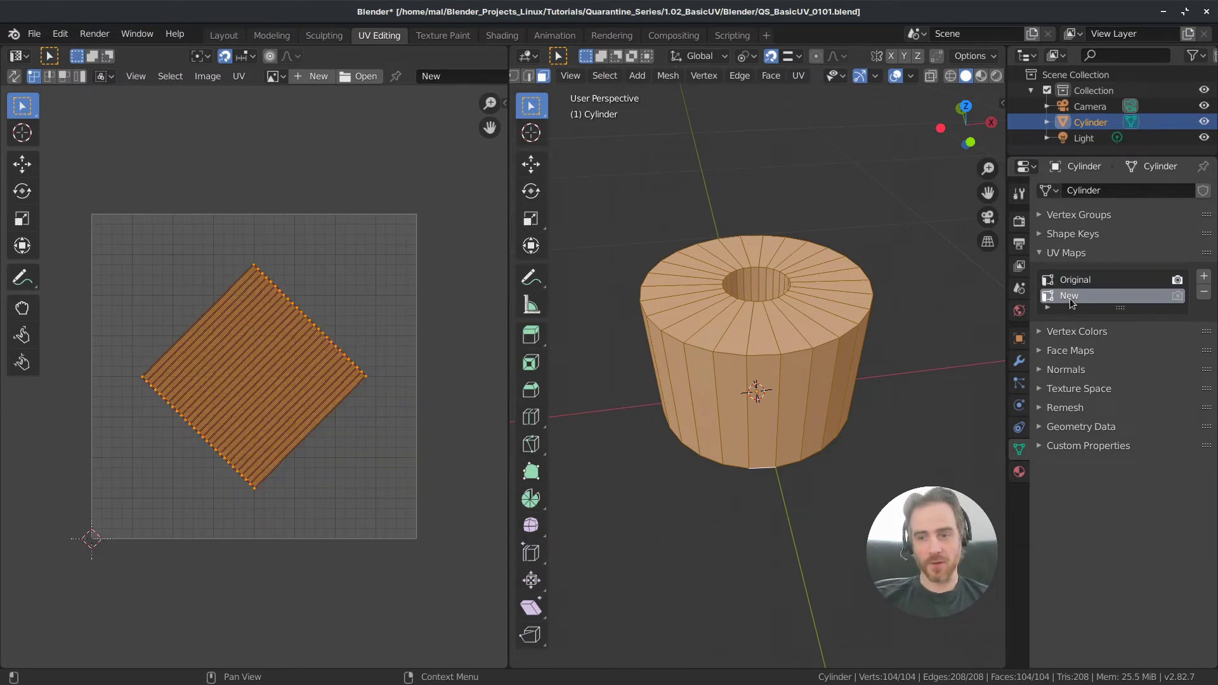
pyautogui.click(1177, 296)
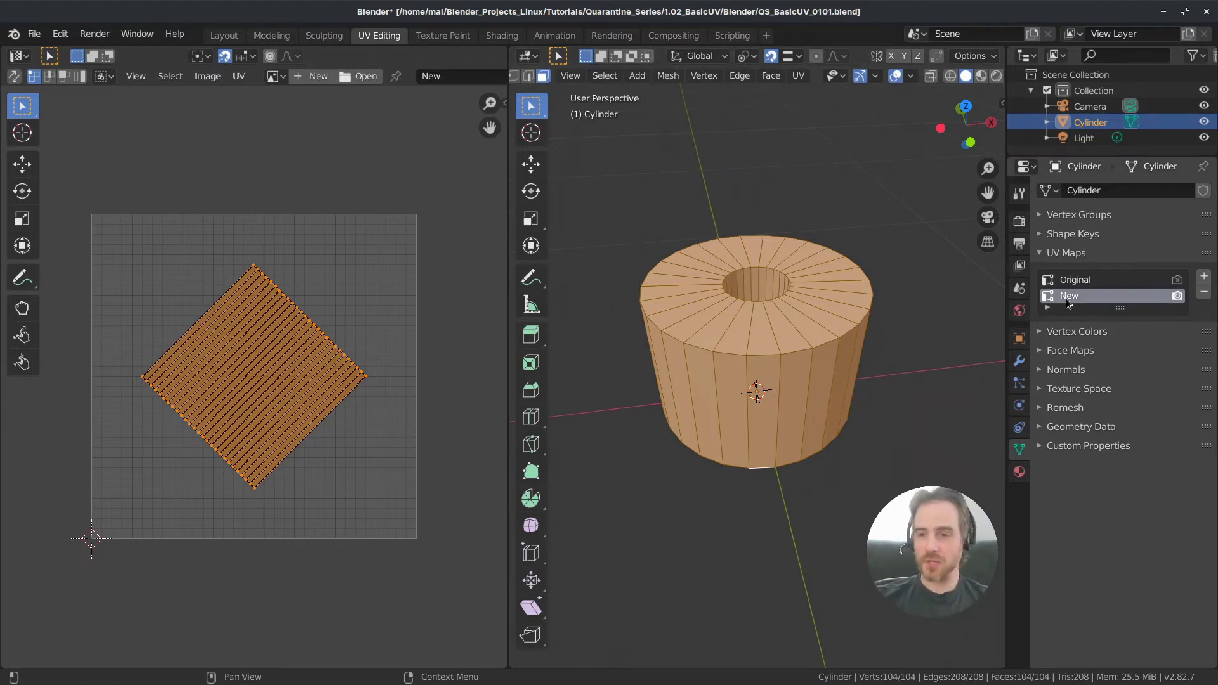
pyautogui.click(1081, 280)
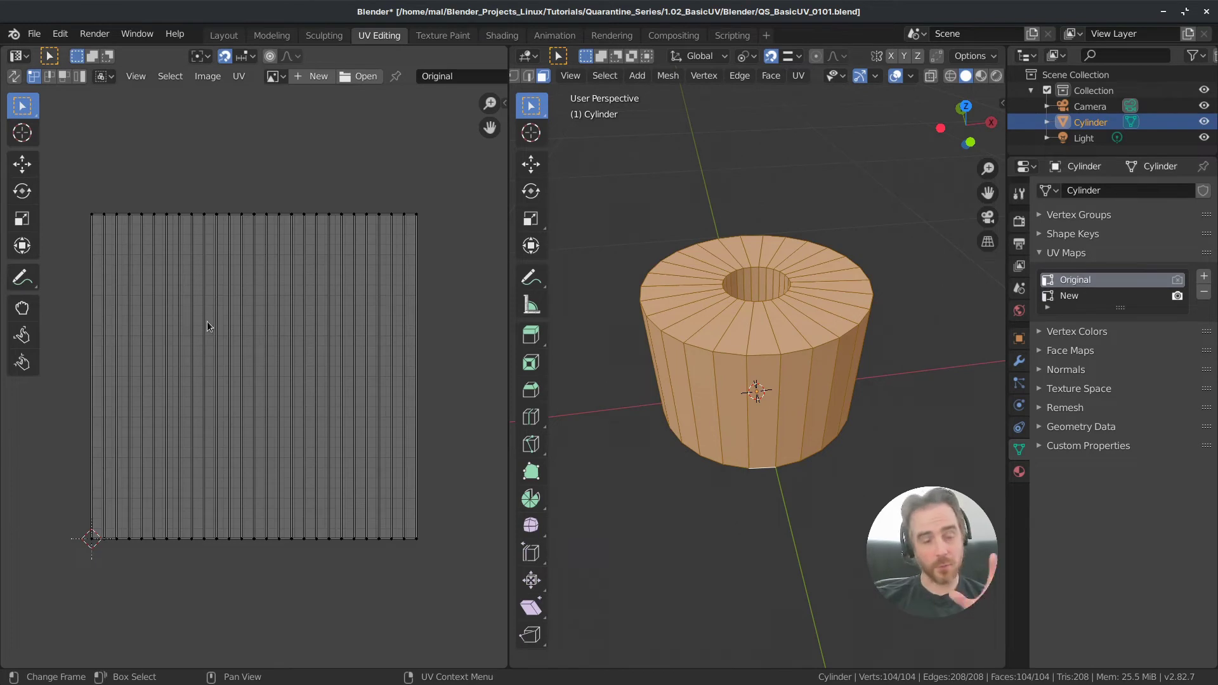
pyautogui.click(1178, 280)
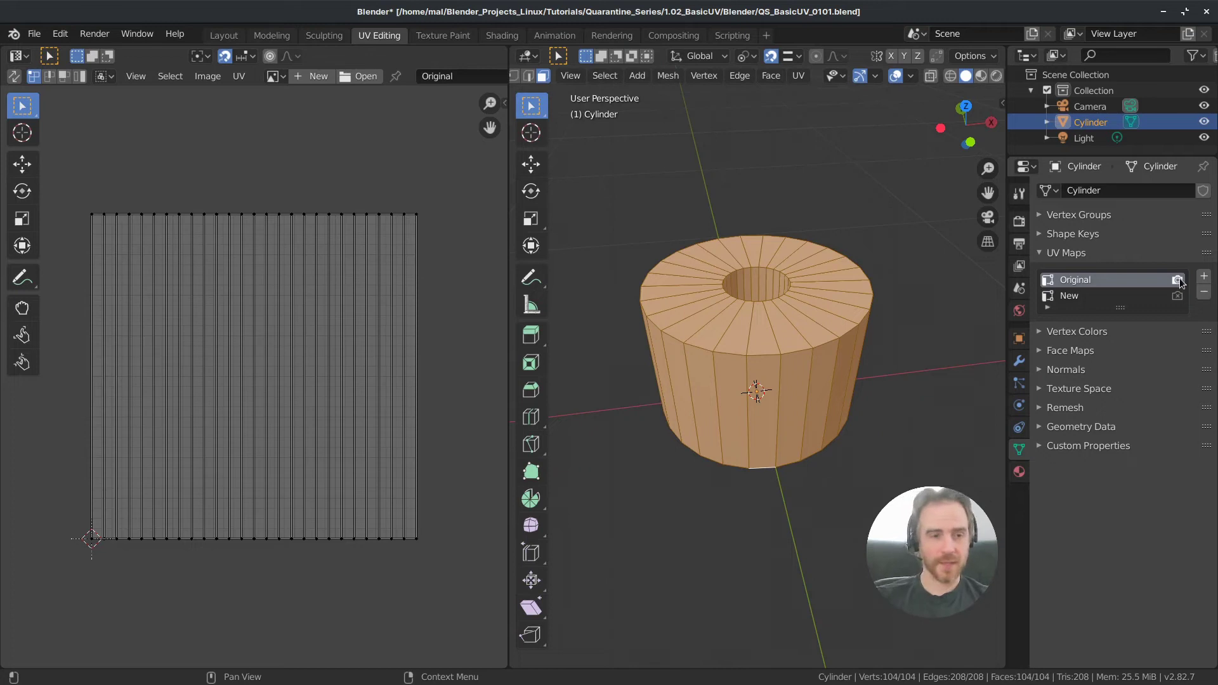
pyautogui.click(1076, 295)
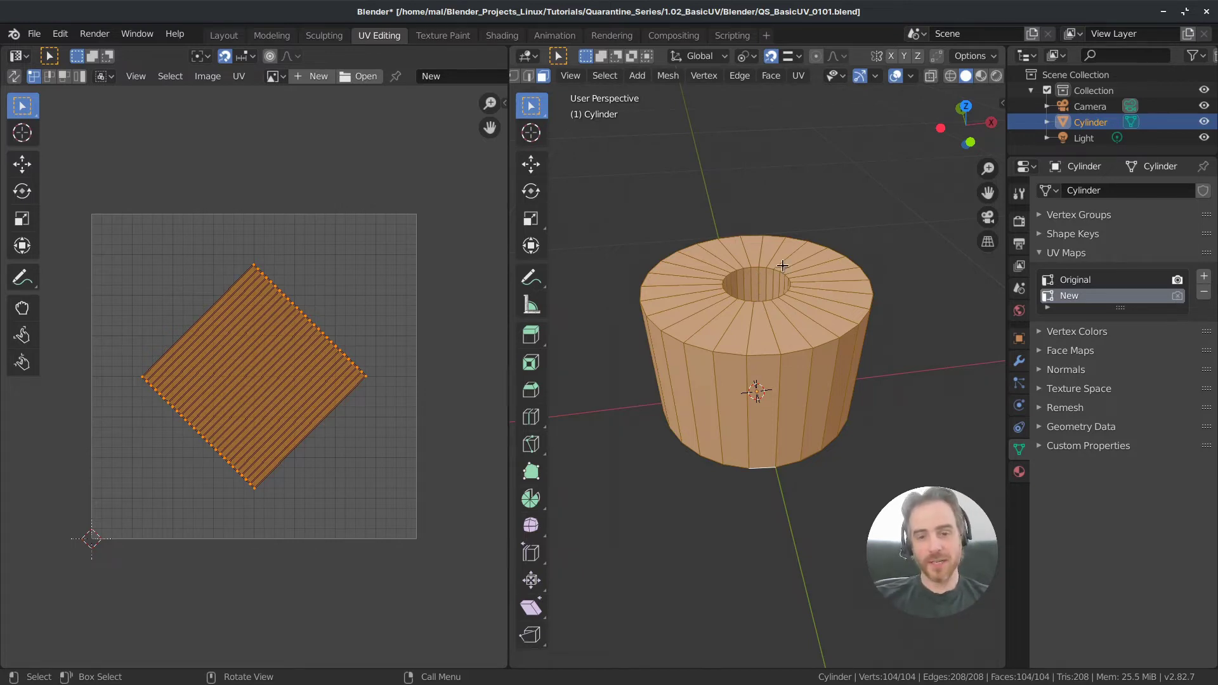
# - Unwrap the cylinder into the New map with the standard Unwrap method
pyautogui.press('u')
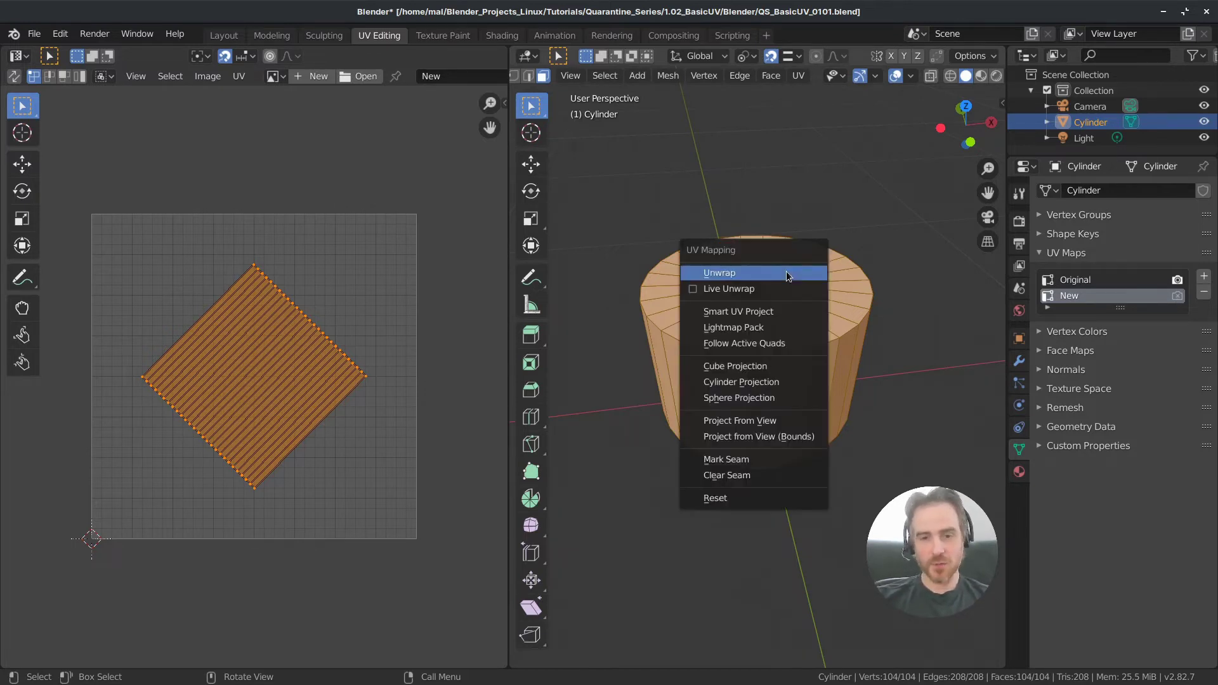
pyautogui.click(787, 274)
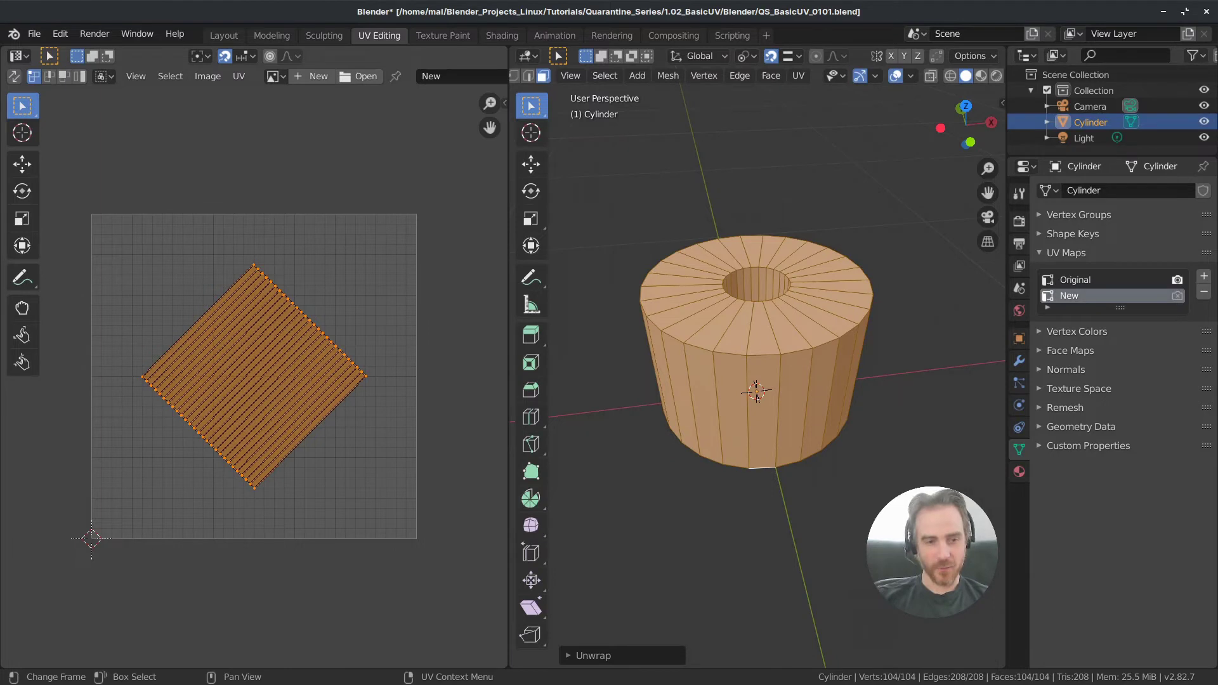
pyautogui.press('s')
pyautogui.press('Escape')
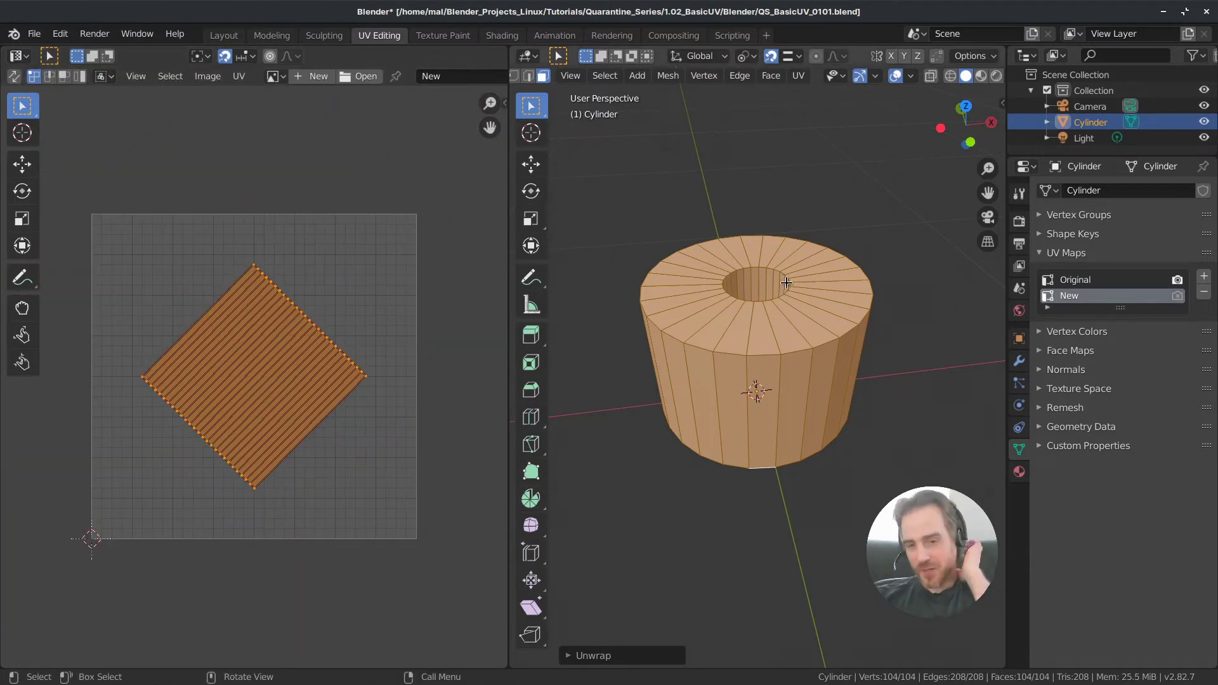
# - Re-unwrap New with Smart UV Project at default settings, then compare with Original
pyautogui.press('u')
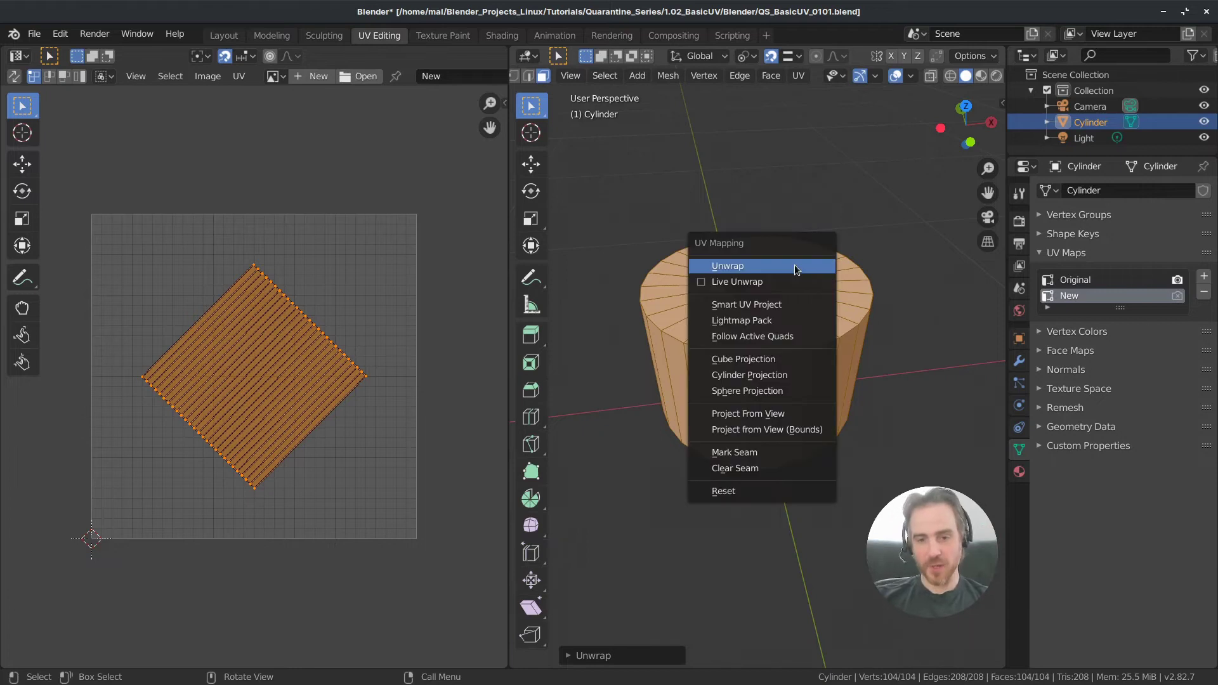
pyautogui.click(761, 307)
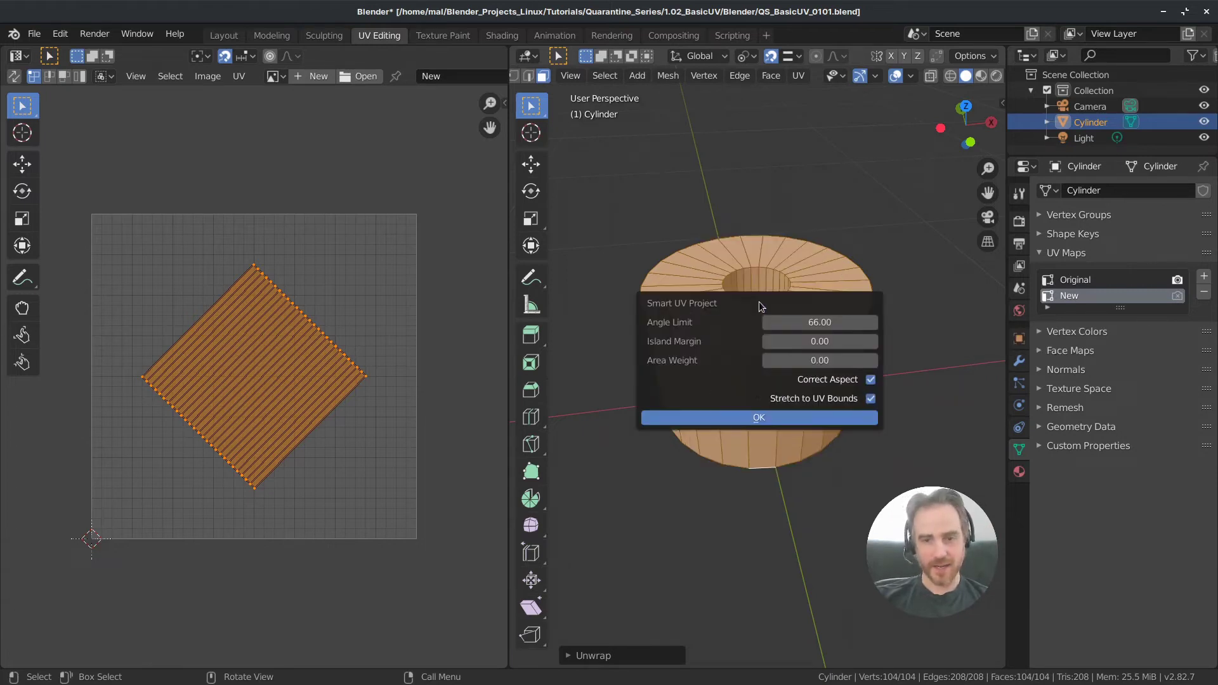
pyautogui.click(763, 418)
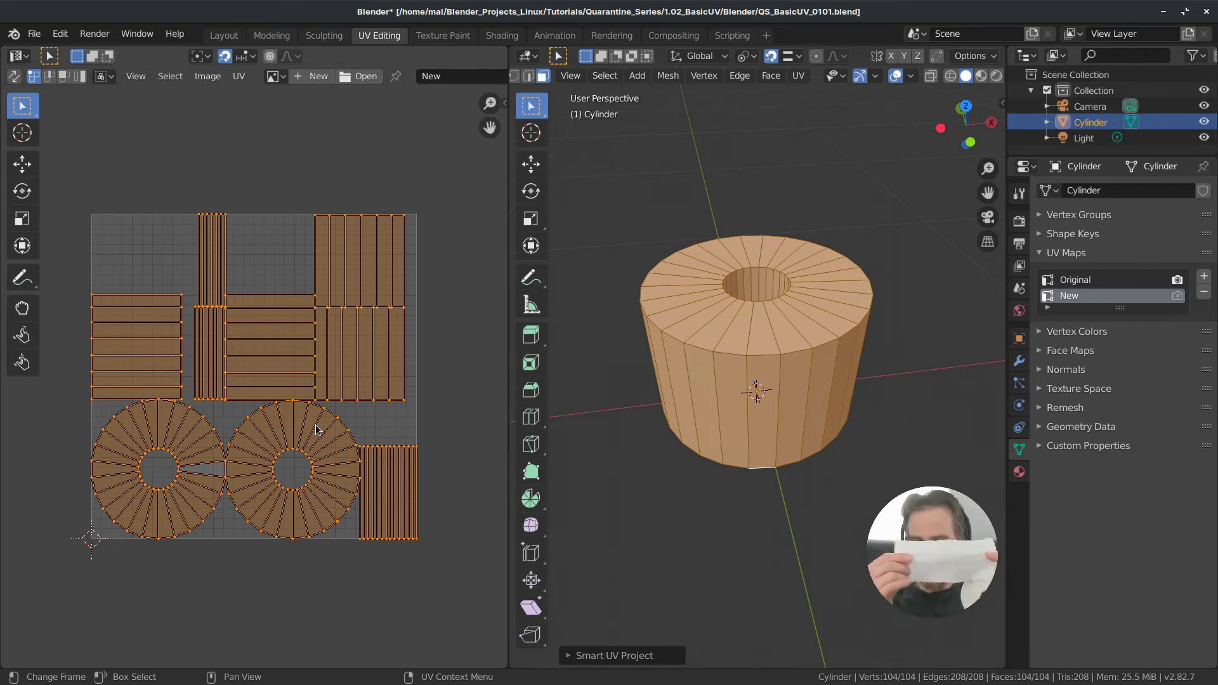
pyautogui.click(1079, 279)
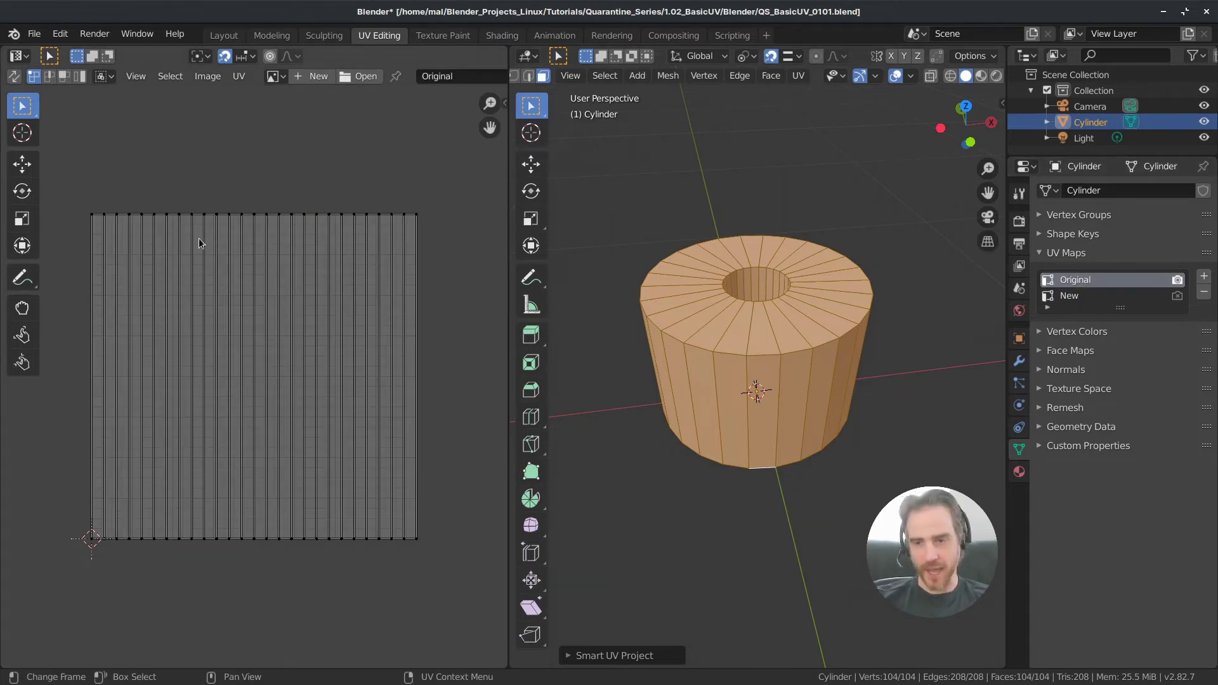
pyautogui.click(1072, 296)
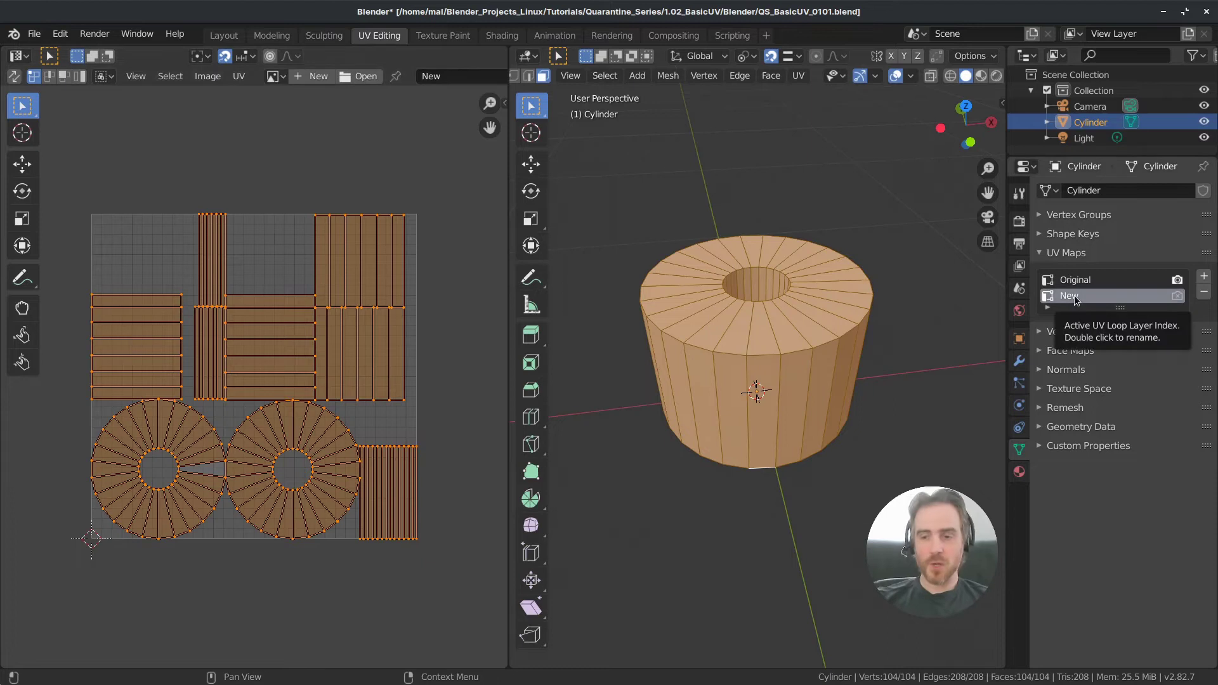
pyautogui.click(1204, 277)
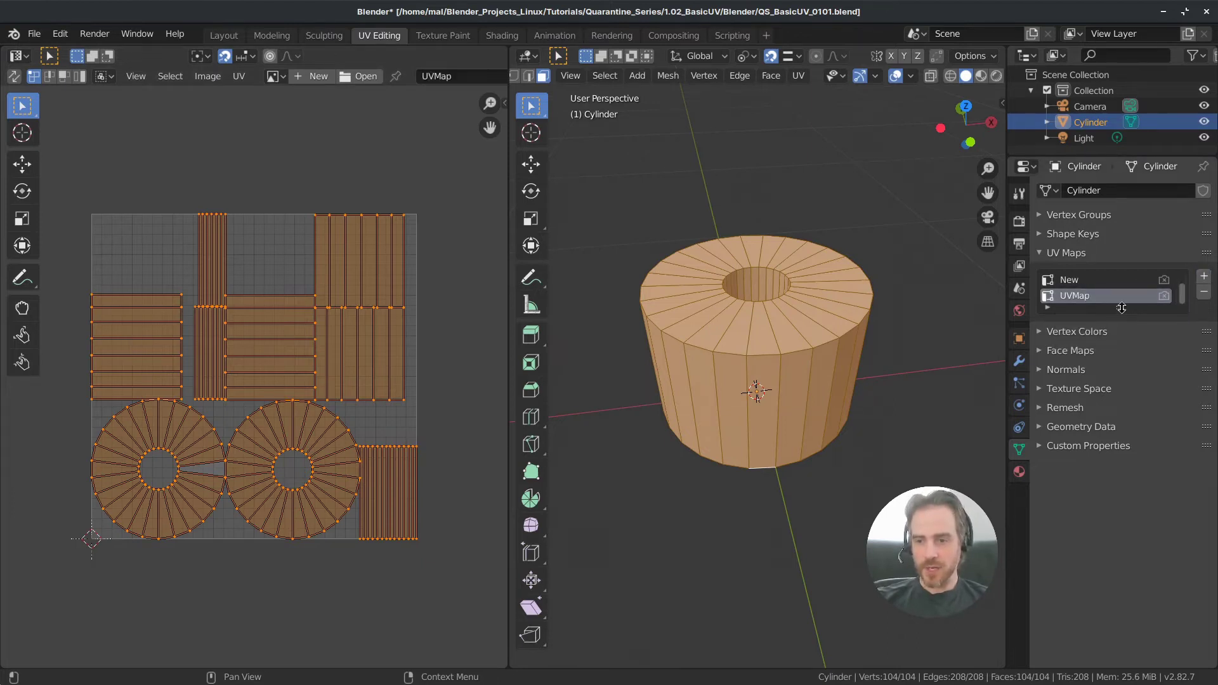
# - Enlarge the UV Maps list and rename the new third map to 'Seams'
pyautogui.moveTo(1121, 309); pyautogui.dragTo(1120, 354)
pyautogui.doubleClick(1083, 312)
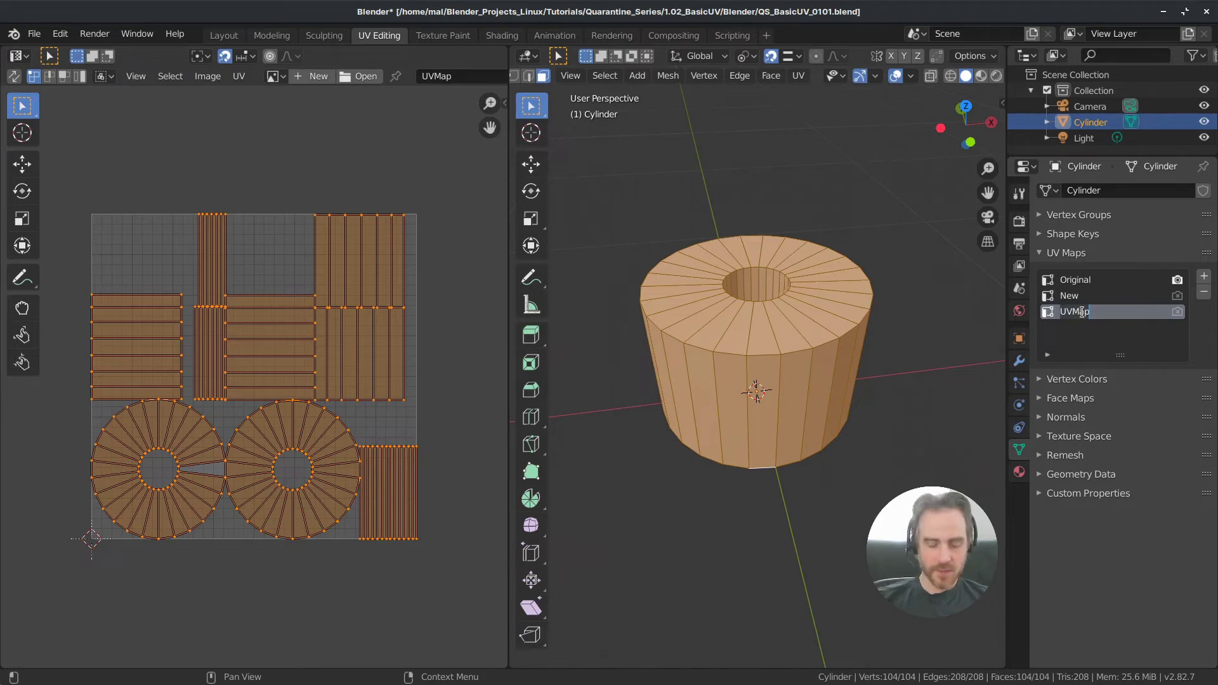
pyautogui.write('Sea')
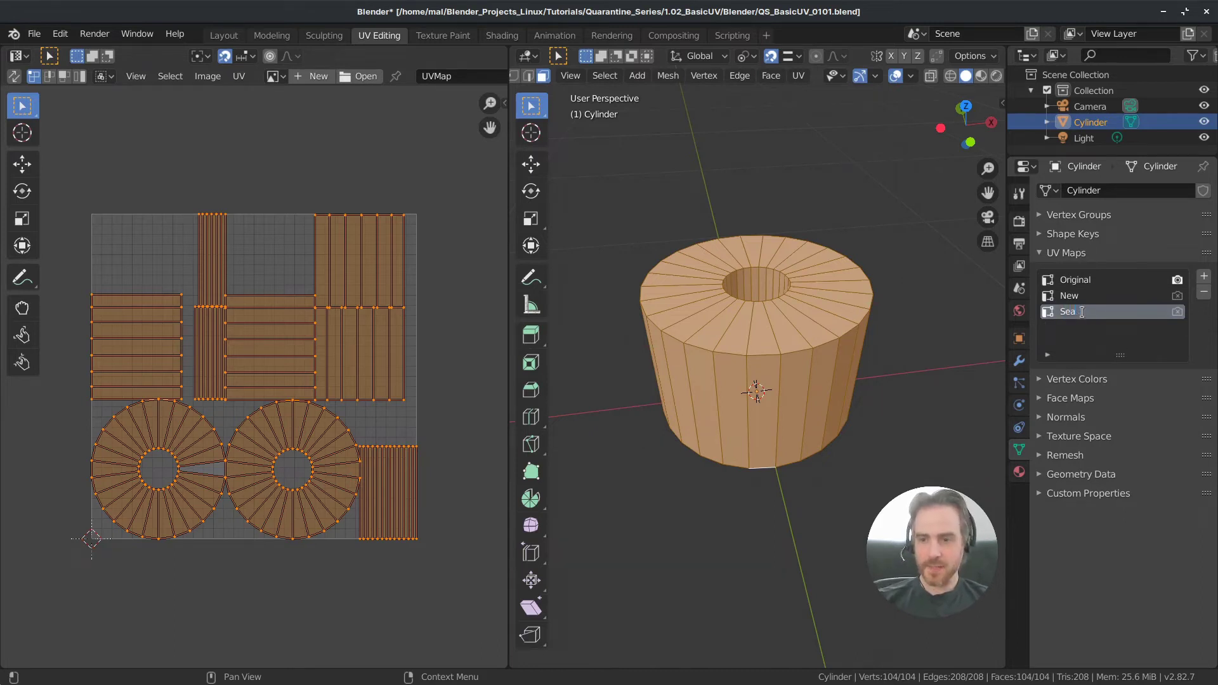
pyautogui.write('ms')
pyautogui.press('Return')
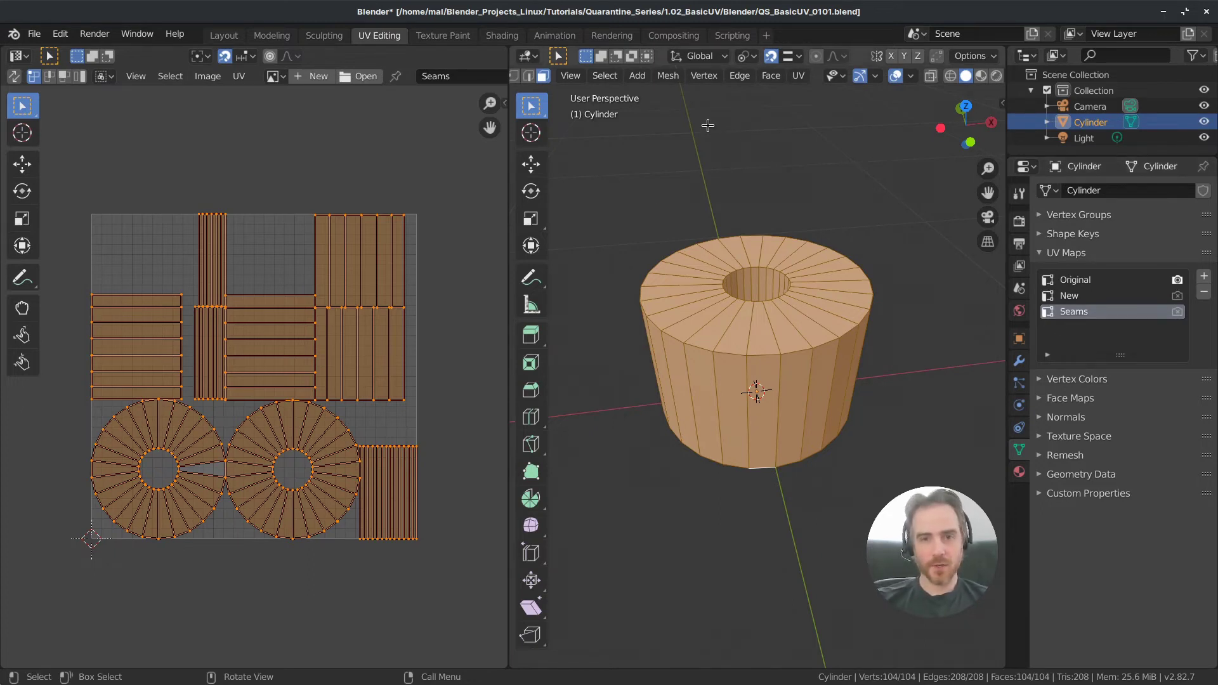
pyautogui.press('2')
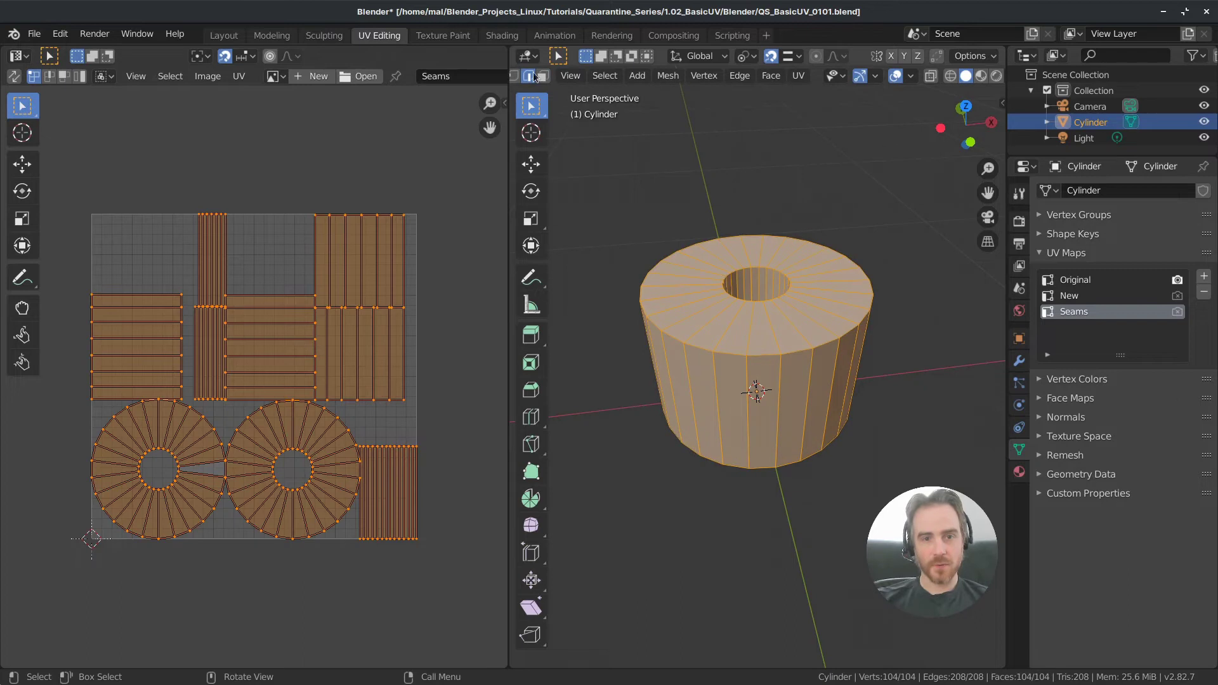
# - Mark a single vertical outer-wall edge as a seam, then clear the selection
pyautogui.hotkey('alt', 'a')
pyautogui.click(781, 374)
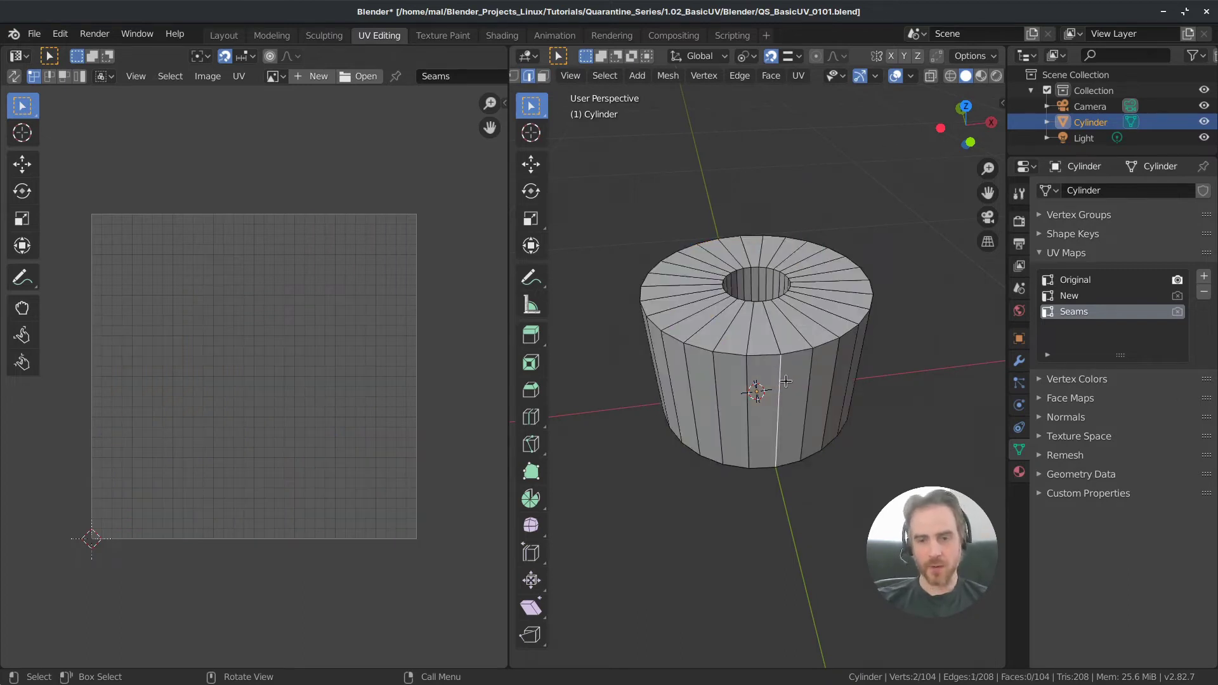
pyautogui.rightClick(780, 421)
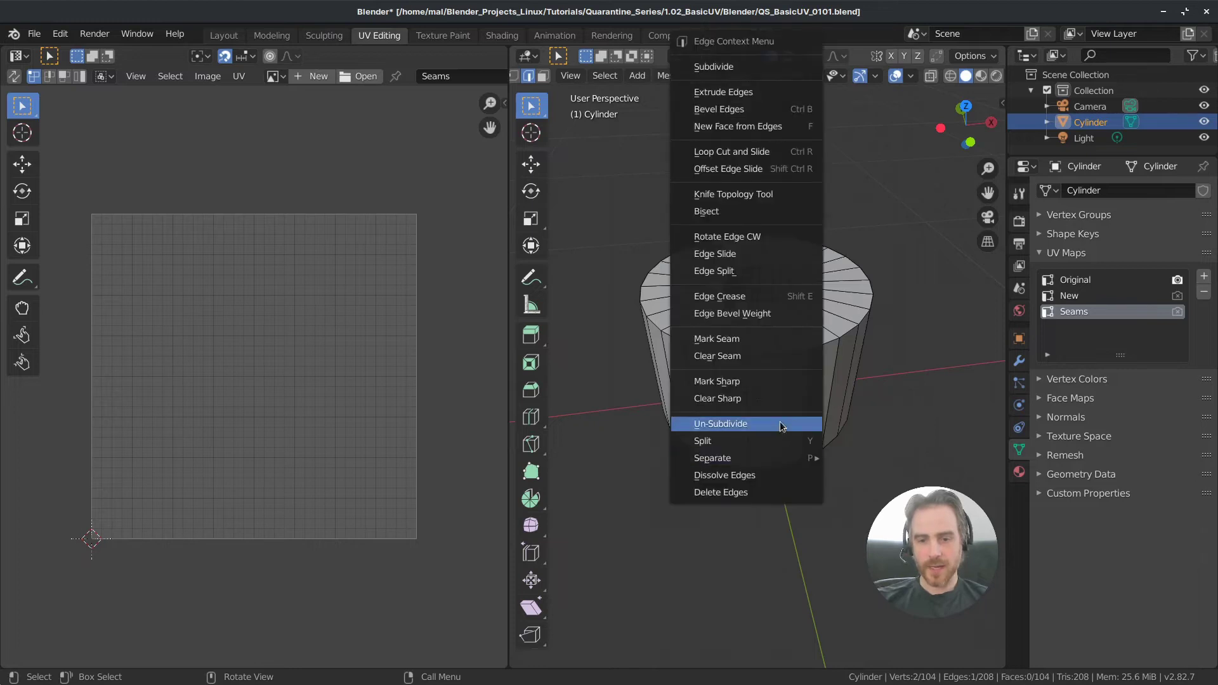
pyautogui.click(725, 340)
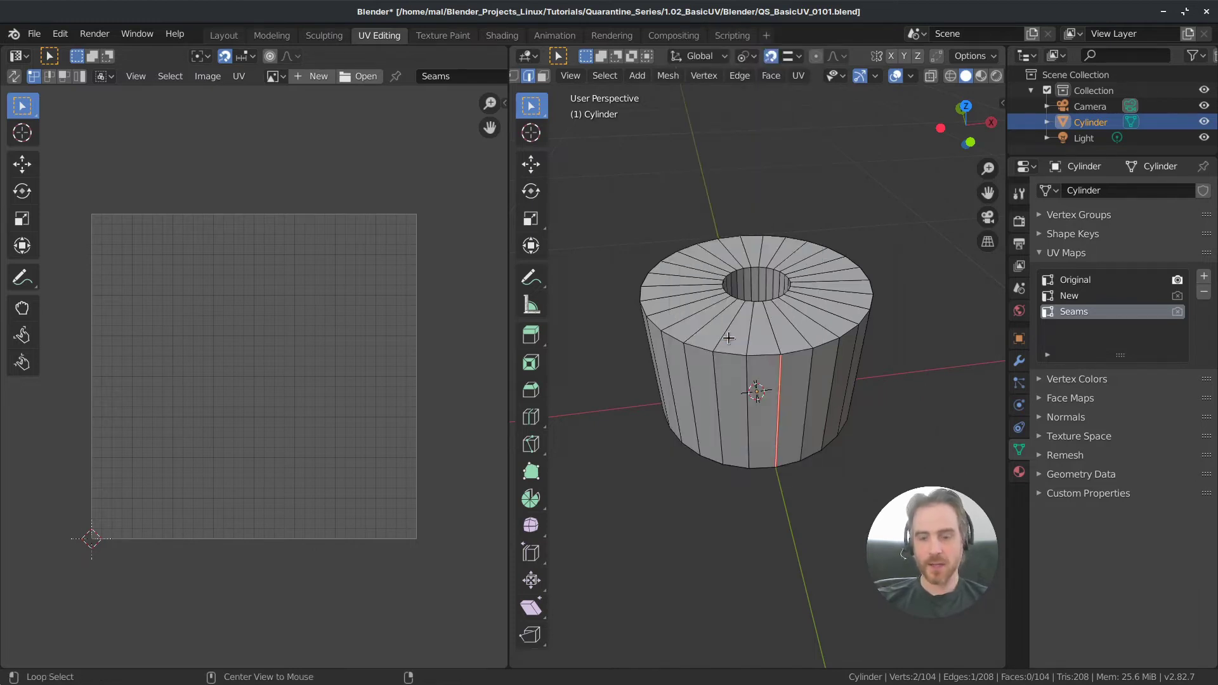
pyautogui.hotkey('alt', 'a')
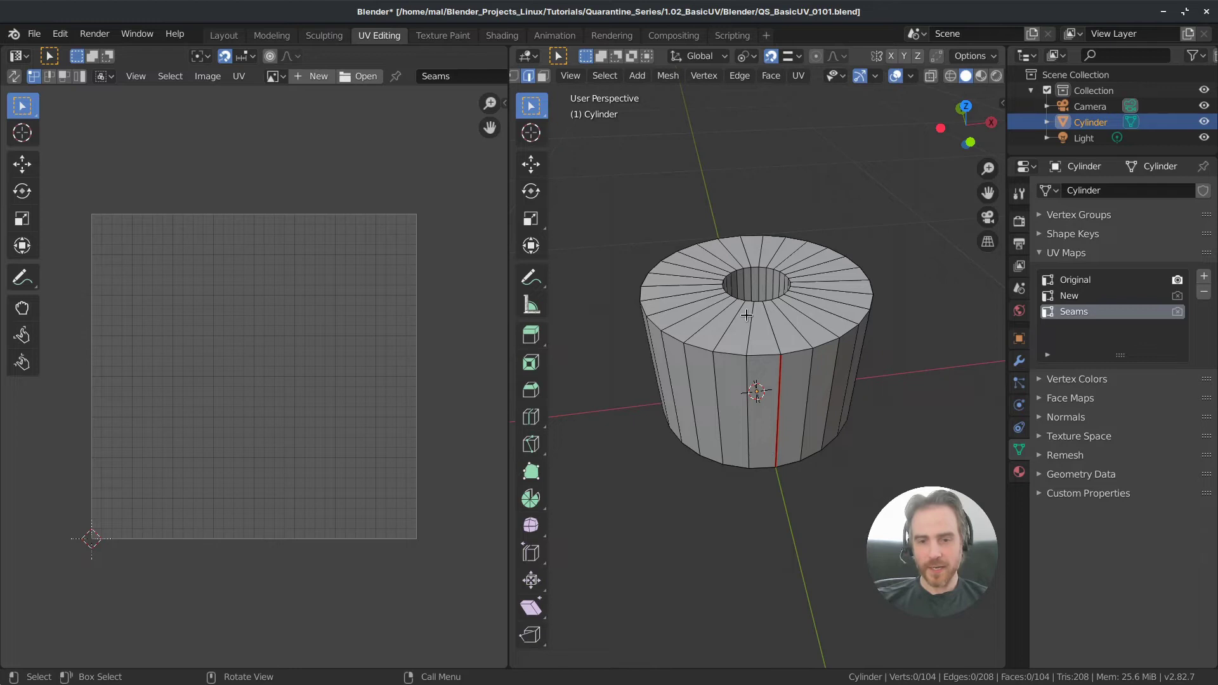
# - Select the outer wall face ring and compare the New and Seams UV maps
pyautogui.click(542, 76)
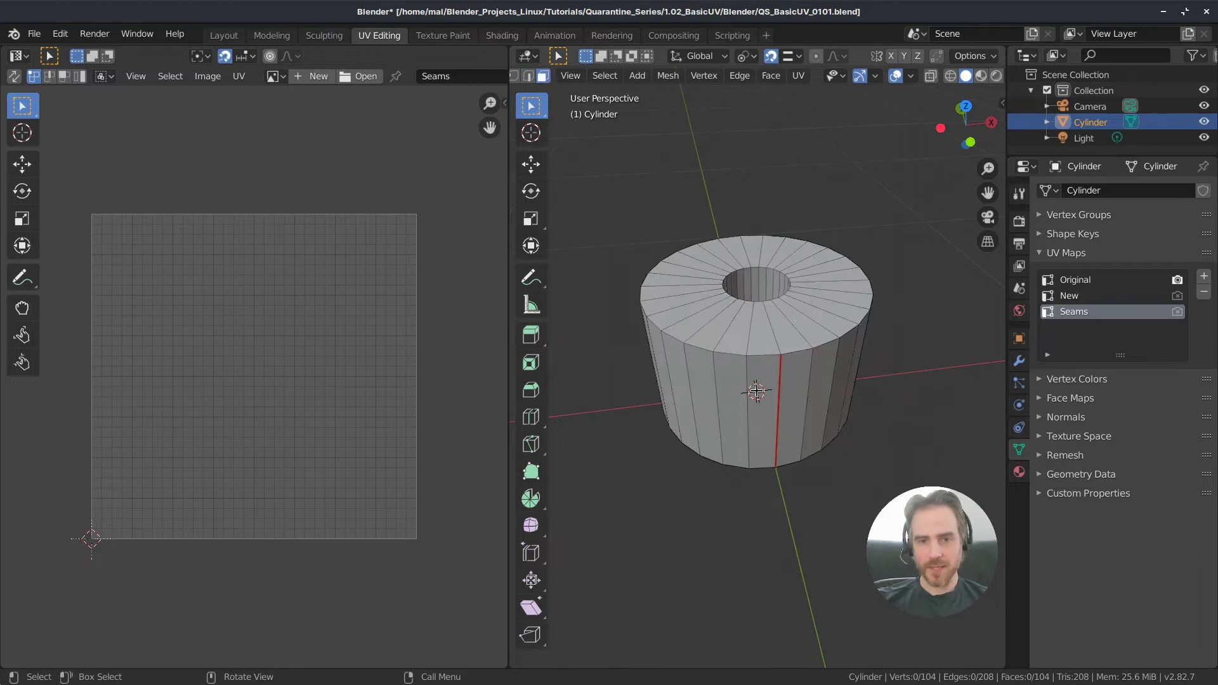
pyautogui.keyDown('alt'); pyautogui.click(789, 425); pyautogui.keyUp('alt')
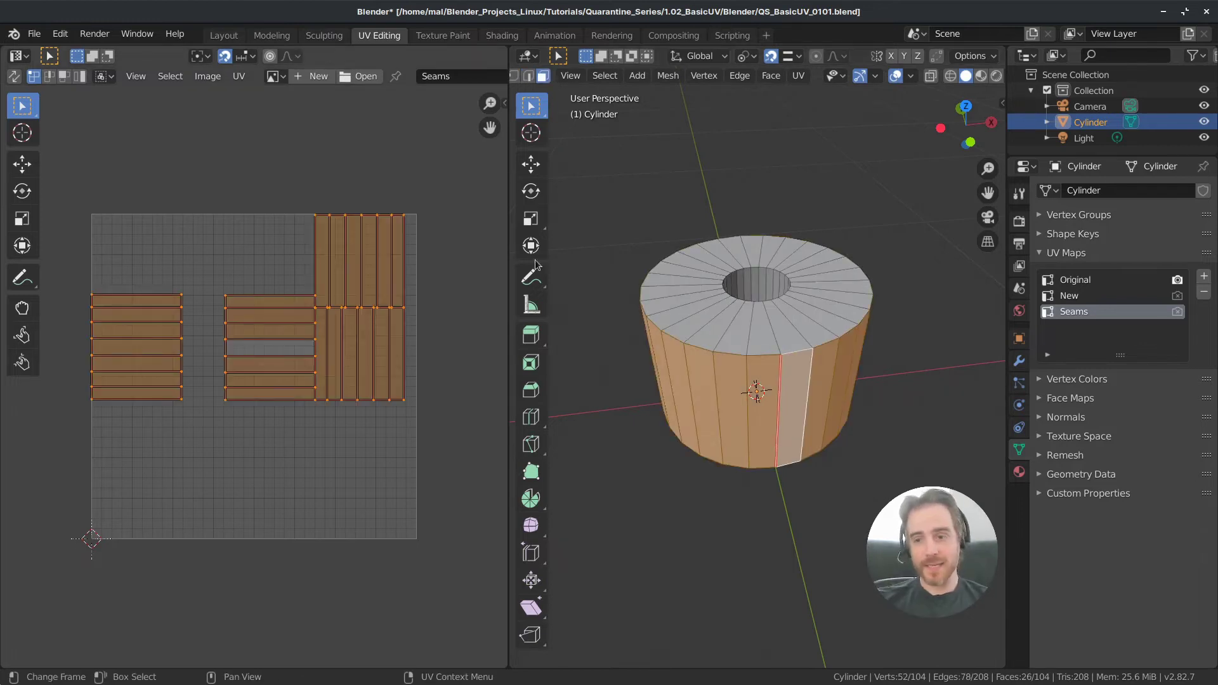
pyautogui.click(1069, 297)
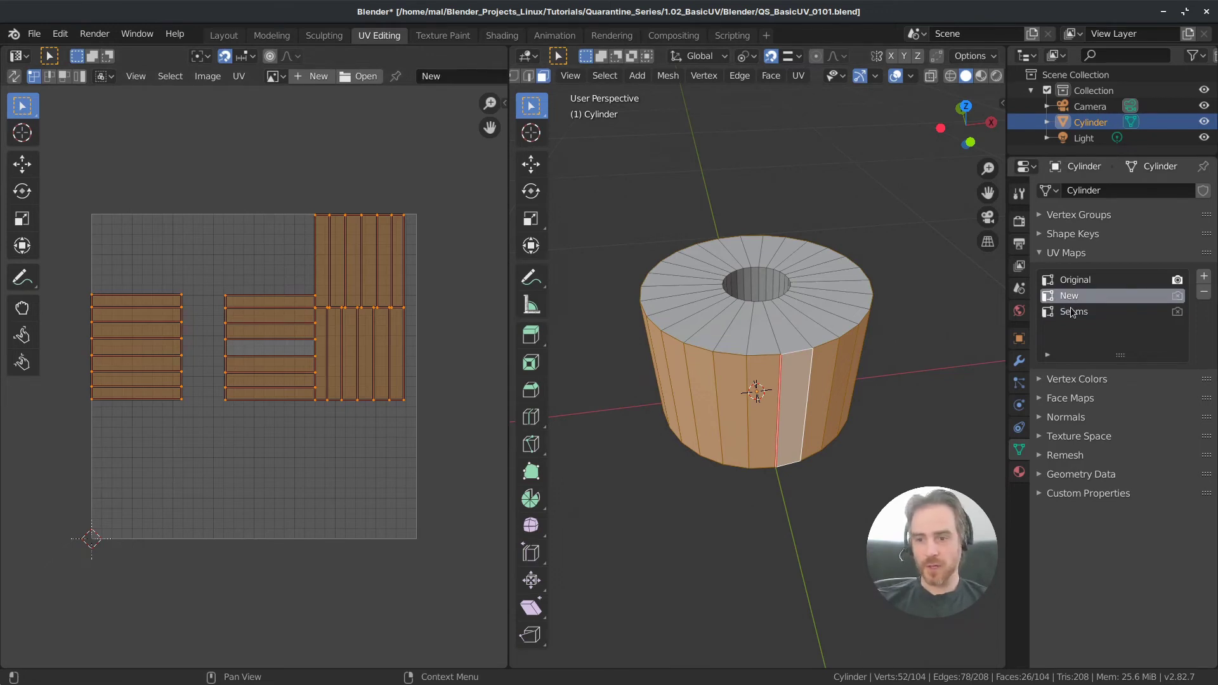
pyautogui.click(1071, 310)
pyautogui.click(1070, 296)
pyautogui.click(1072, 311)
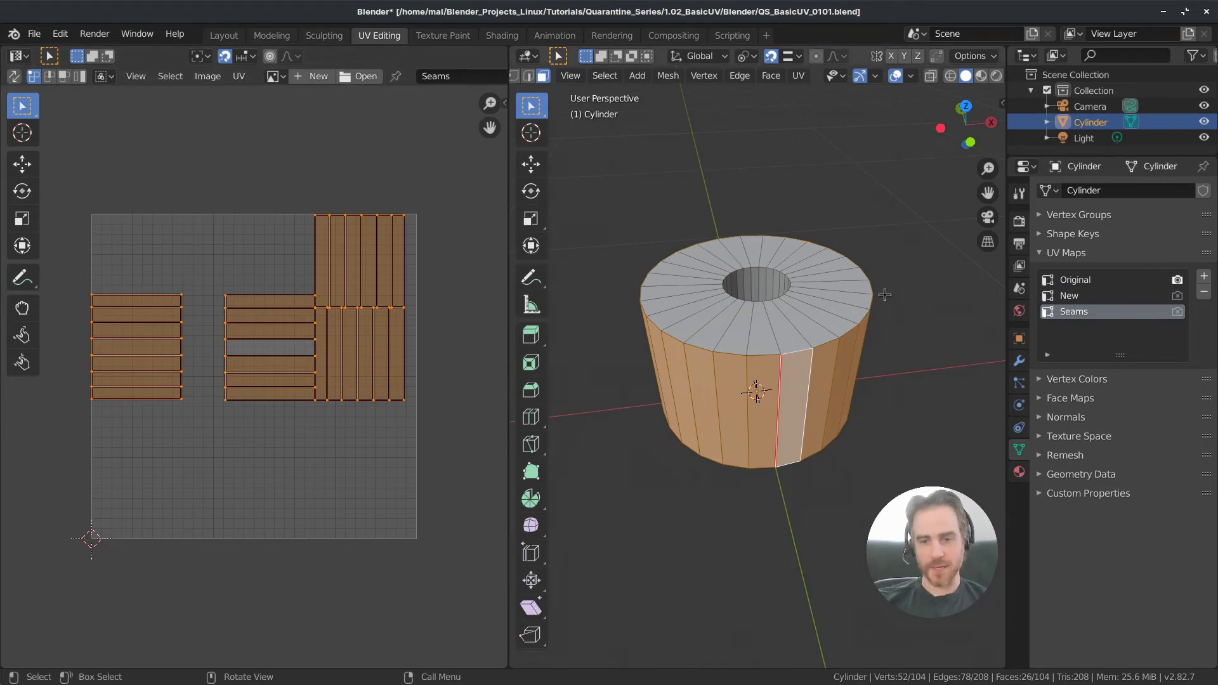
# - Reselect the outer wall faces and unwrap them into the Seams map as one strip
pyautogui.press('a')
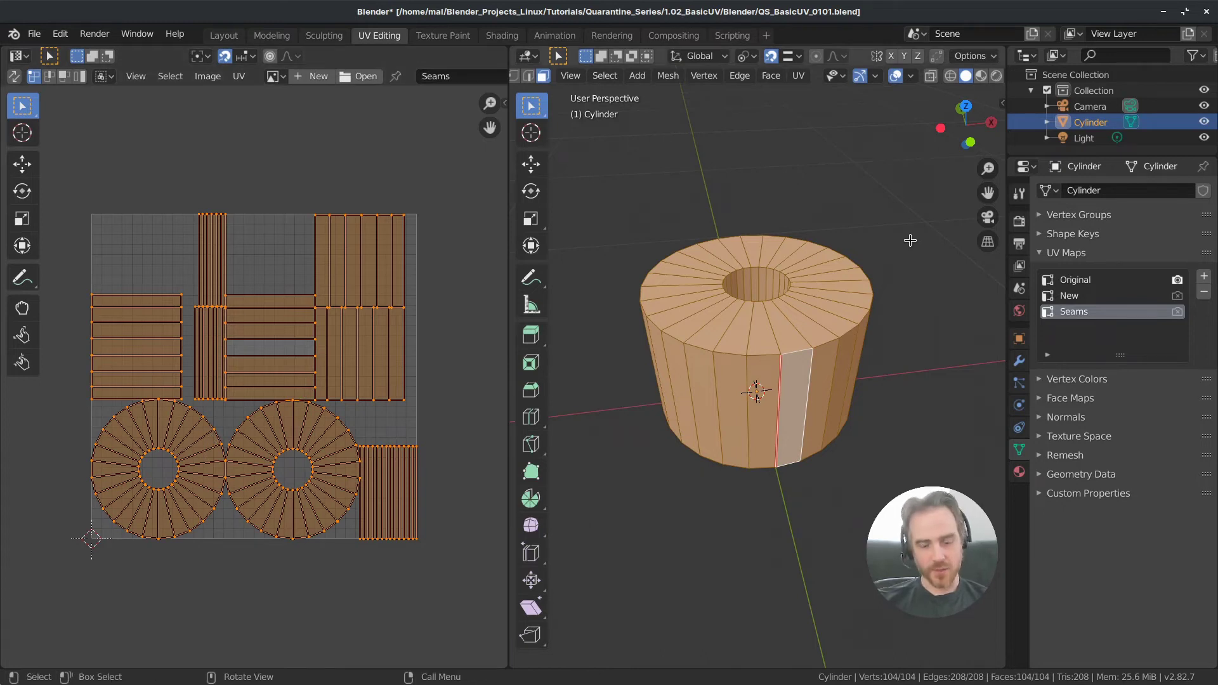
pyautogui.keyDown('alt'); pyautogui.click(795, 352); pyautogui.keyUp('alt')
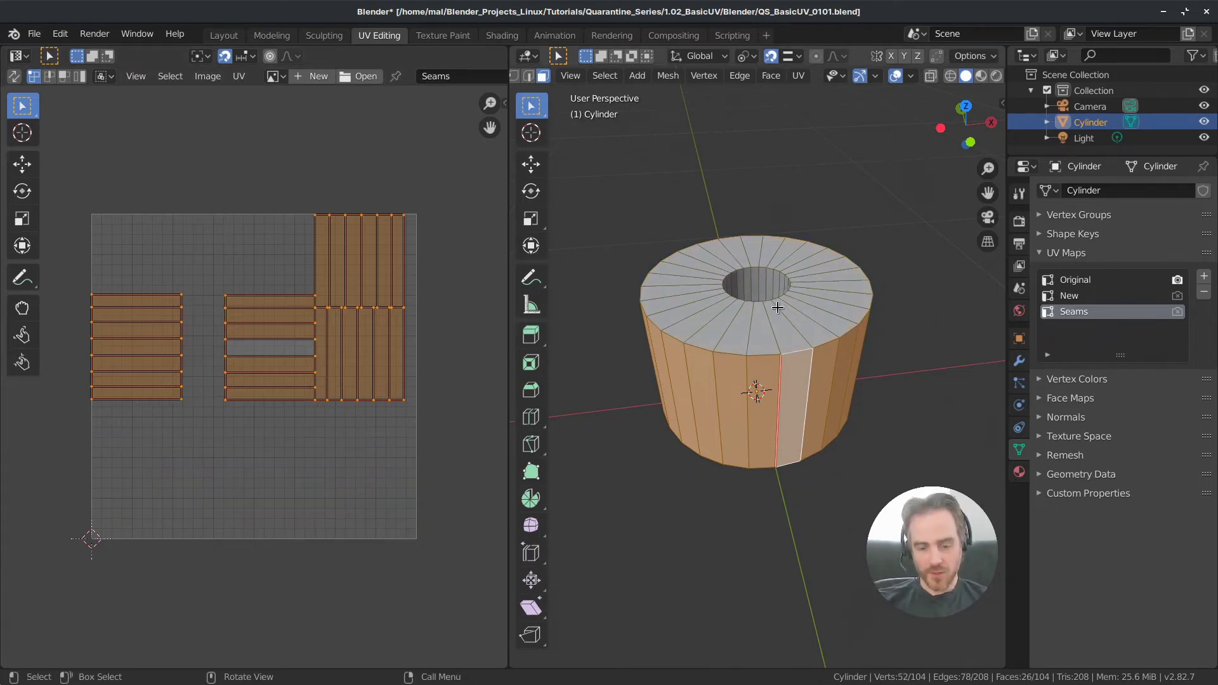
pyautogui.press('u')
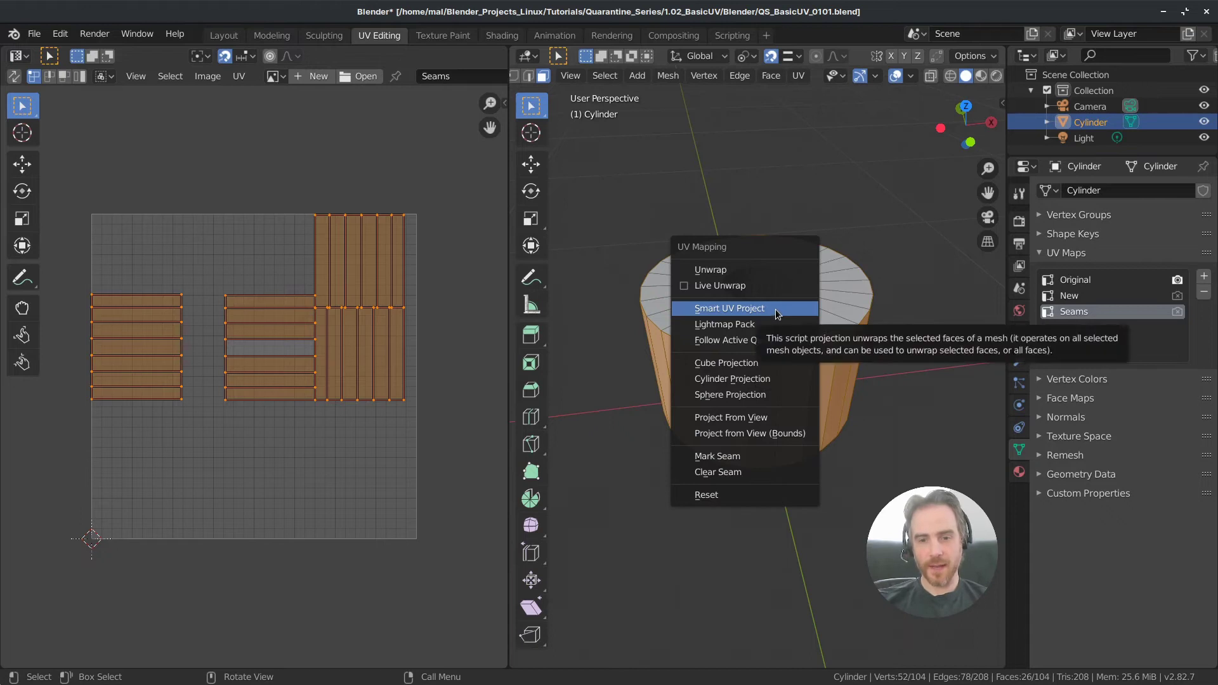
pyautogui.click(719, 269)
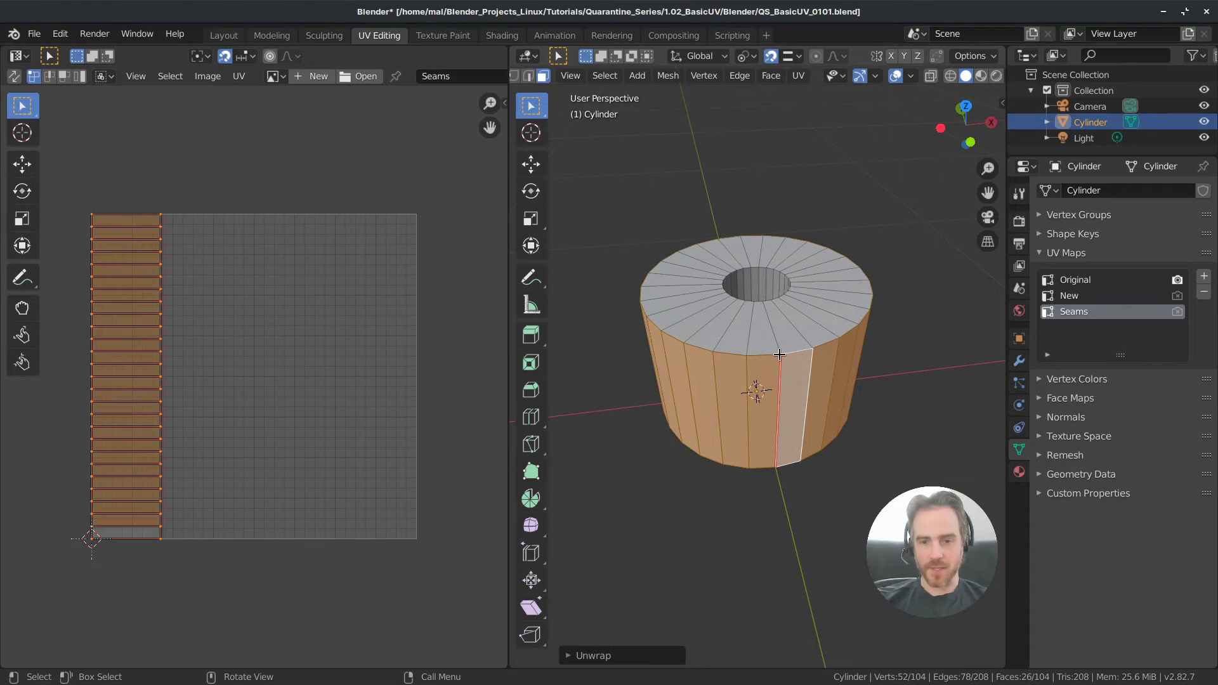
pyautogui.click(788, 336)
# - Mark a seam on one inner-wall edge, then select the ring of faces lining the hole
pyautogui.click(776, 333)
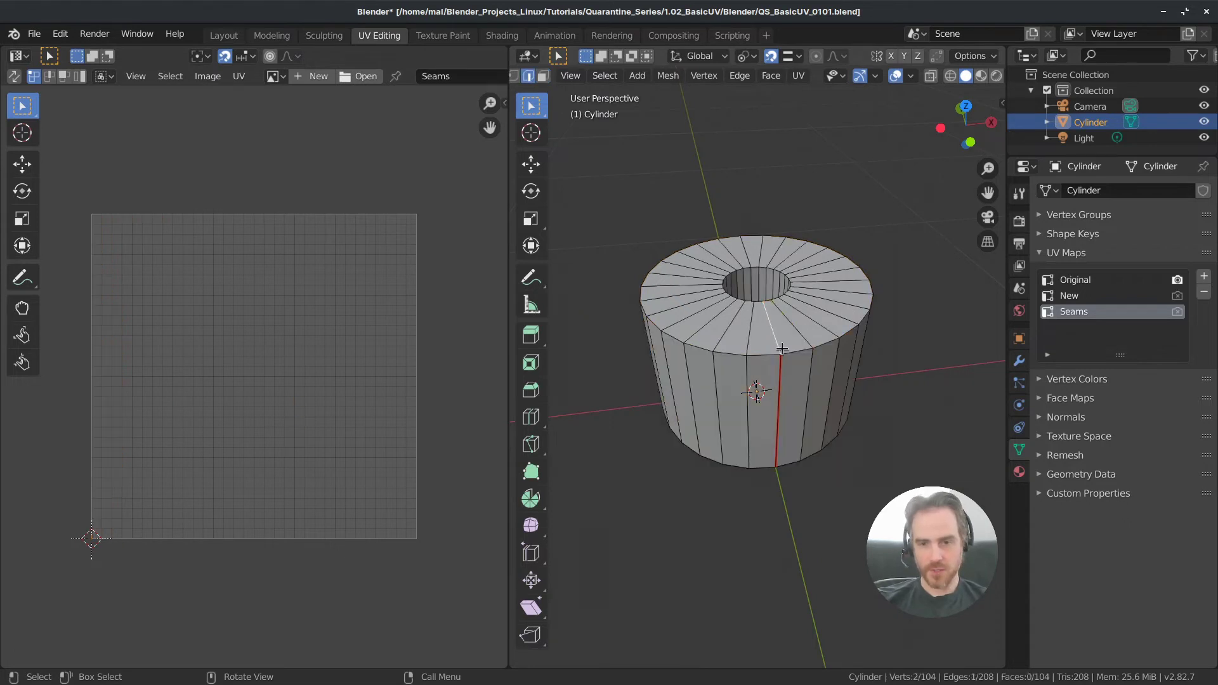
pyautogui.moveTo(761, 347); pyautogui.dragTo(921, 350, button='middle')
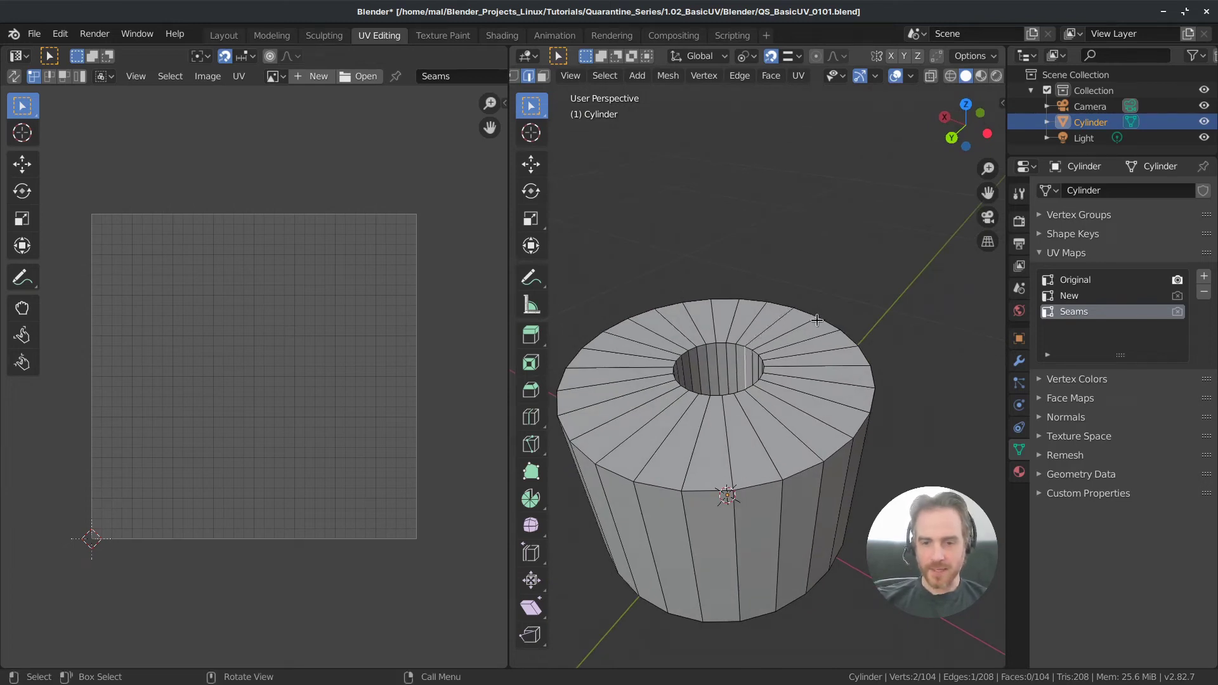
pyautogui.moveTo(774, 325); pyautogui.dragTo(821, 479, button='middle')
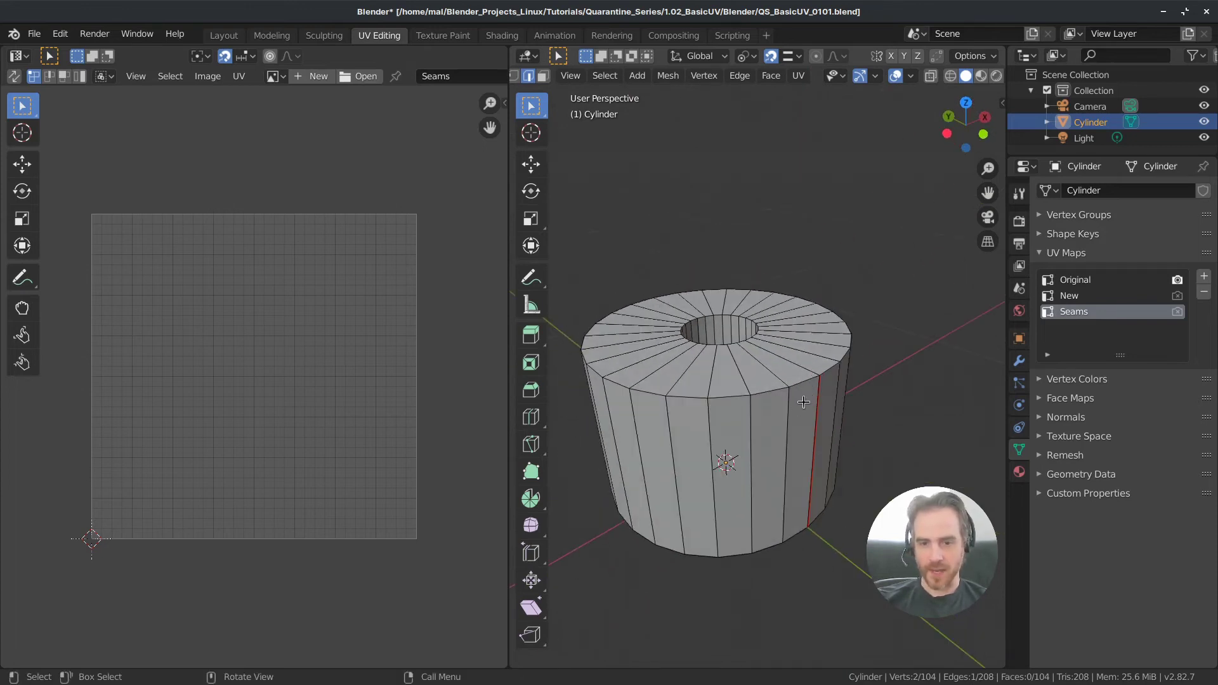
pyautogui.moveTo(878, 397); pyautogui.dragTo(515, 398, button='middle')
pyautogui.rightClick(771, 339)
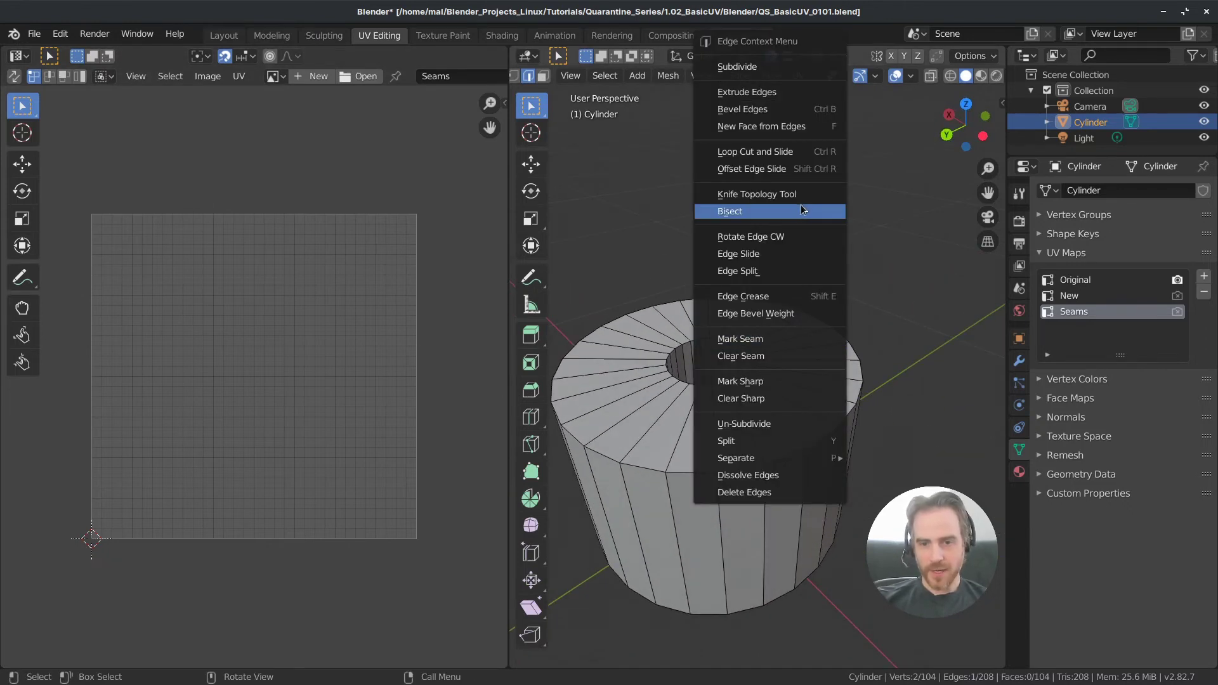
pyautogui.click(760, 342)
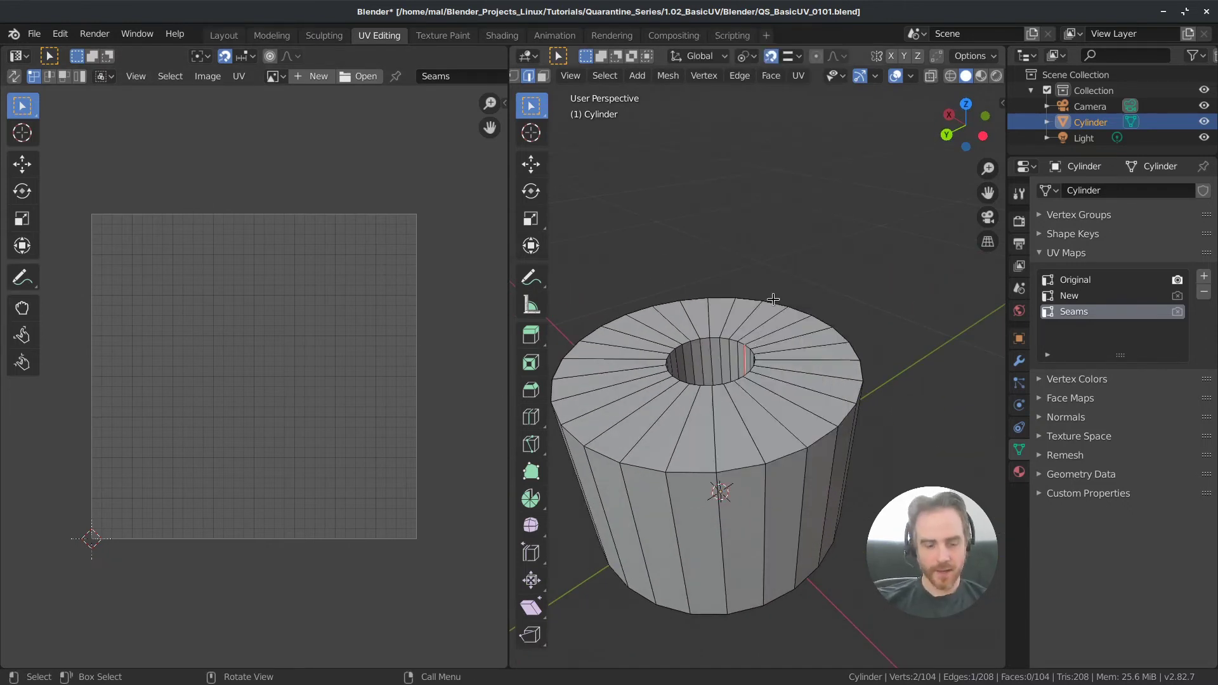
pyautogui.hotkey('alt', 'a')
pyautogui.moveTo(772, 335); pyautogui.dragTo(758, 373, button='middle')
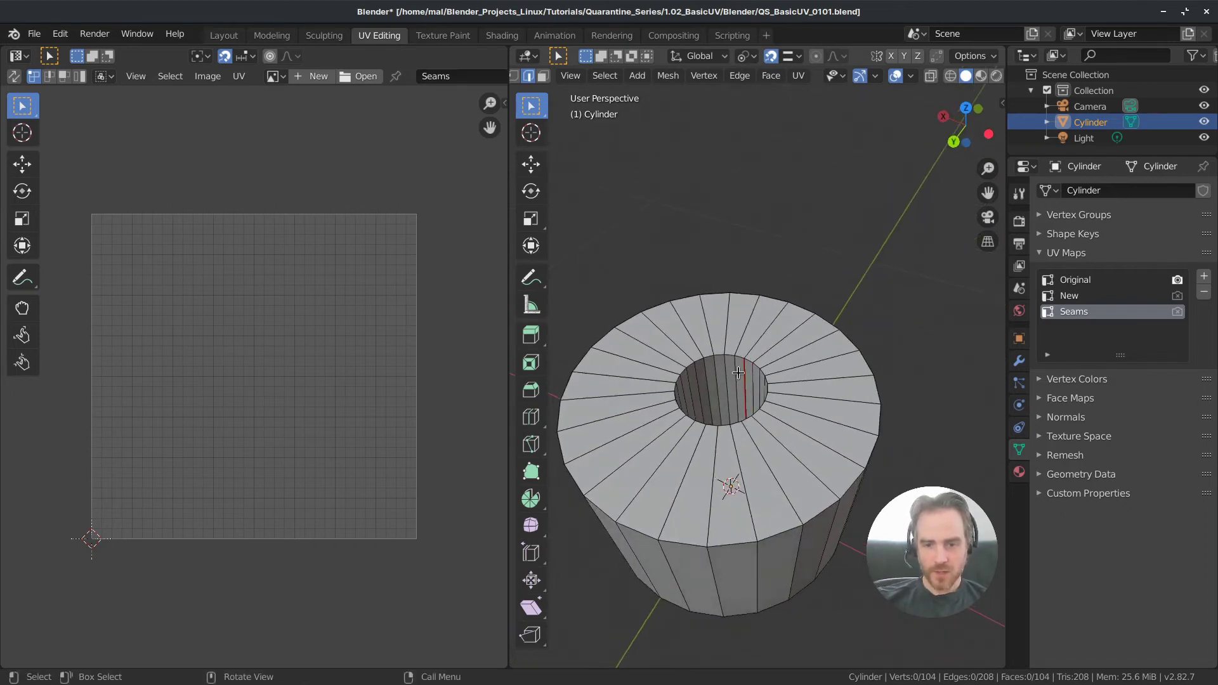
pyautogui.press('3')
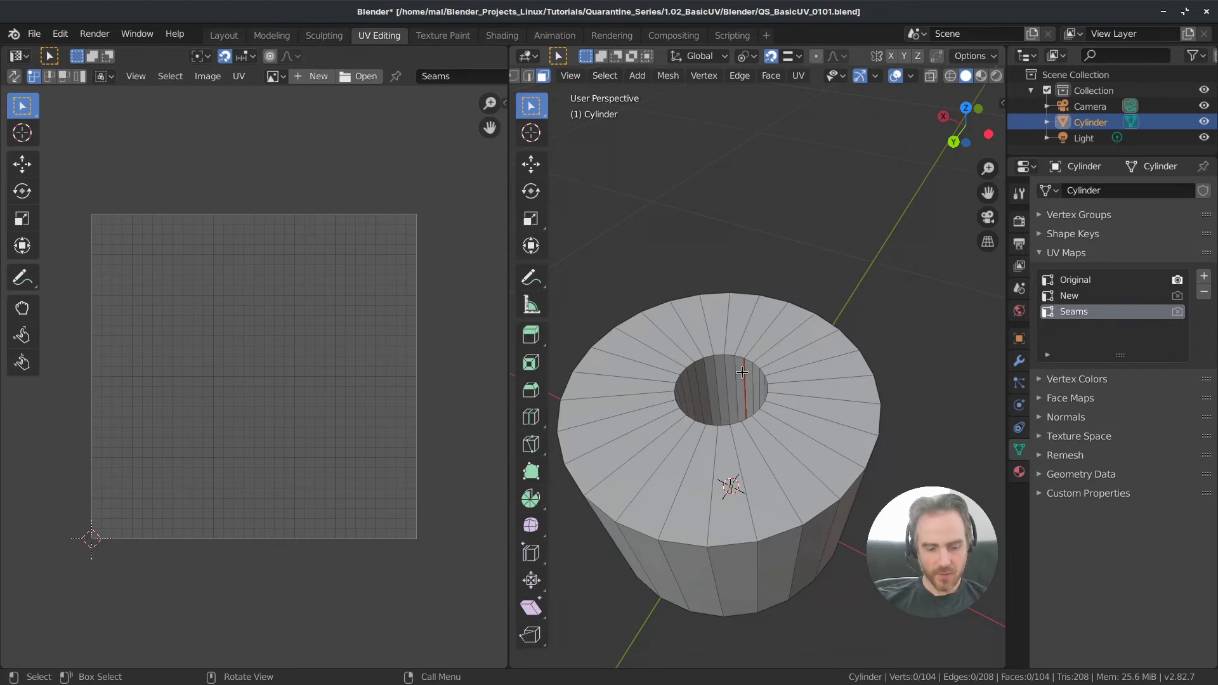
pyautogui.keyDown('alt'); pyautogui.click(741, 372); pyautogui.keyUp('alt')
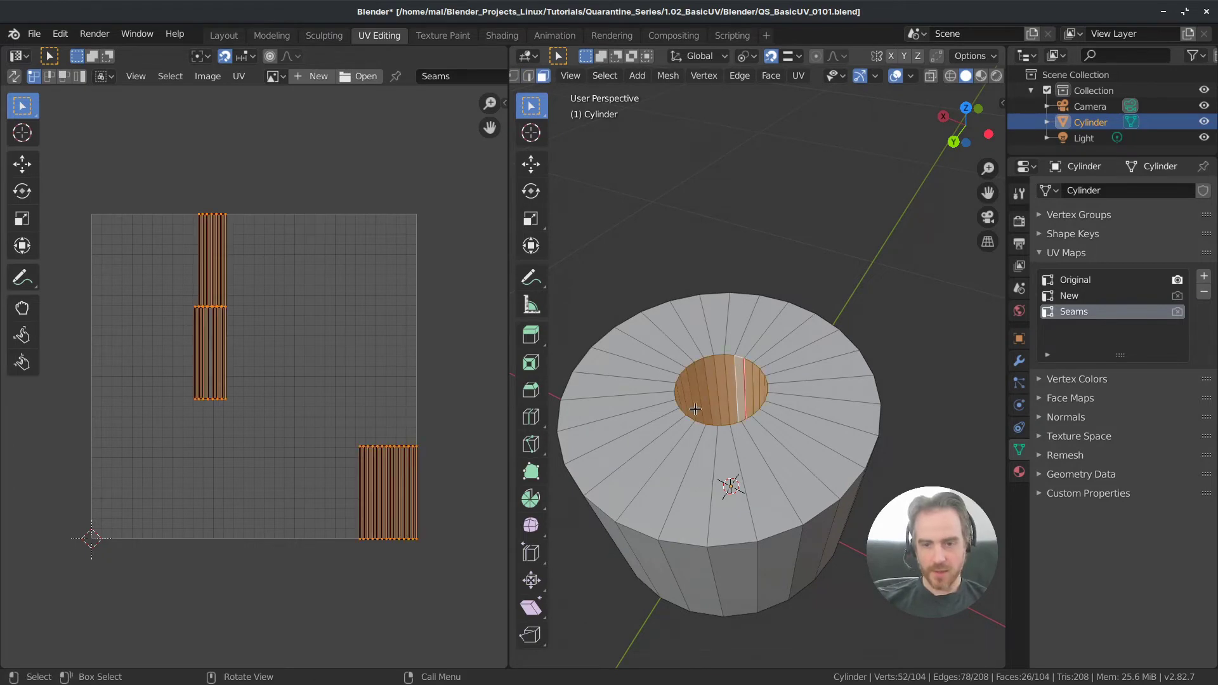
# - Unwrap the selected inner wall faces into Seams and expand the Unwrap operator panel
pyautogui.moveTo(724, 416); pyautogui.dragTo(777, 406, button='middle')
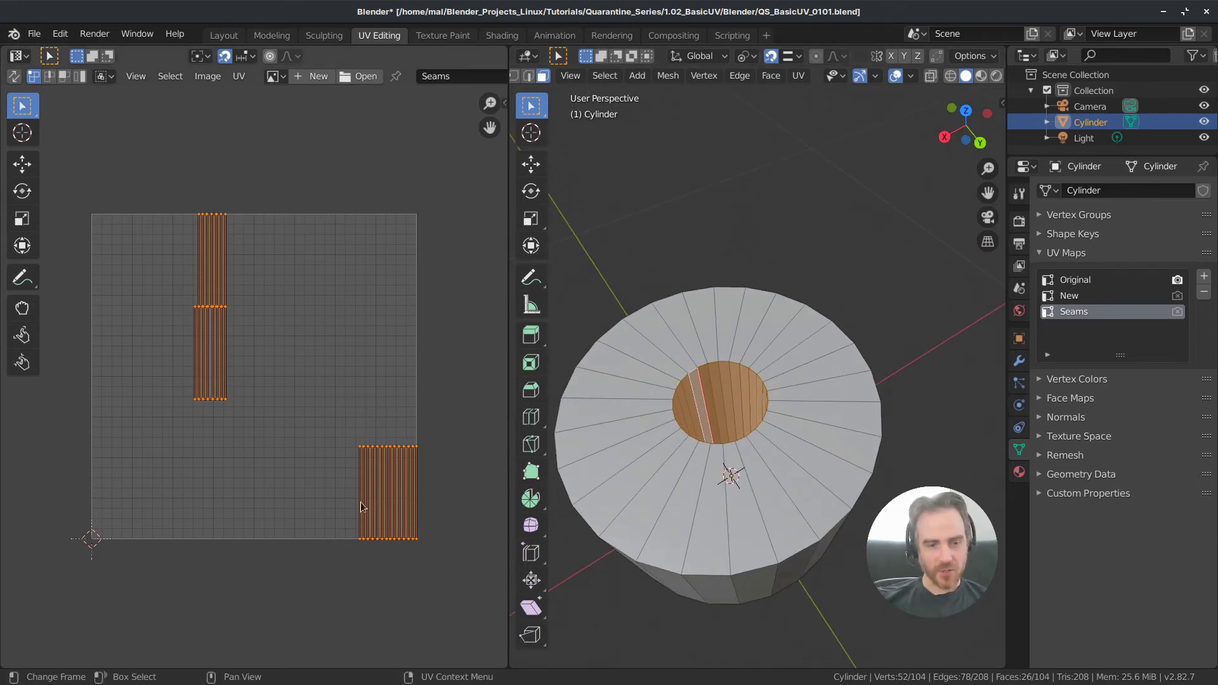
pyautogui.press('u')
pyautogui.click(715, 277)
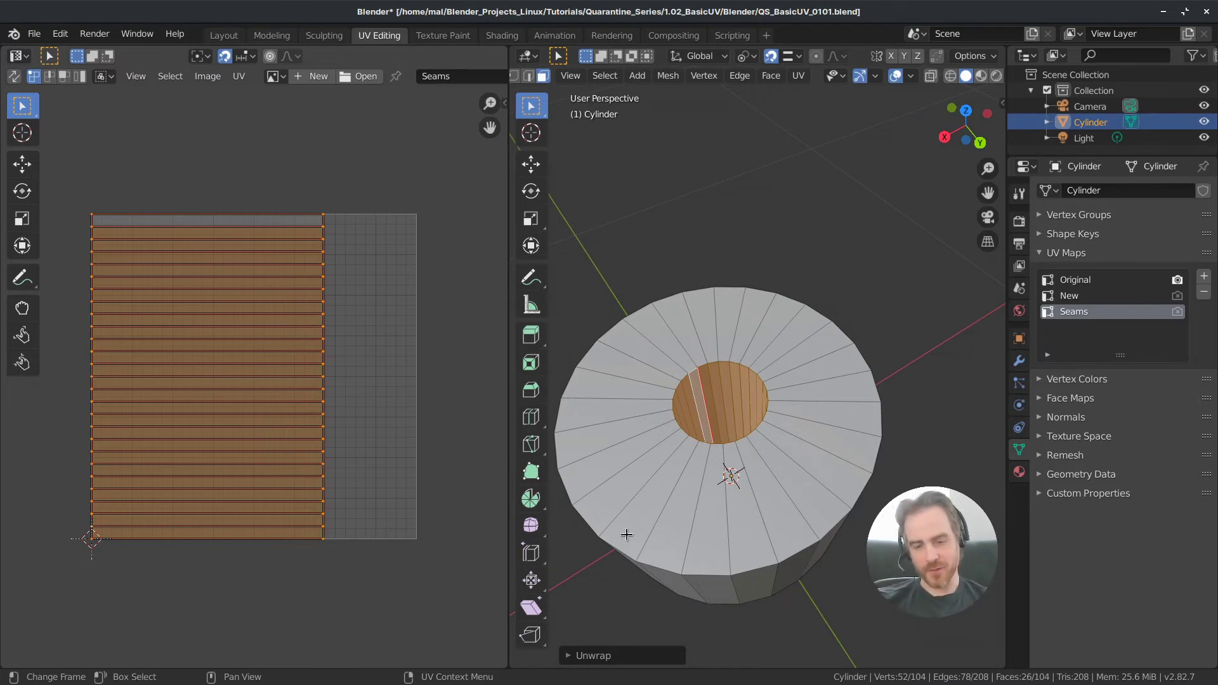
pyautogui.click(611, 657)
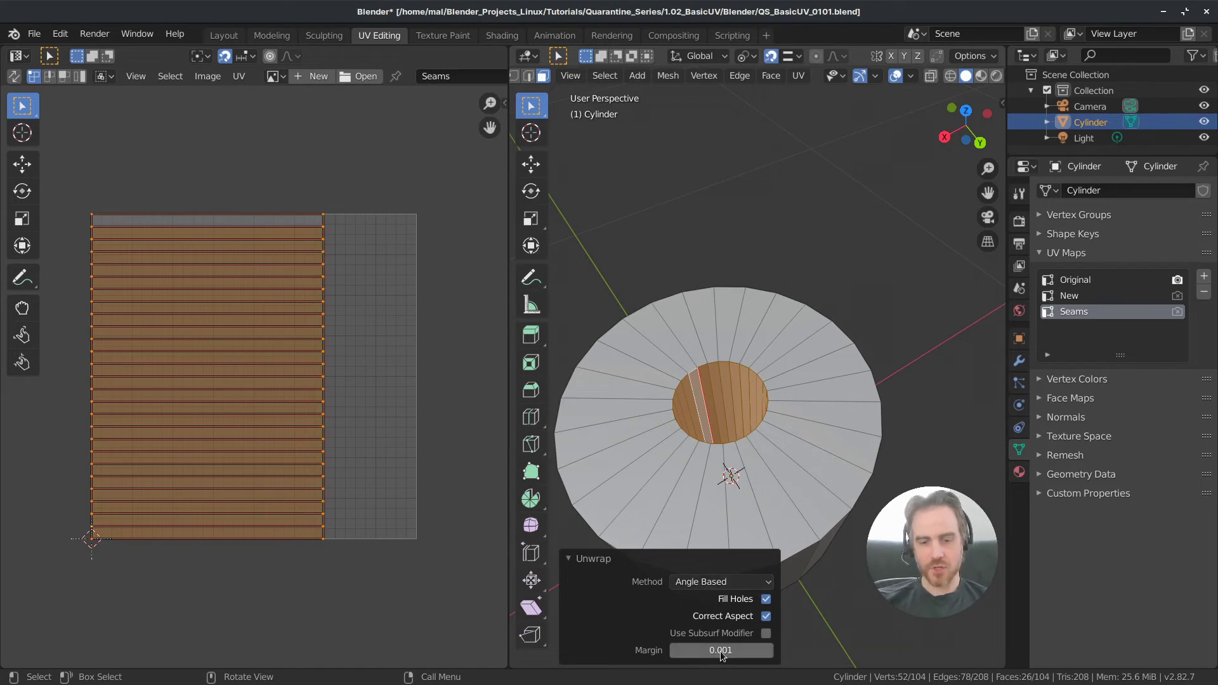
pyautogui.moveTo(715, 656); pyautogui.dragTo(754, 656)
pyautogui.press('Escape')
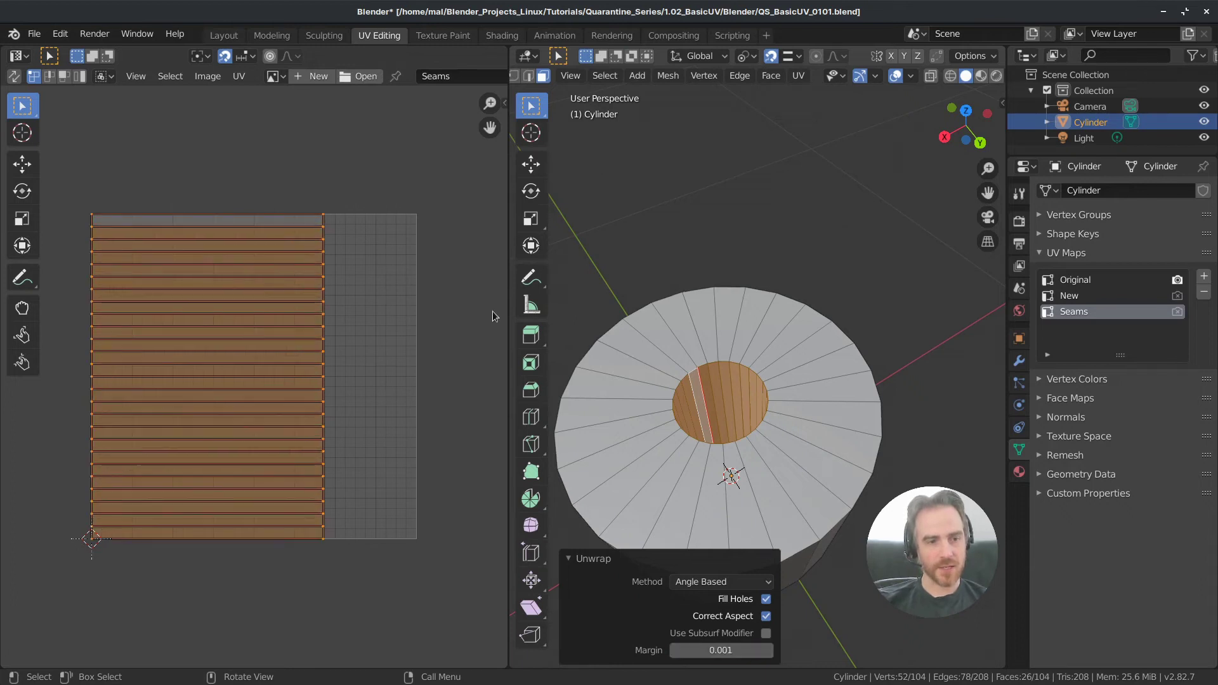
pyautogui.moveTo(701, 654); pyautogui.dragTo(710, 655)
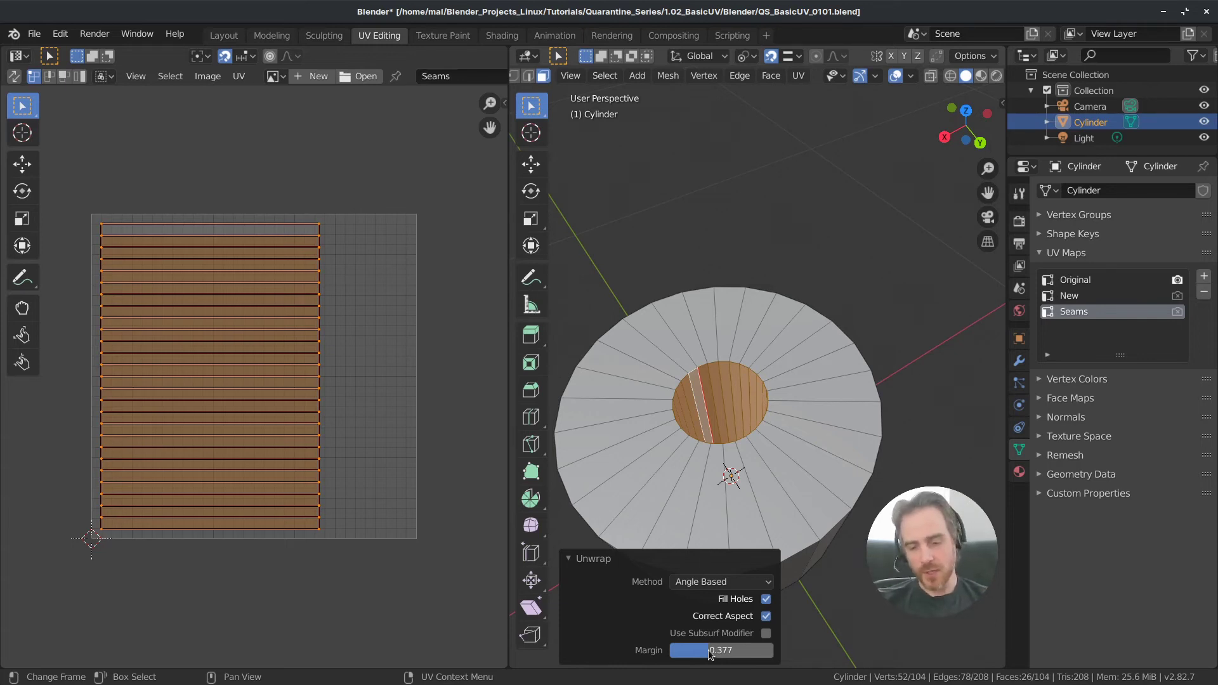
pyautogui.click(710, 654)
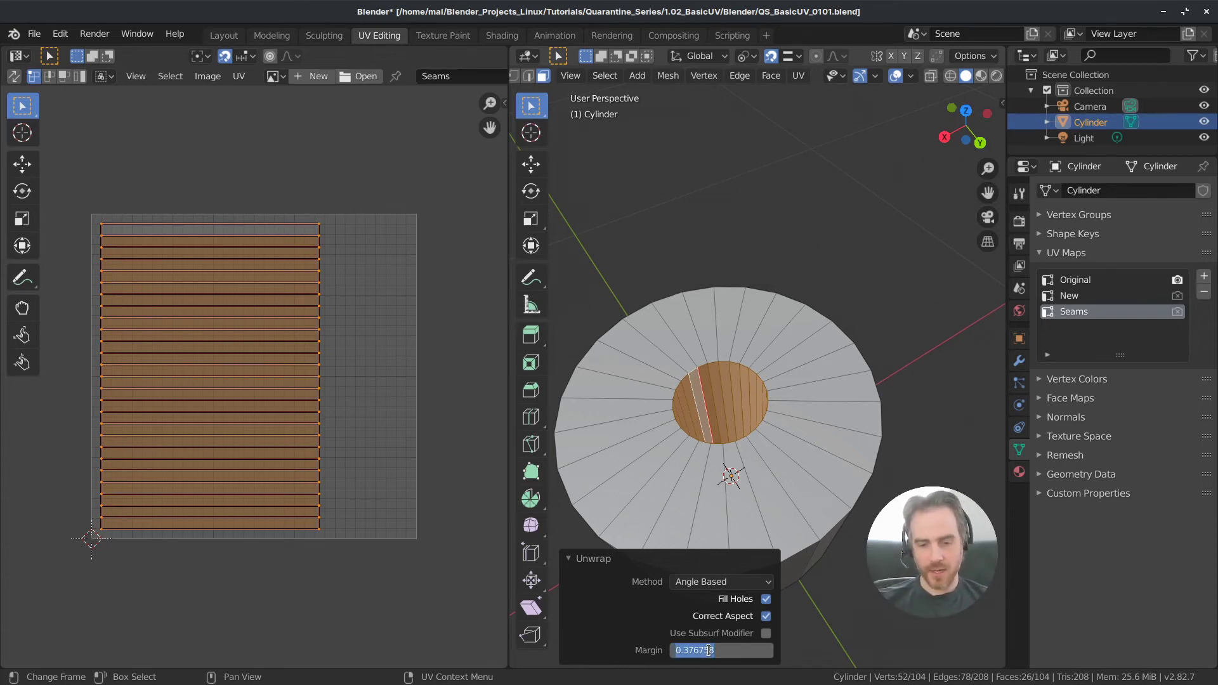
pyautogui.press('BackSpace')
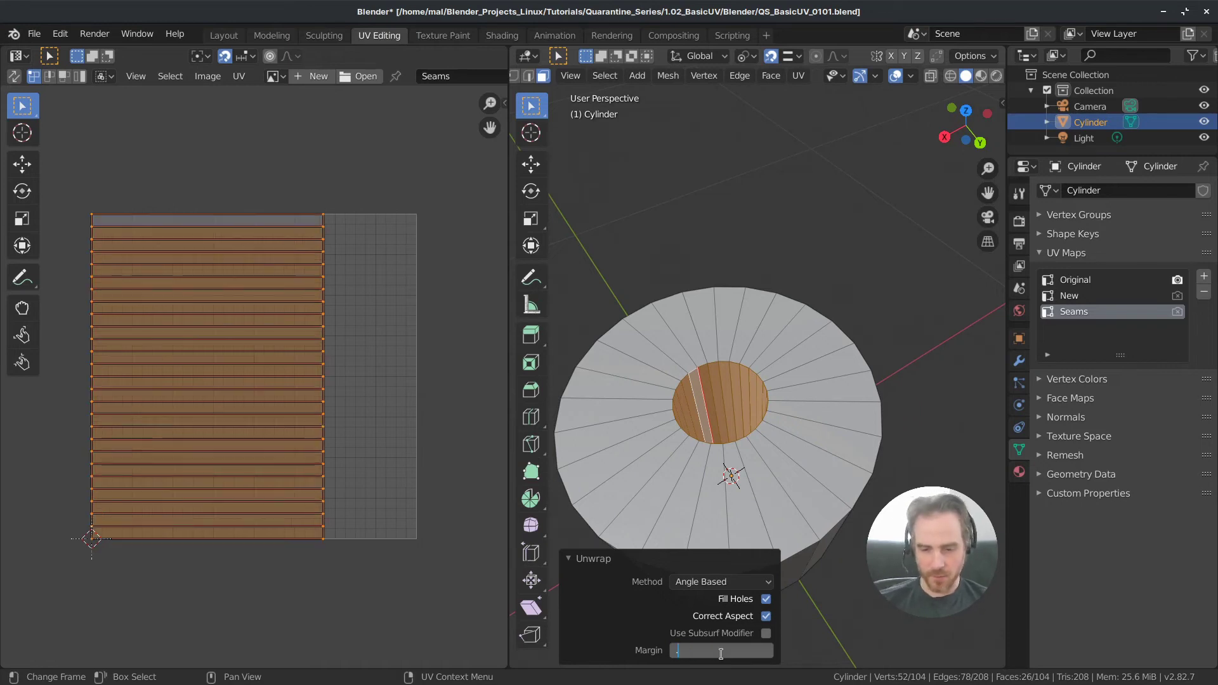
pyautogui.press('Return')
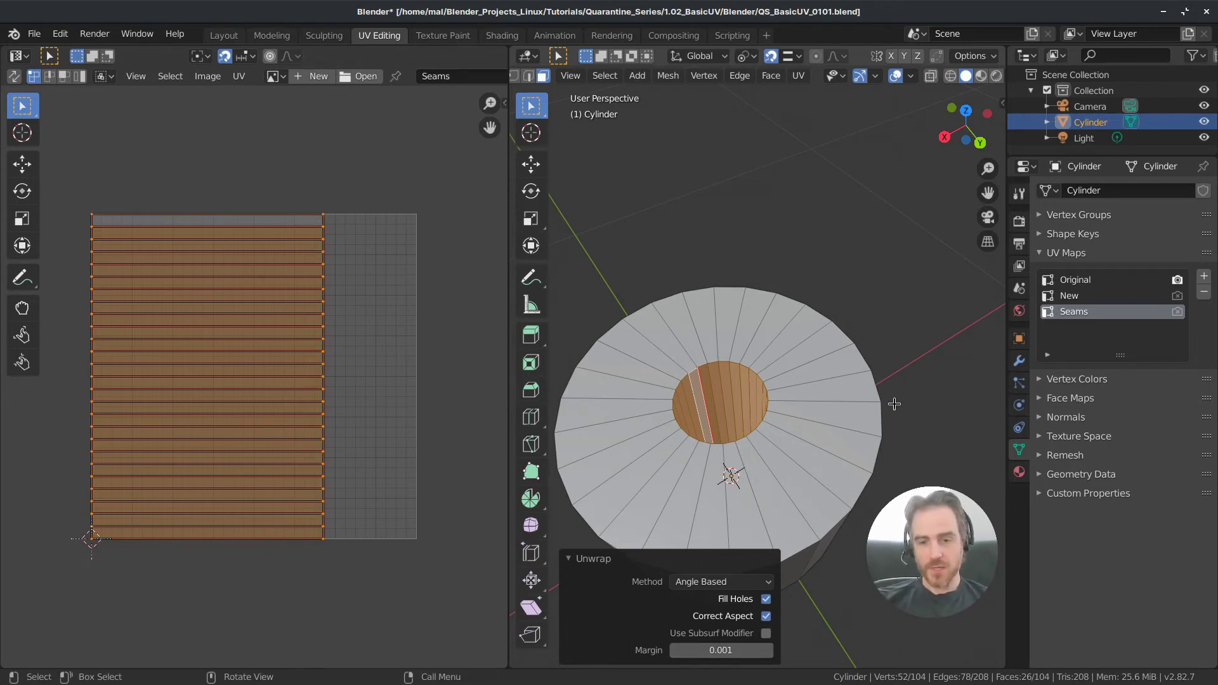
# - Select all faces to show the full Seams layout, comparing it with the New map
pyautogui.press('a')
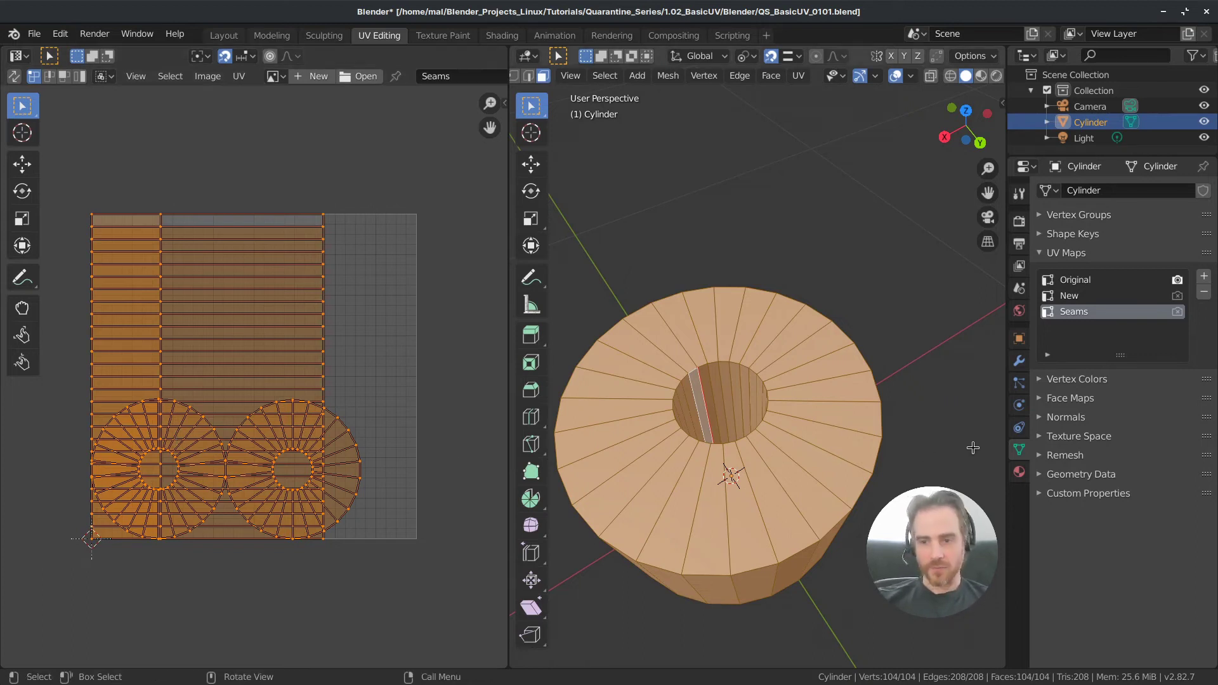
pyautogui.click(1069, 296)
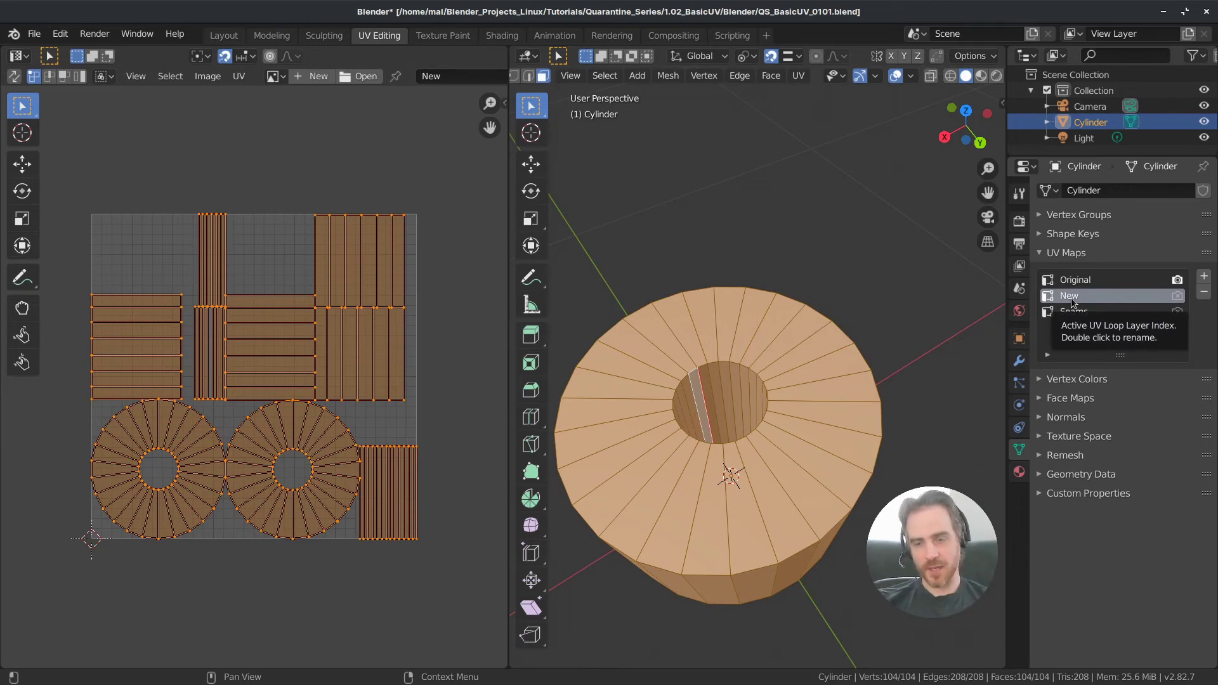
pyautogui.click(1074, 312)
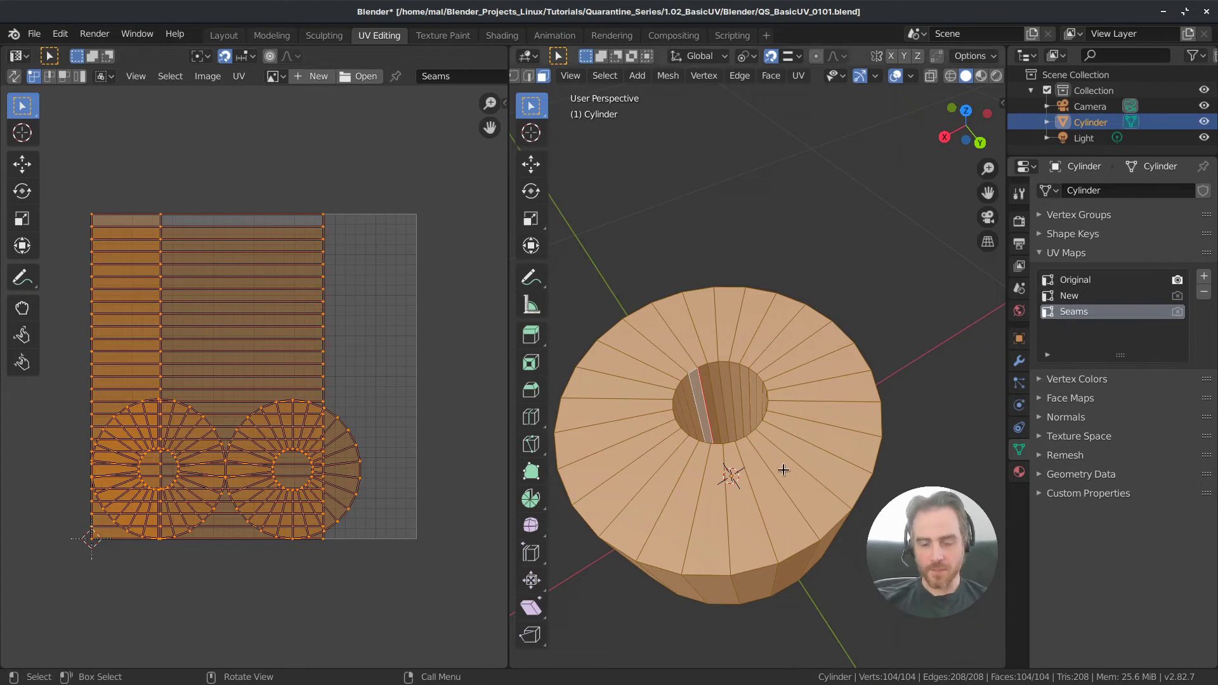
pyautogui.moveTo(804, 498); pyautogui.dragTo(800, 468, button='middle')
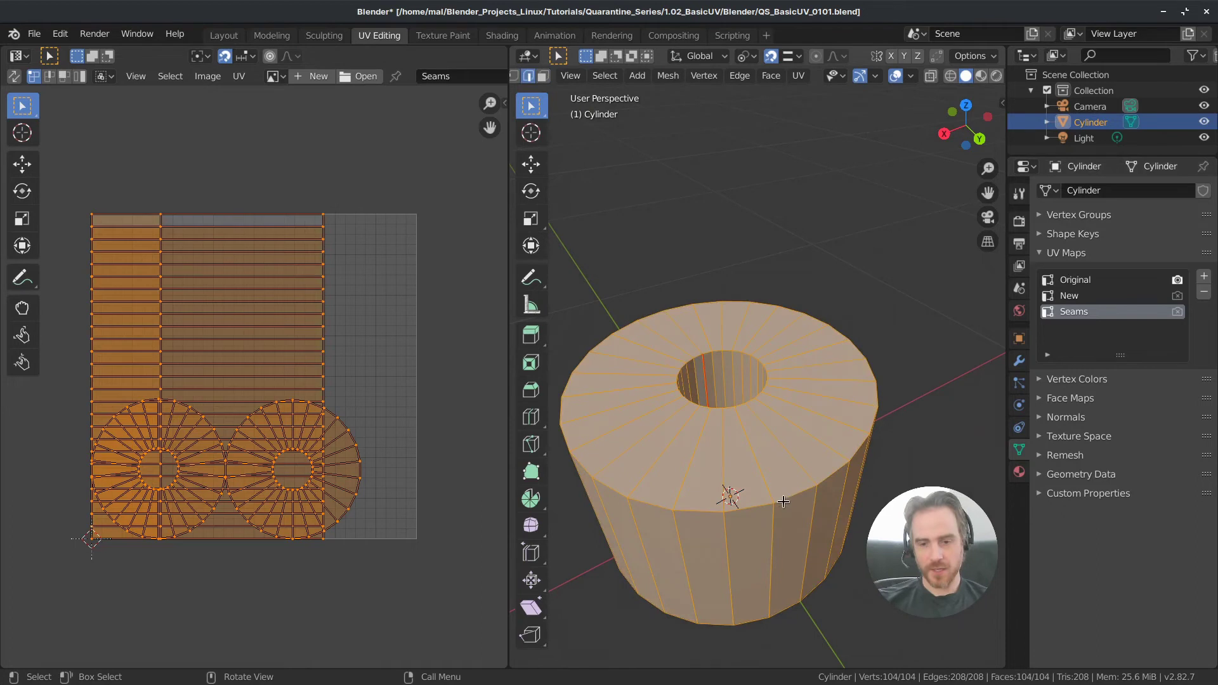
# - Mark the outer top and bottom rim edge loops as seams
pyautogui.press('2')
pyautogui.press('a')
pyautogui.keyDown('alt'); pyautogui.click(793, 493); pyautogui.keyUp('alt')
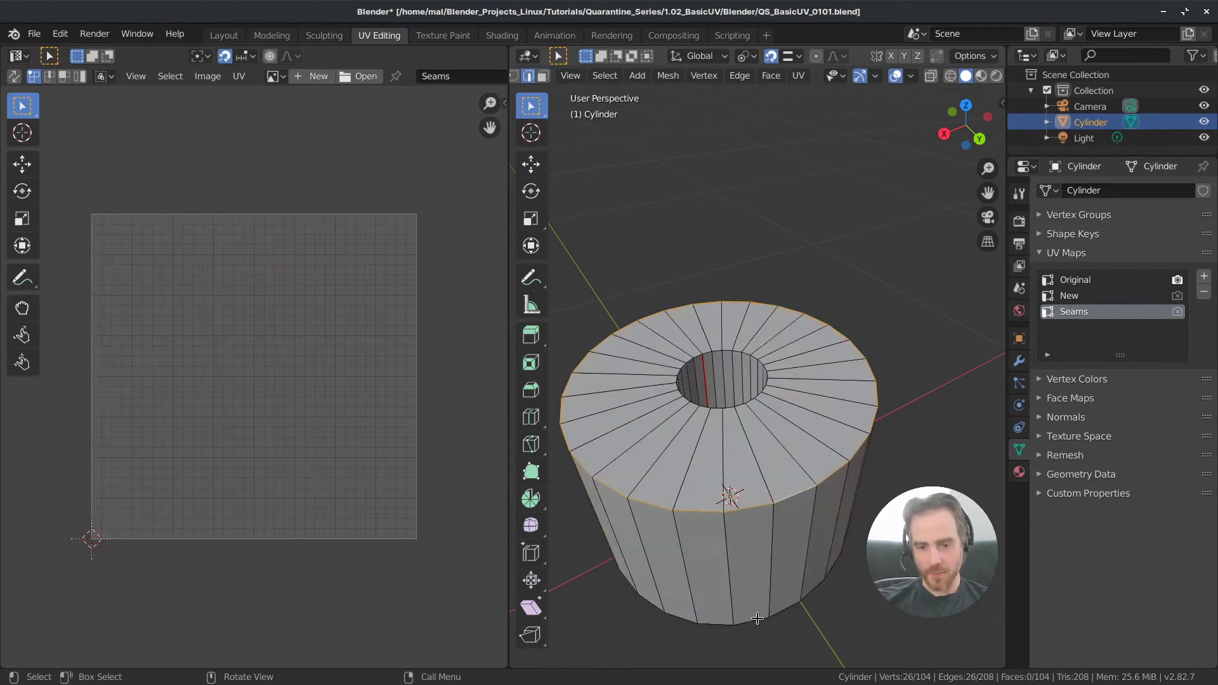
pyautogui.keyDown('alt'); pyautogui.keyDown('shift'); pyautogui.click(755, 619); pyautogui.keyUp('shift'); pyautogui.keyUp('alt')
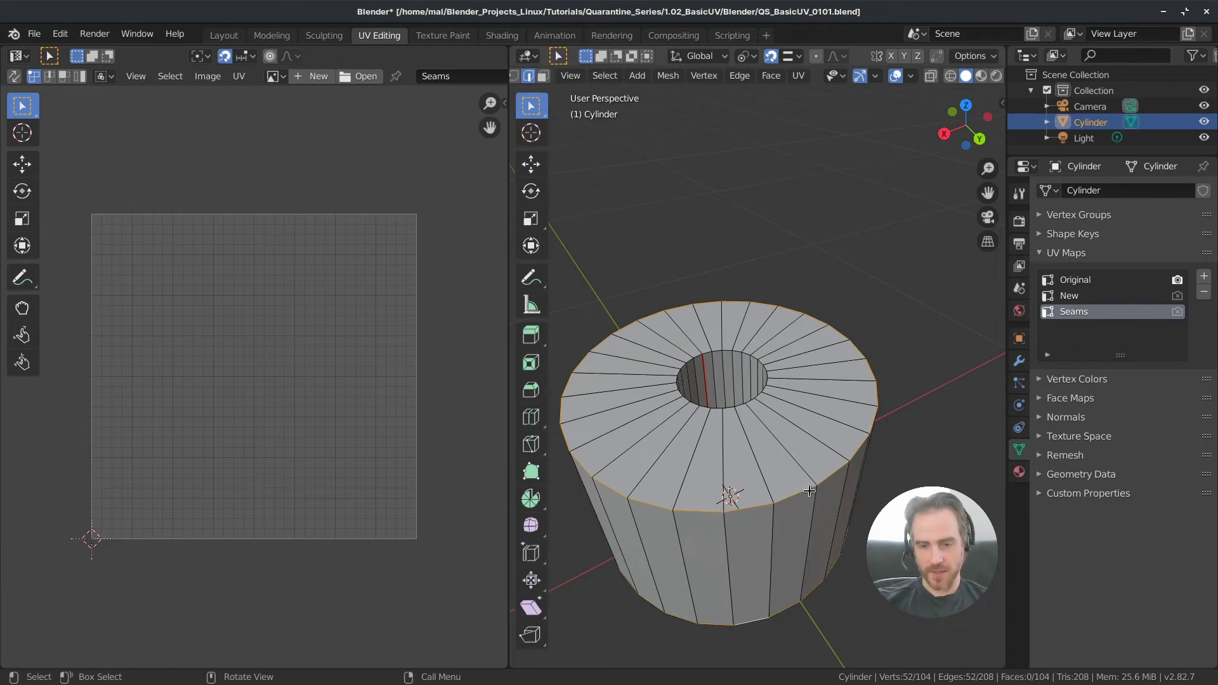
pyautogui.rightClick(763, 415)
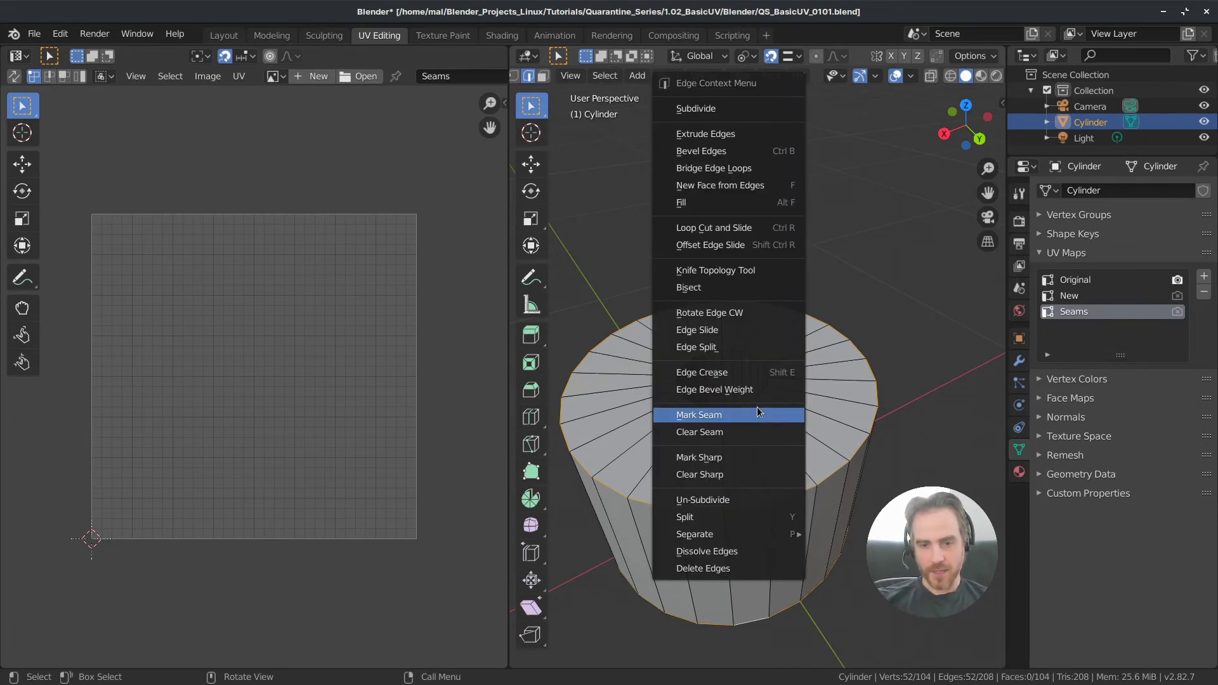
pyautogui.click(759, 412)
pyautogui.moveTo(808, 452); pyautogui.dragTo(757, 342, button='middle')
pyautogui.hotkey('alt', 'a')
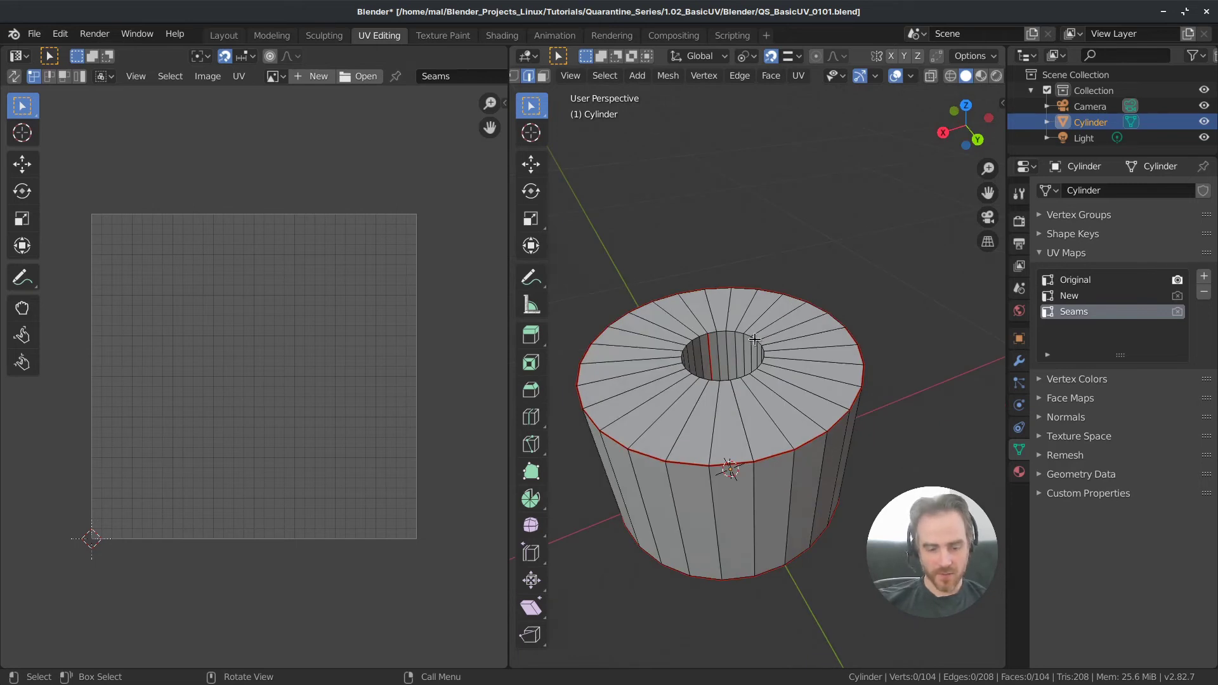
# - Mark the hole's top and bottom rim loops as seams, then select the whole mesh
pyautogui.keyDown('alt'); pyautogui.click(754, 339); pyautogui.keyUp('alt')
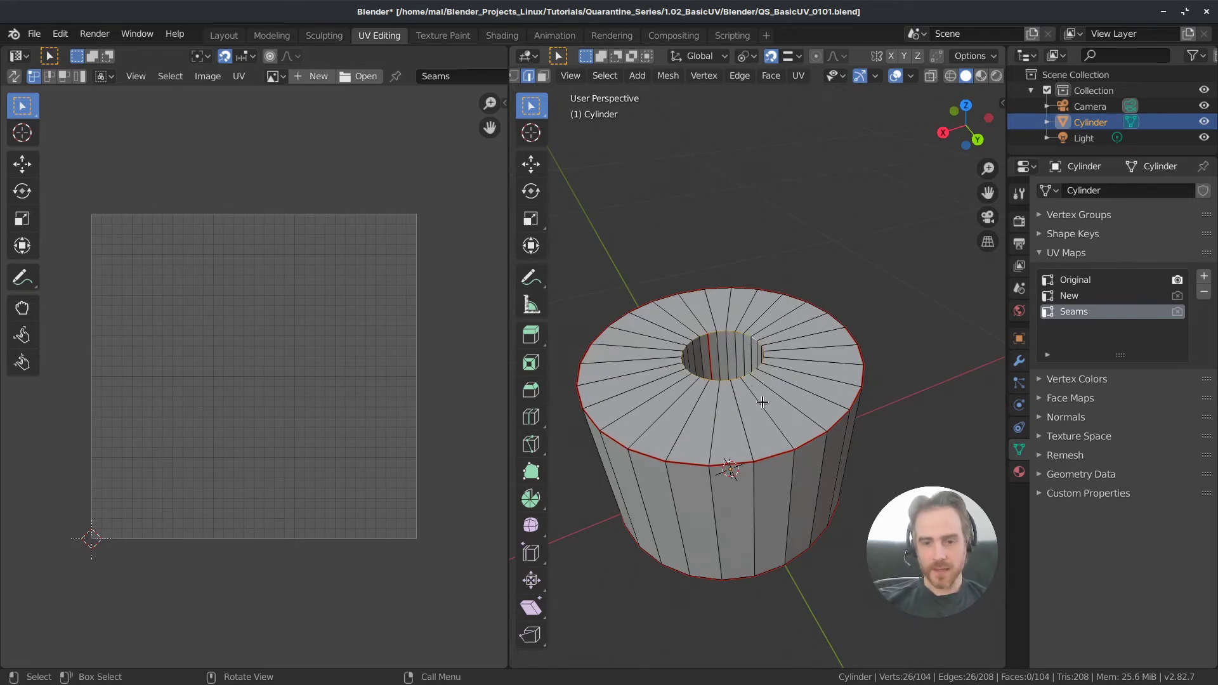
pyautogui.moveTo(769, 403); pyautogui.dragTo(756, 464, button='middle')
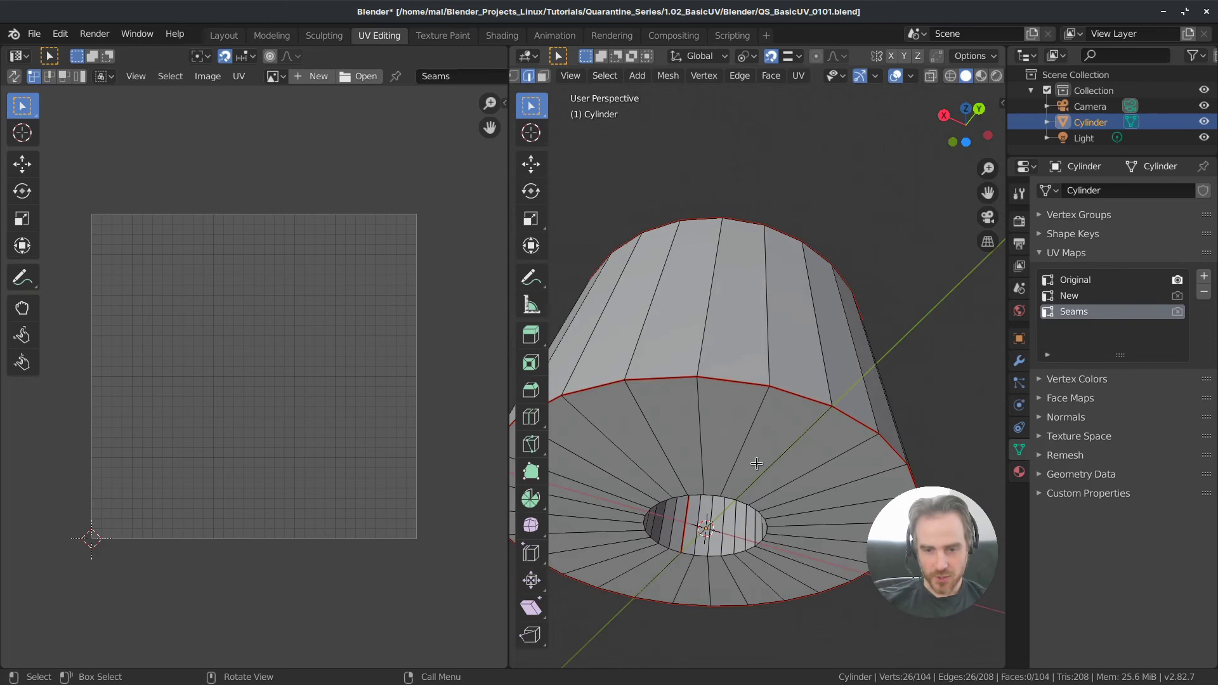
pyautogui.keyDown('alt'); pyautogui.keyDown('shift'); pyautogui.click(727, 495); pyautogui.keyUp('shift'); pyautogui.keyUp('alt')
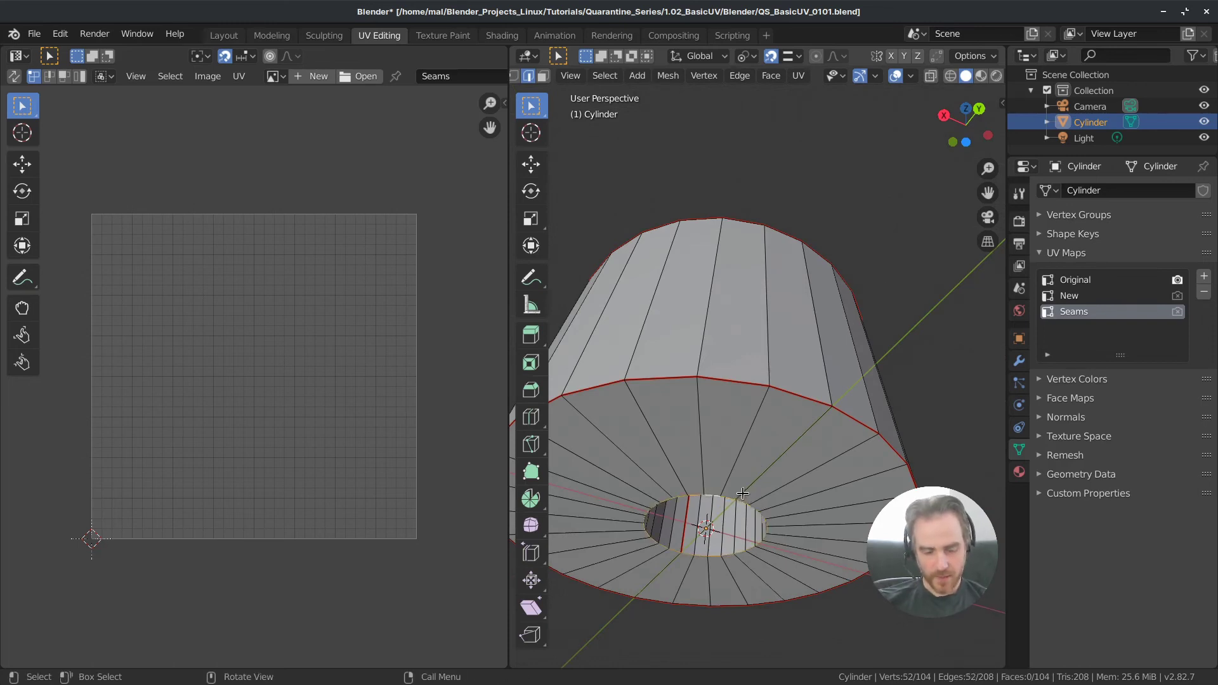
pyautogui.hotkey('ctrl', 'e')
pyautogui.click(741, 492)
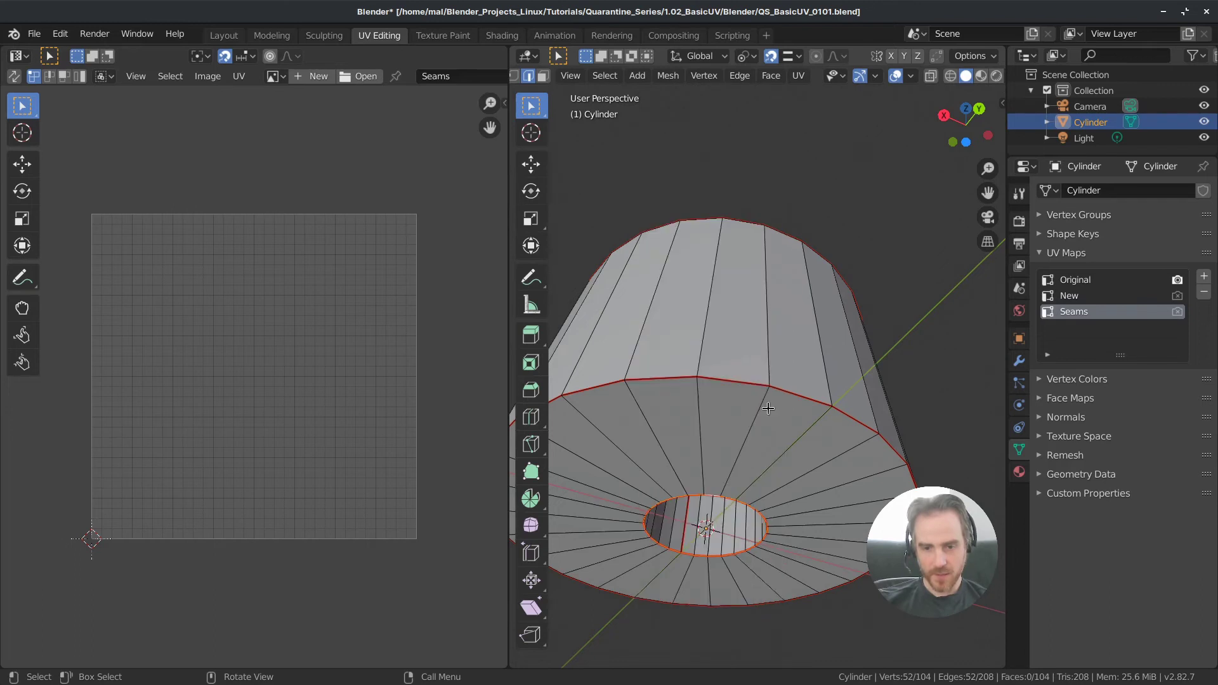
pyautogui.moveTo(768, 407); pyautogui.dragTo(781, 378, button='middle')
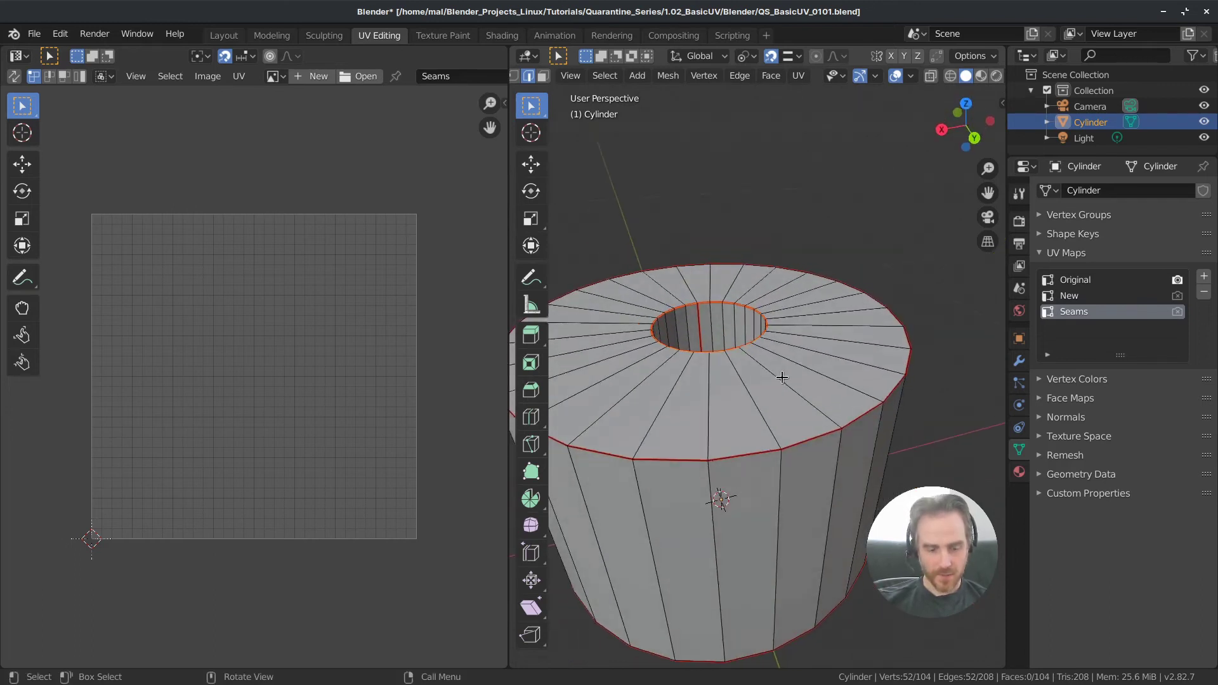
pyautogui.hotkey('alt', 'a')
pyautogui.scroll(-4, 781, 381)
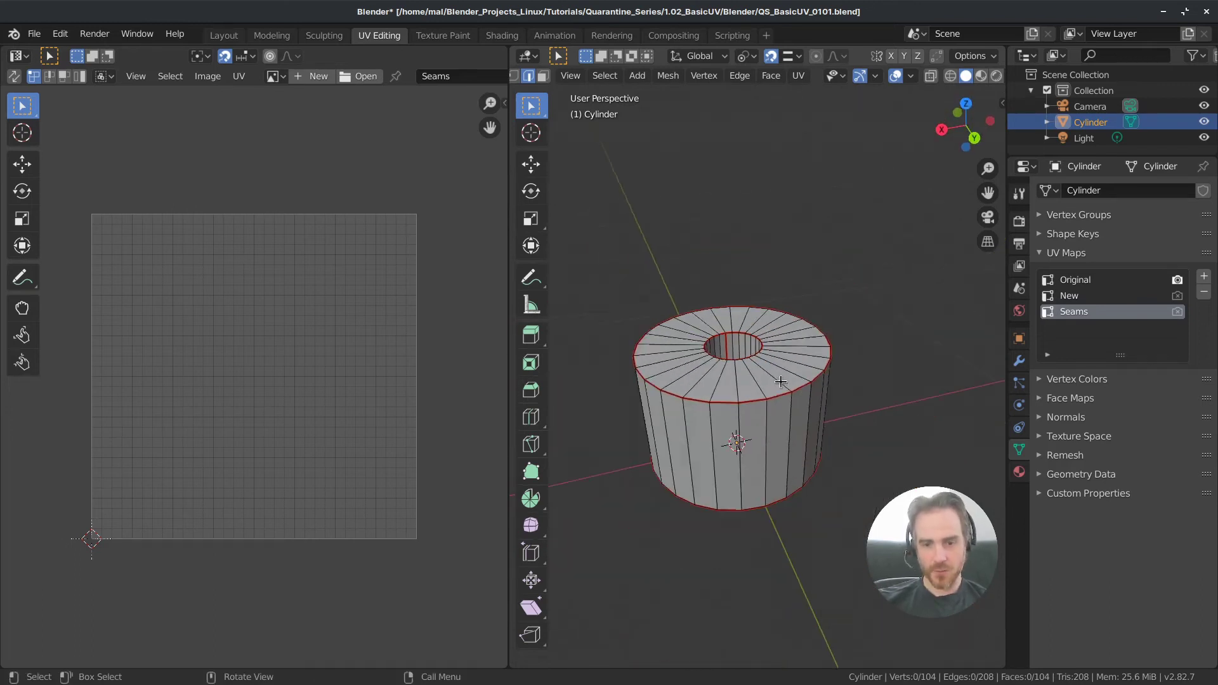
pyautogui.scroll(2, 781, 381)
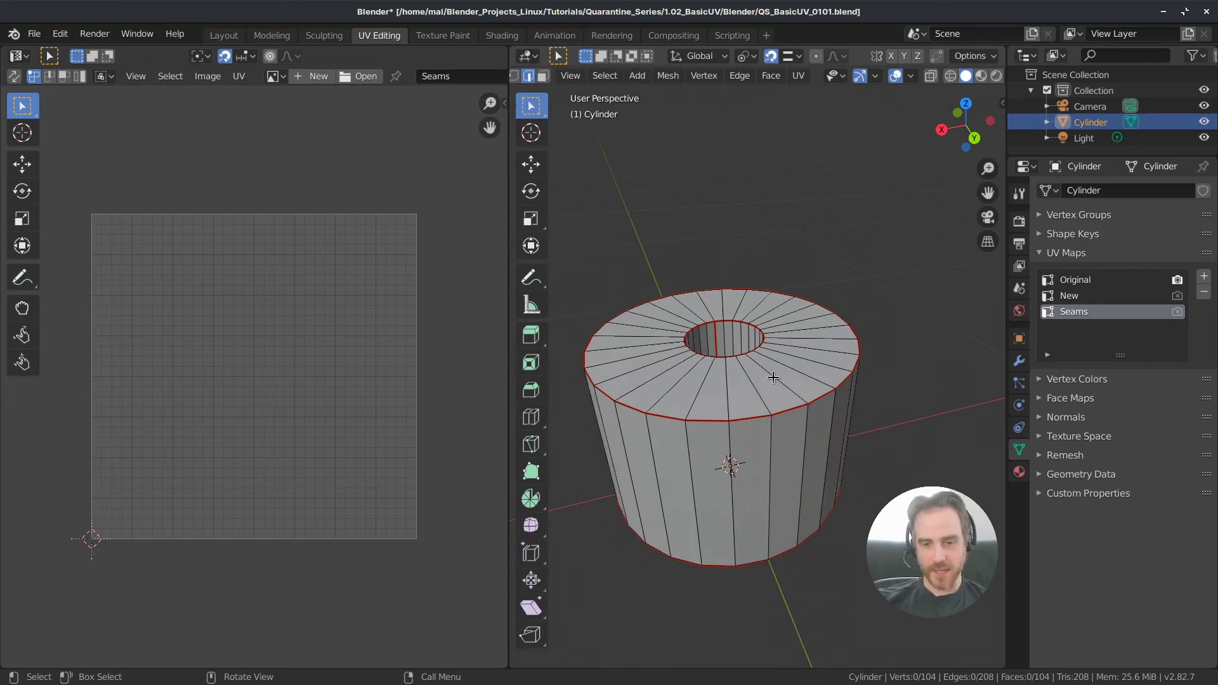
pyautogui.press('a')
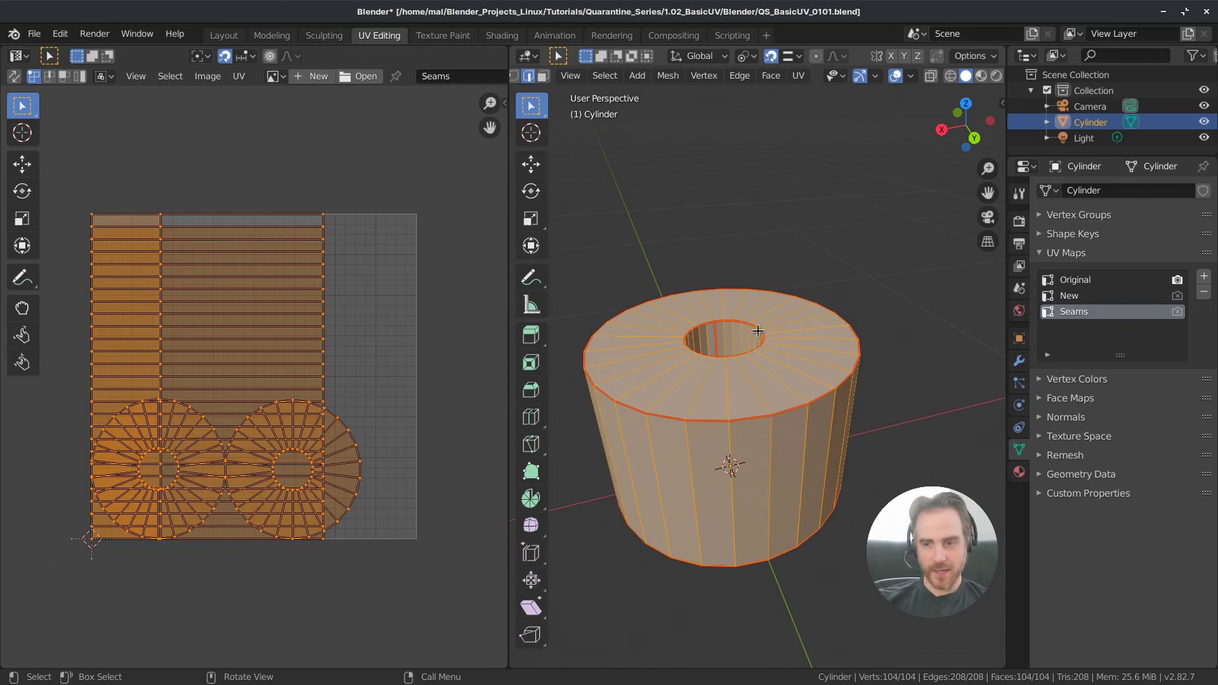
pyautogui.click(1205, 281)
# - Rename the new fourth UV map to 'Seams2'
pyautogui.doubleClick(1079, 328)
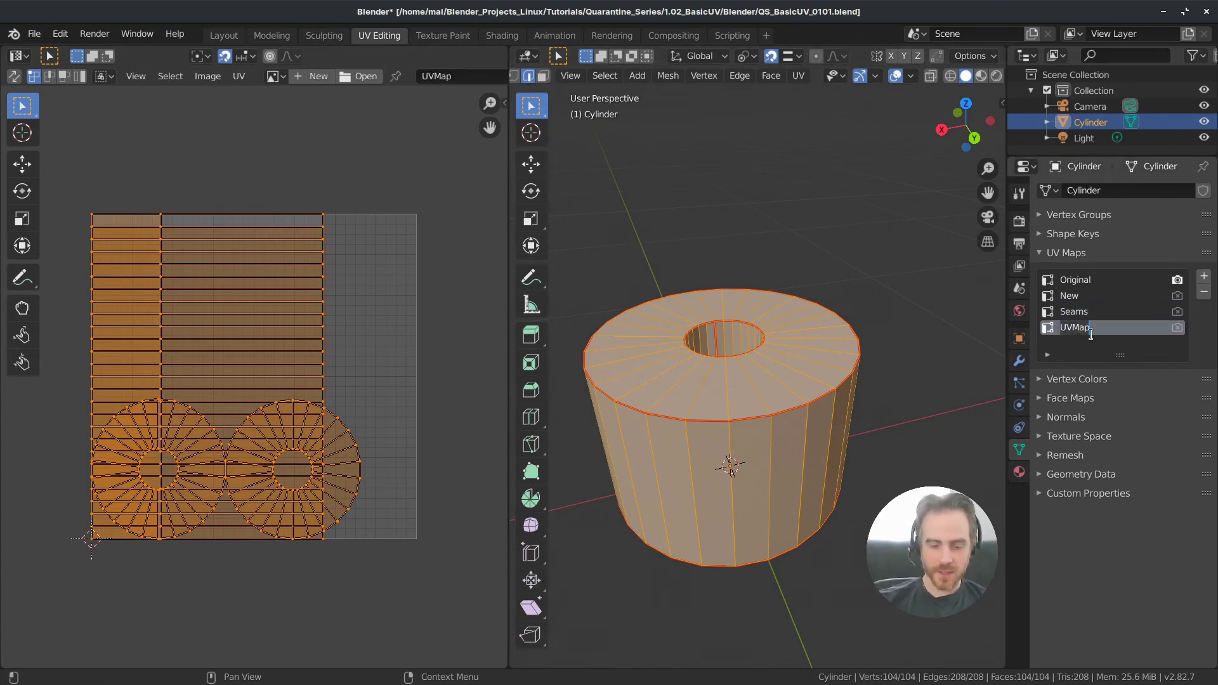
pyautogui.write('Seam')
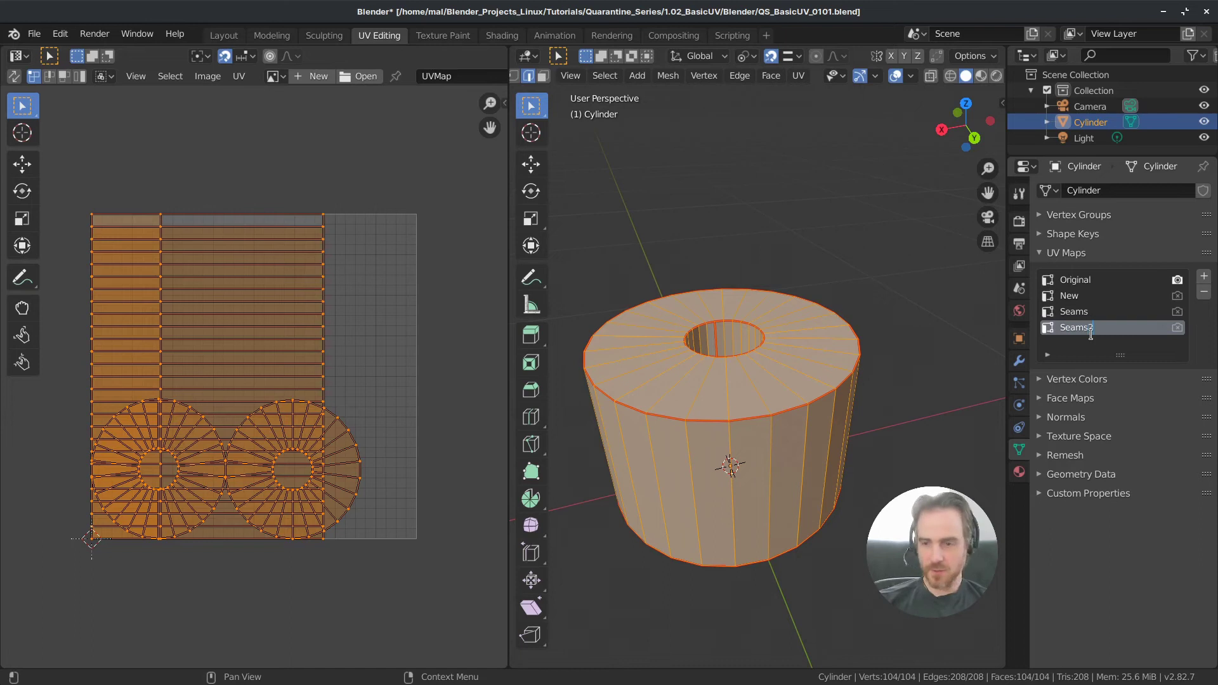
pyautogui.write('s2')
pyautogui.press('Return')
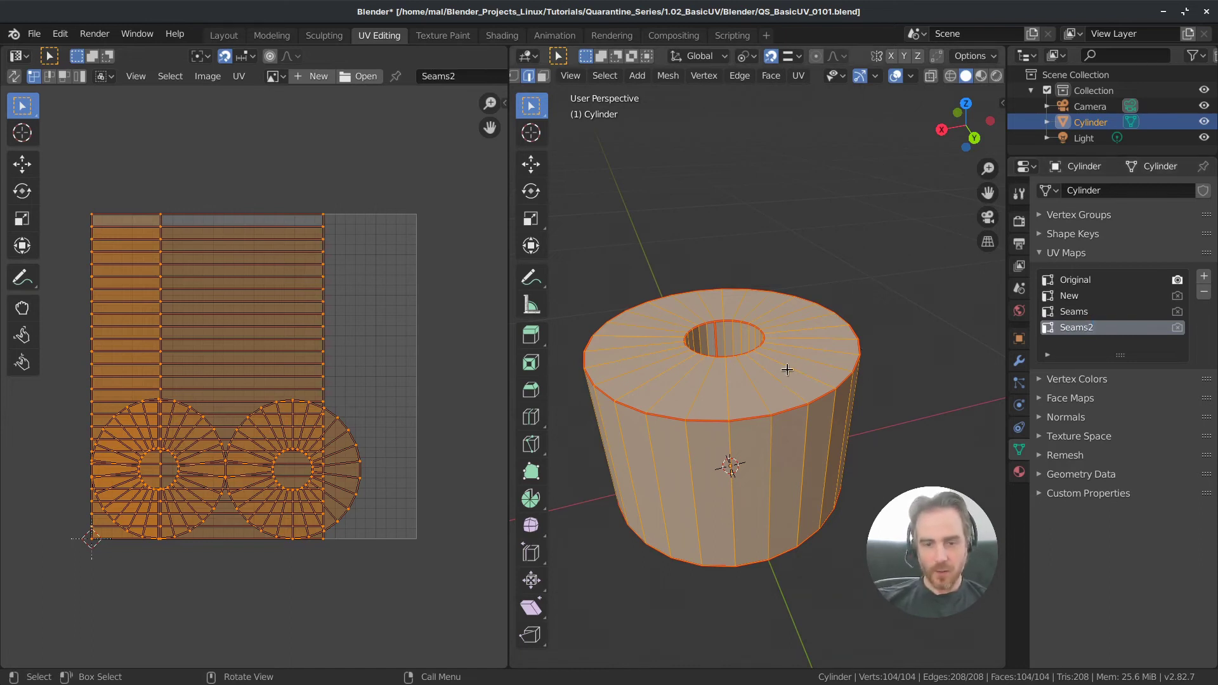
# - Unwrap the whole cylinder into Seams2, then view the Seams map for comparison
pyautogui.press('u')
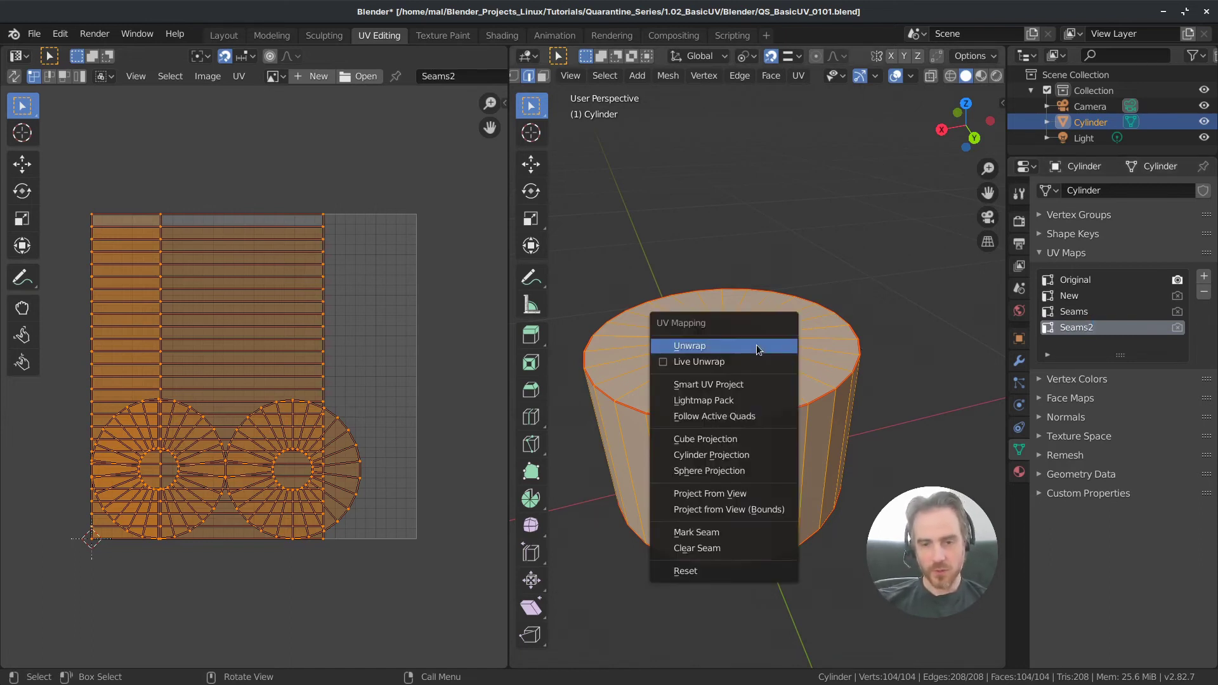
pyautogui.click(753, 346)
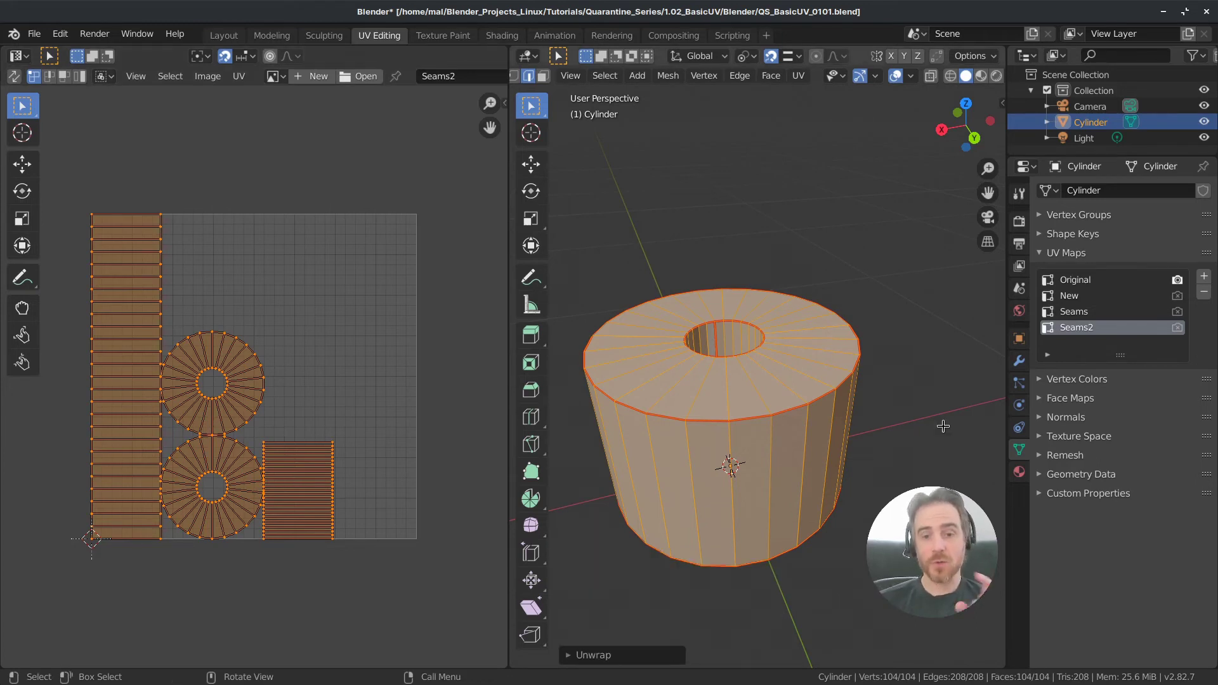
pyautogui.click(1079, 312)
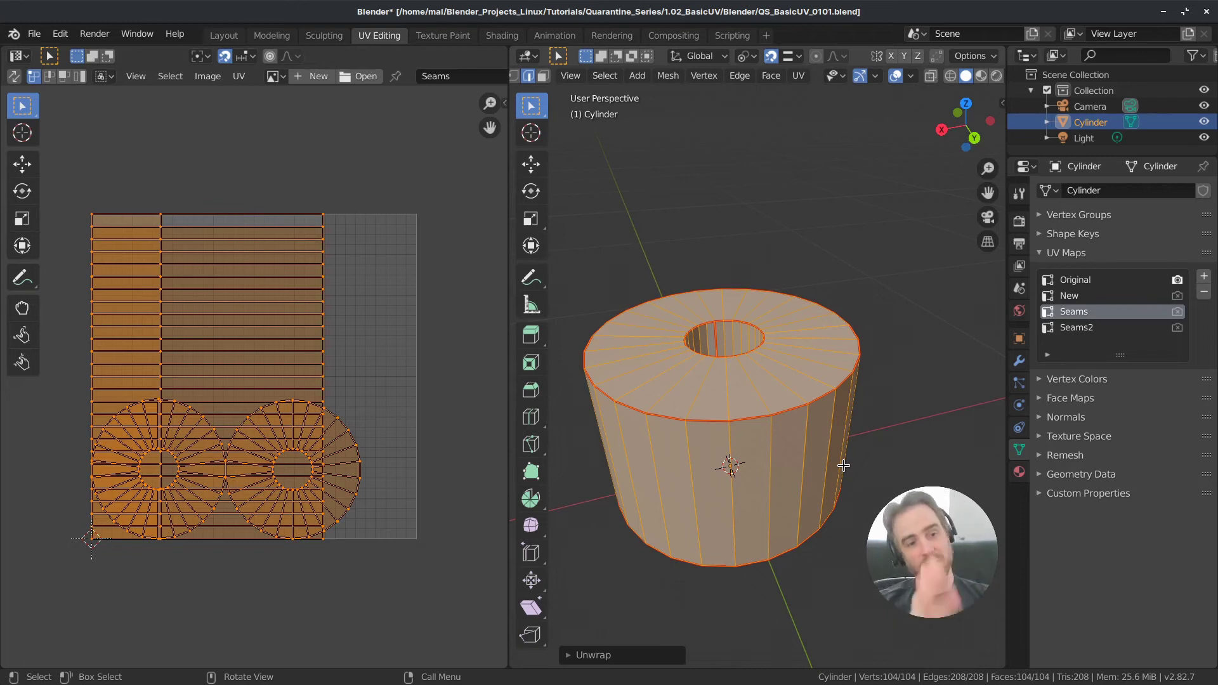
# - Compare the Seams2, New, Seams and Original UV map layouts
pyautogui.click(1095, 328)
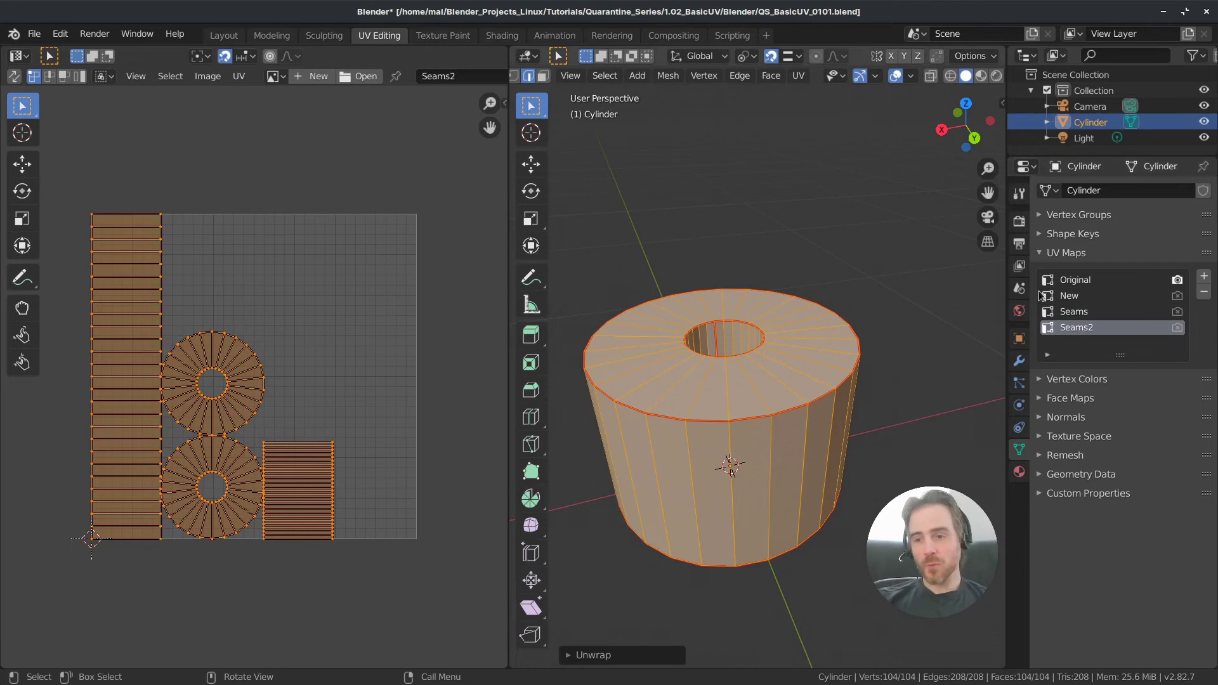
pyautogui.click(1071, 297)
pyautogui.click(1074, 312)
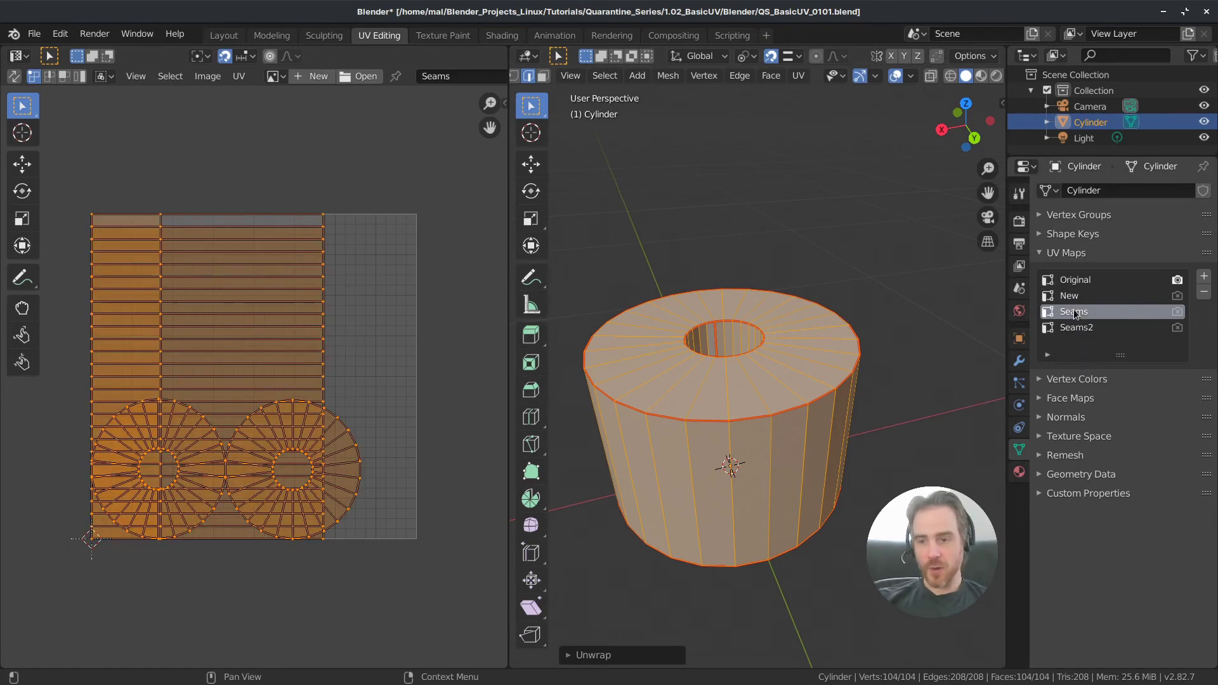
pyautogui.click(1076, 296)
pyautogui.click(1079, 280)
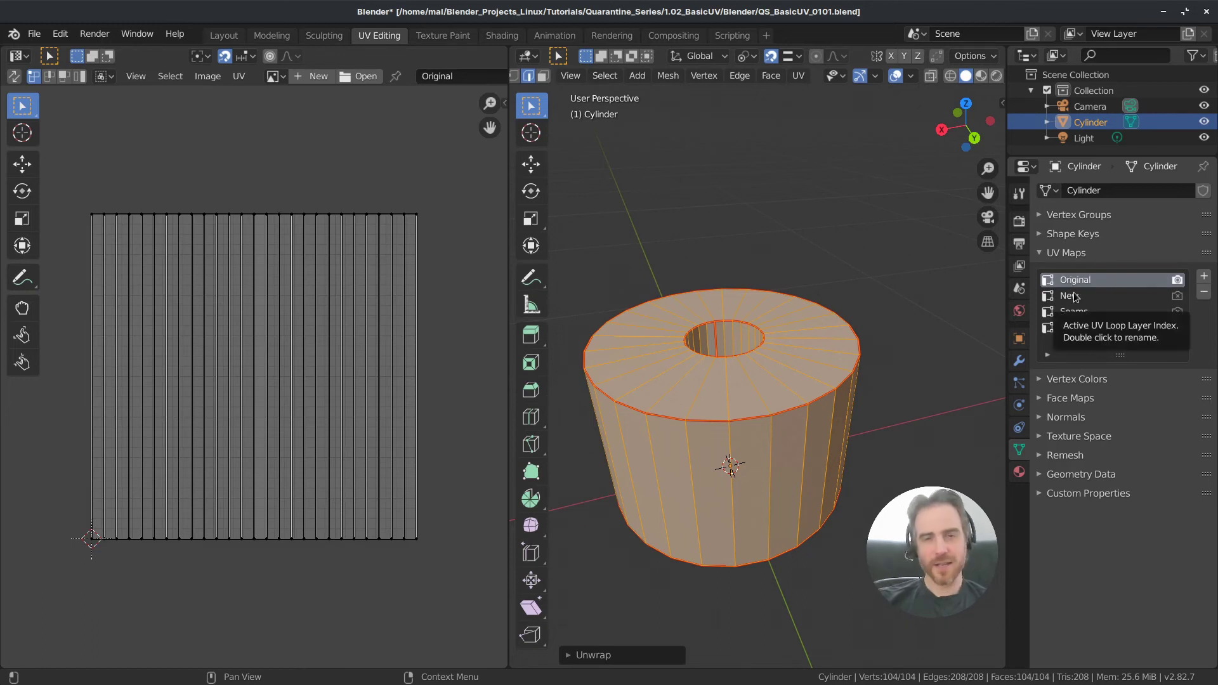
pyautogui.click(1077, 297)
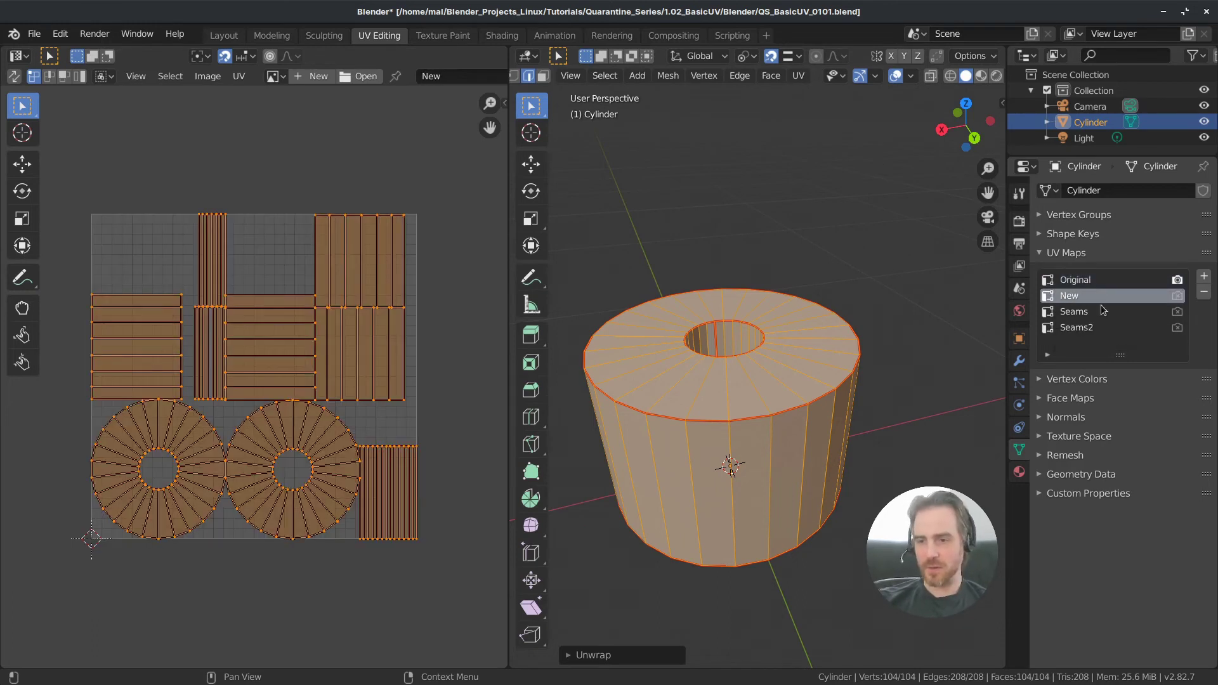
# - Delete the Seams and New UV maps and make Seams2 active
pyautogui.click(1105, 312)
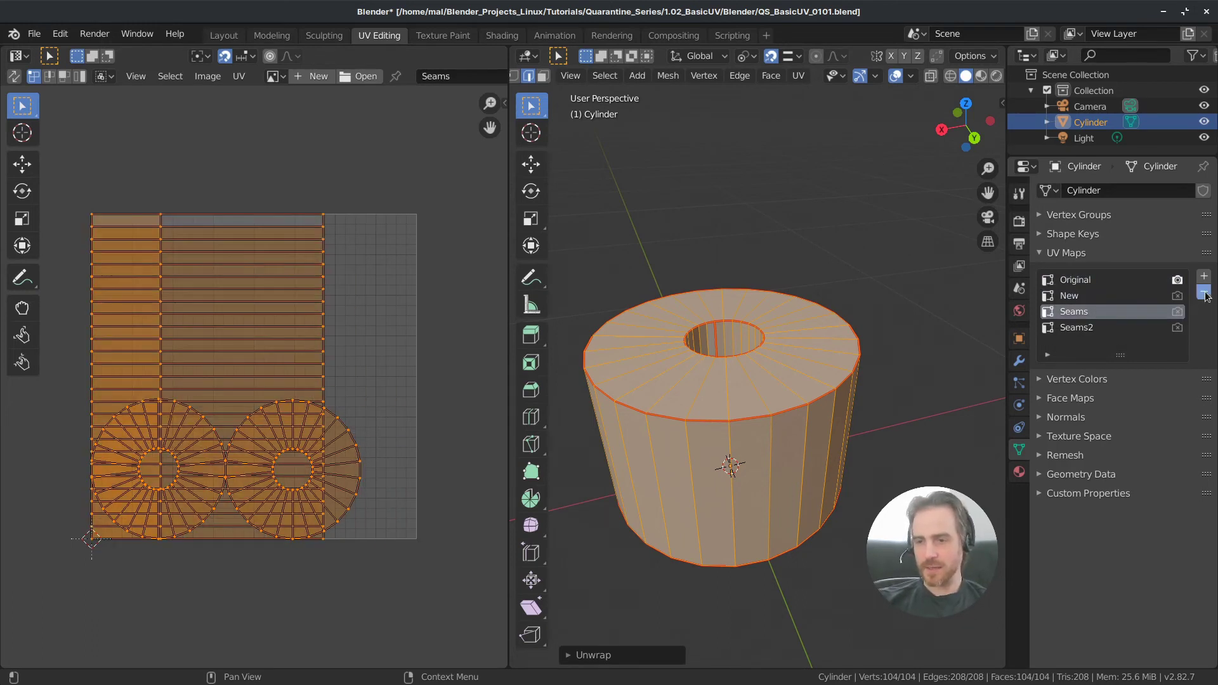
pyautogui.click(1204, 294)
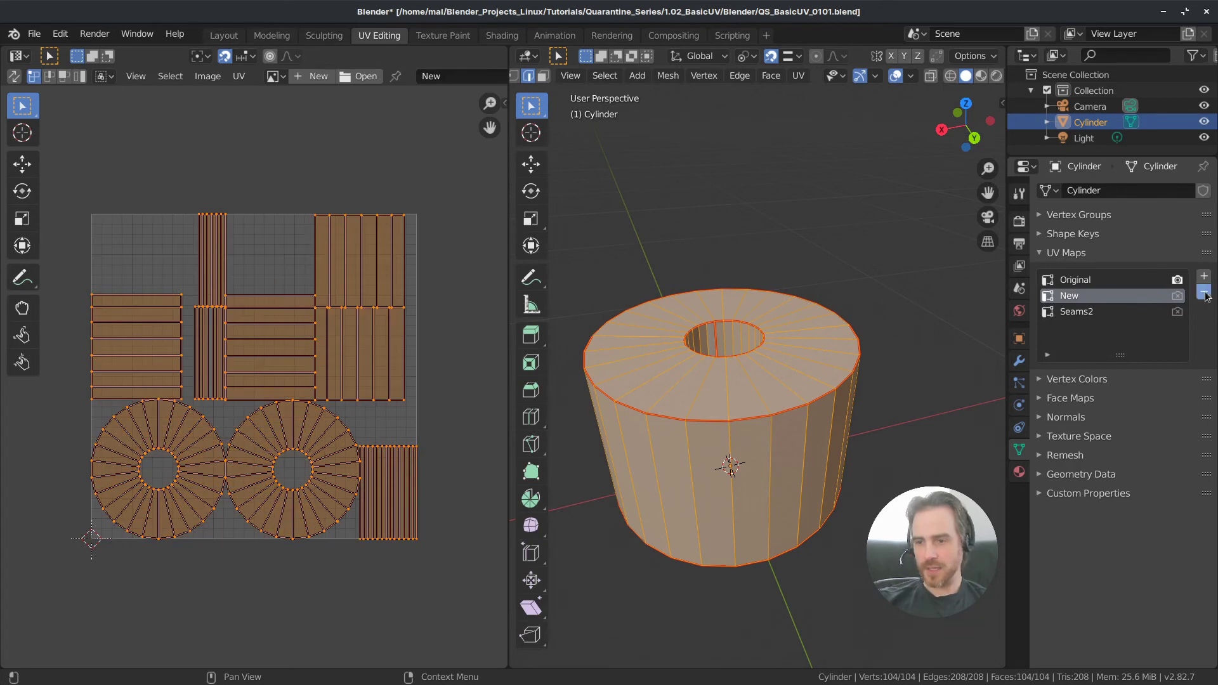
pyautogui.click(1204, 294)
pyautogui.click(1077, 295)
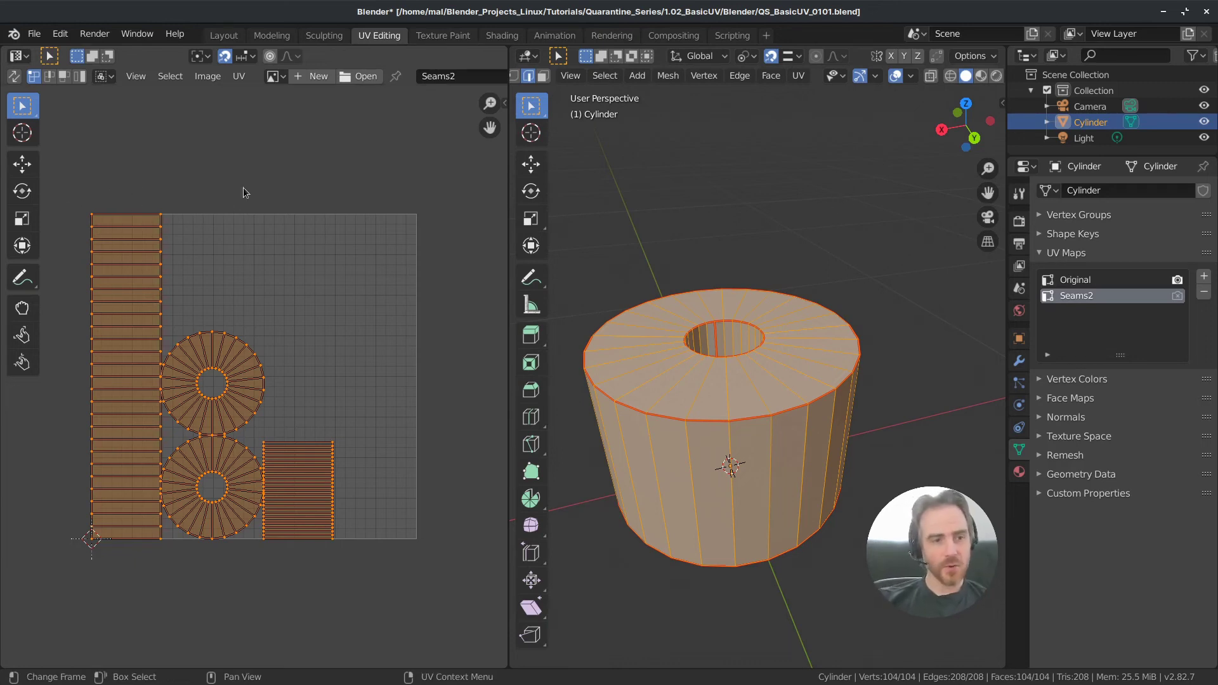
# - Enable UV Sync Selection, clear the selection and switch to vertex select mode
pyautogui.hotkey('alt', 'a')
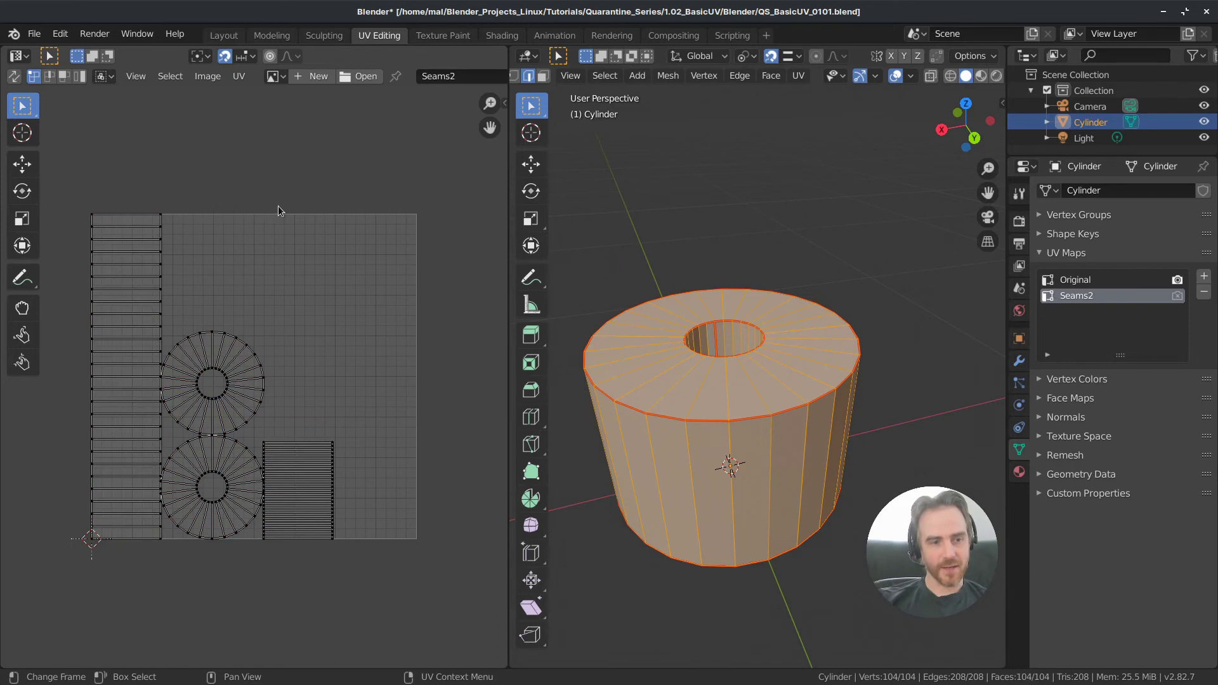
pyautogui.click(14, 77)
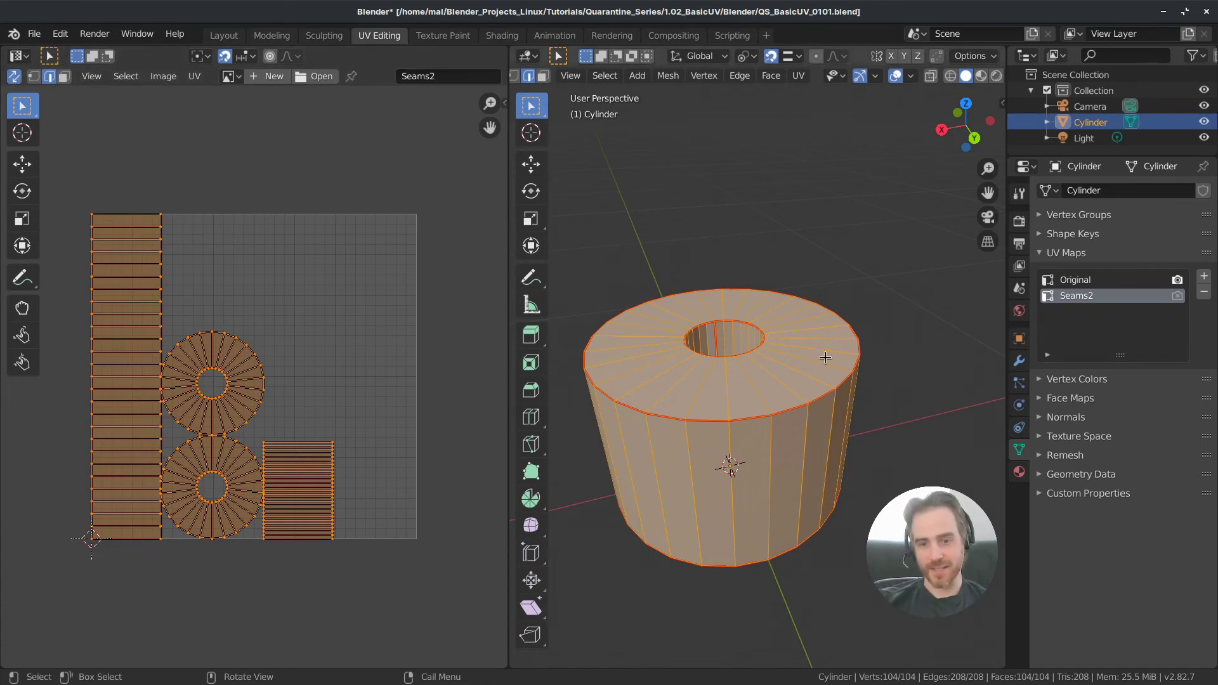
pyautogui.hotkey('alt', 'a')
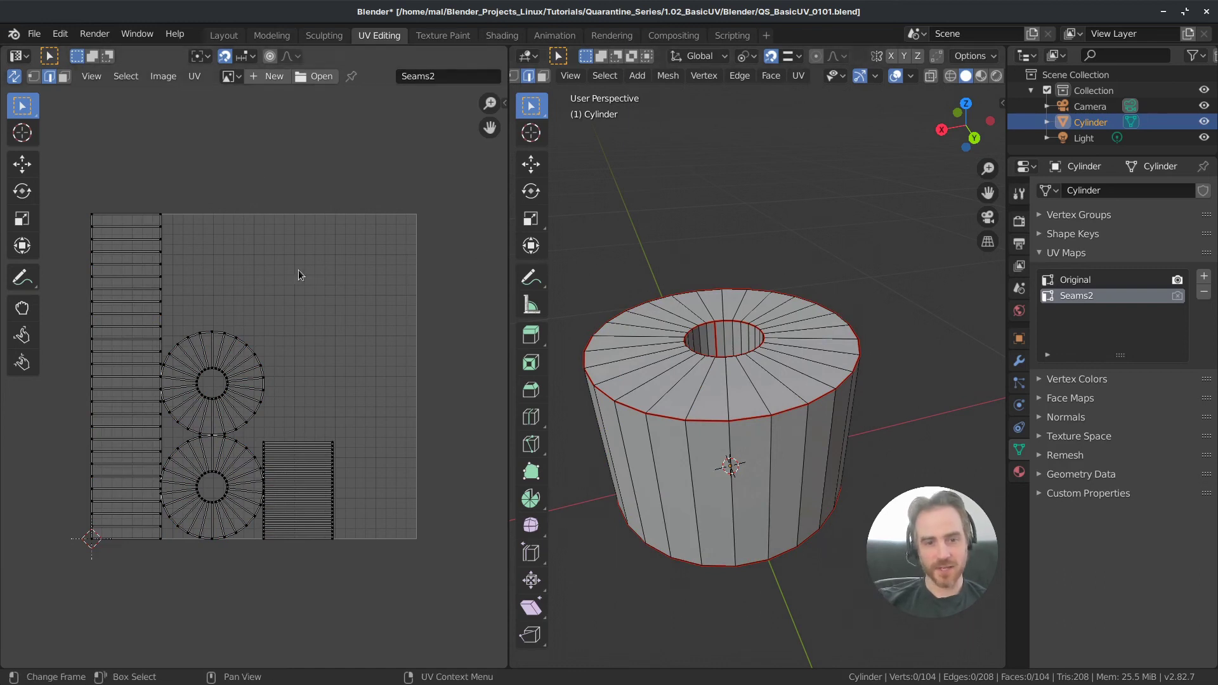
pyautogui.click(33, 77)
# - Box-select vertices along the right edge of the outer-wall strip in the UV editor
pyautogui.moveTo(73, 190); pyautogui.dragTo(110, 295)
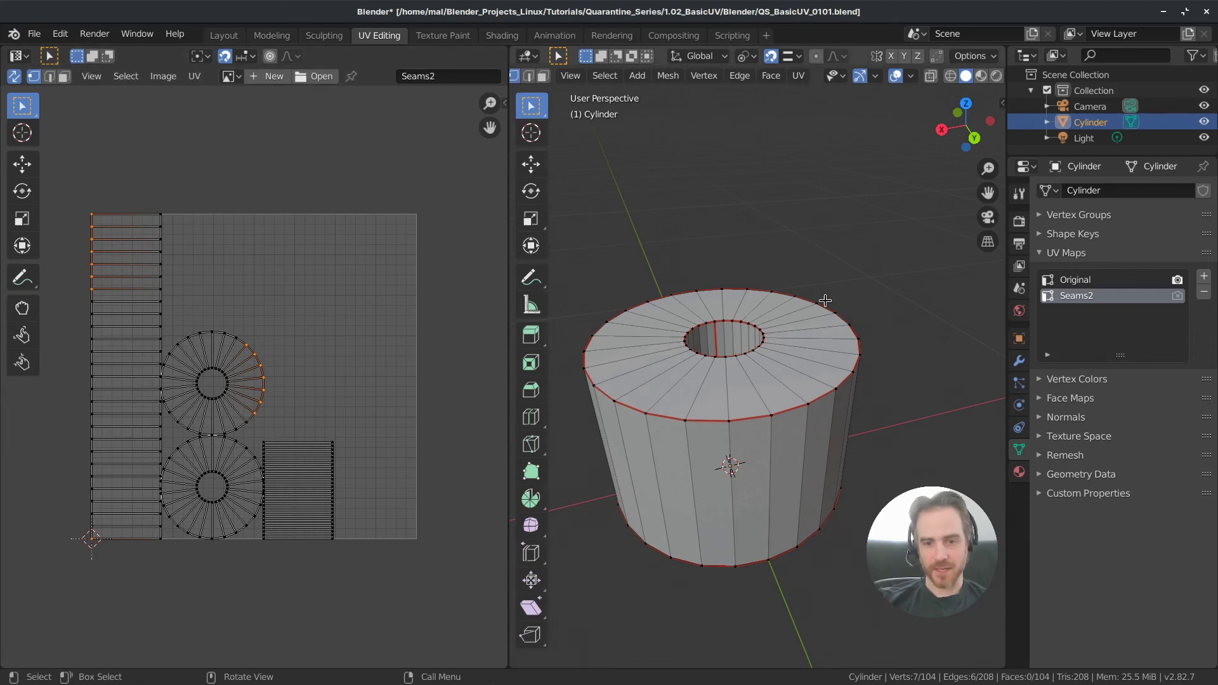
pyautogui.moveTo(852, 403); pyautogui.dragTo(631, 388, button='middle')
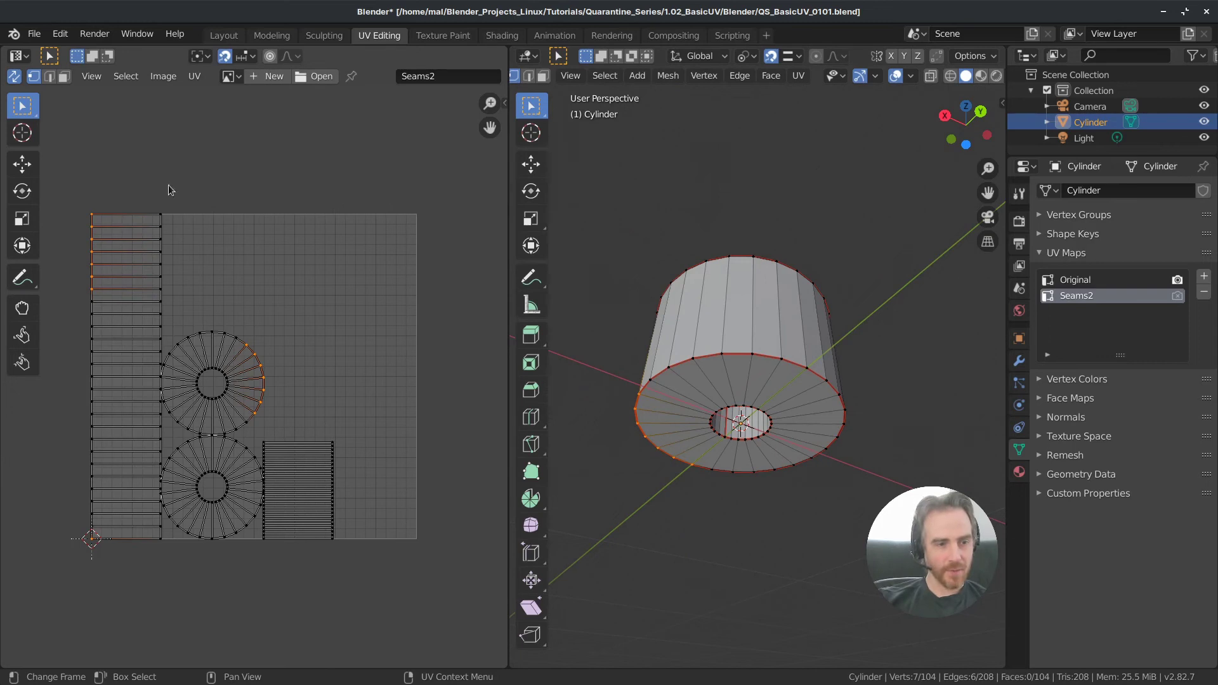
pyautogui.moveTo(771, 290); pyautogui.dragTo(761, 438, button='middle')
pyautogui.moveTo(141, 177); pyautogui.dragTo(191, 280)
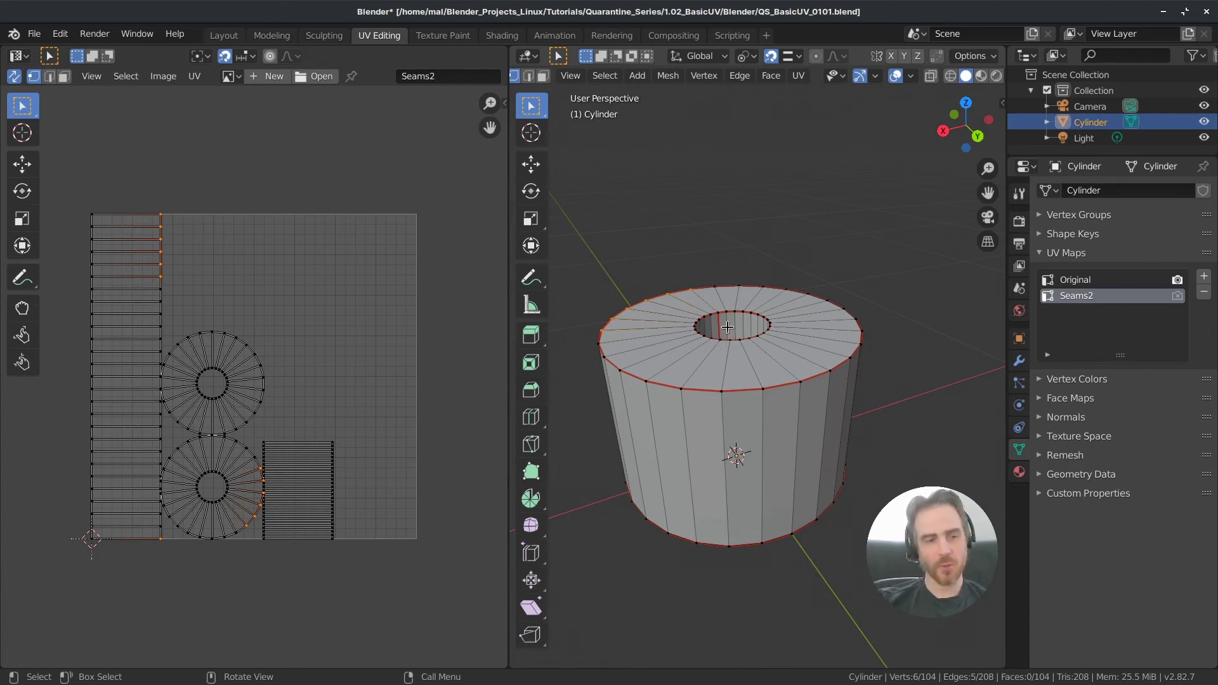
# - Turn off the Seams overlay so the red seam edges no longer show in the 3D view
pyautogui.click(911, 77)
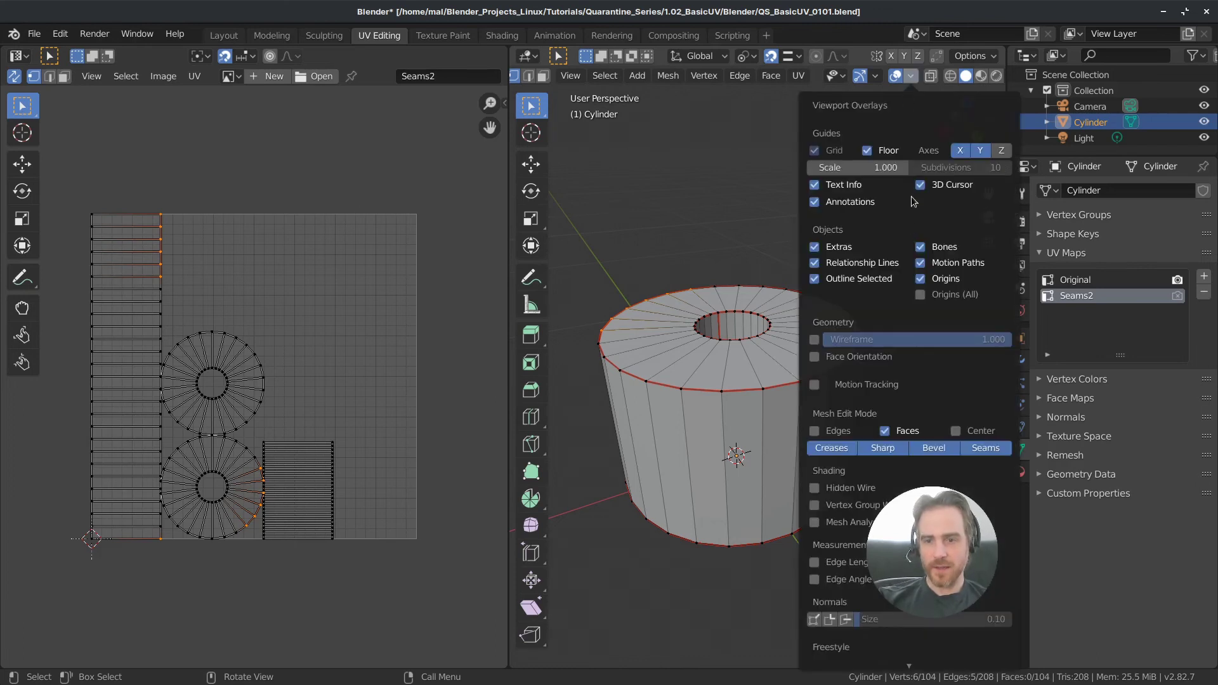
pyautogui.click(988, 450)
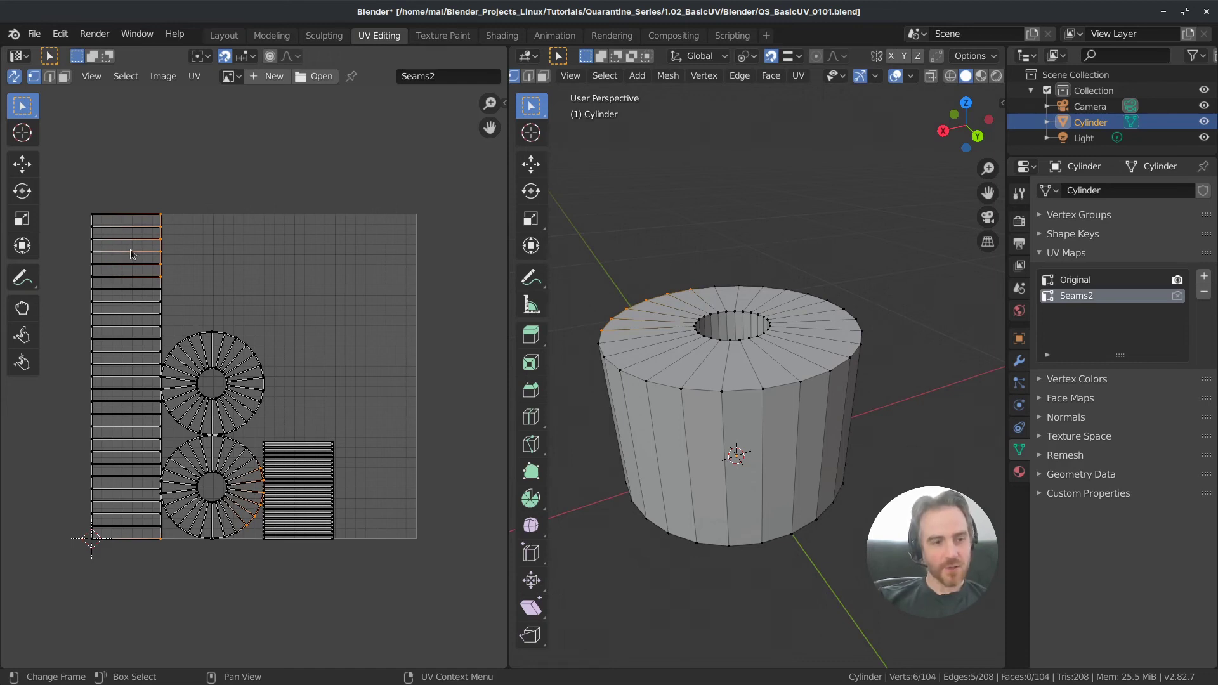
# - Select the outer-wall UV strip island and rotate it 90 degrees
pyautogui.press('l')
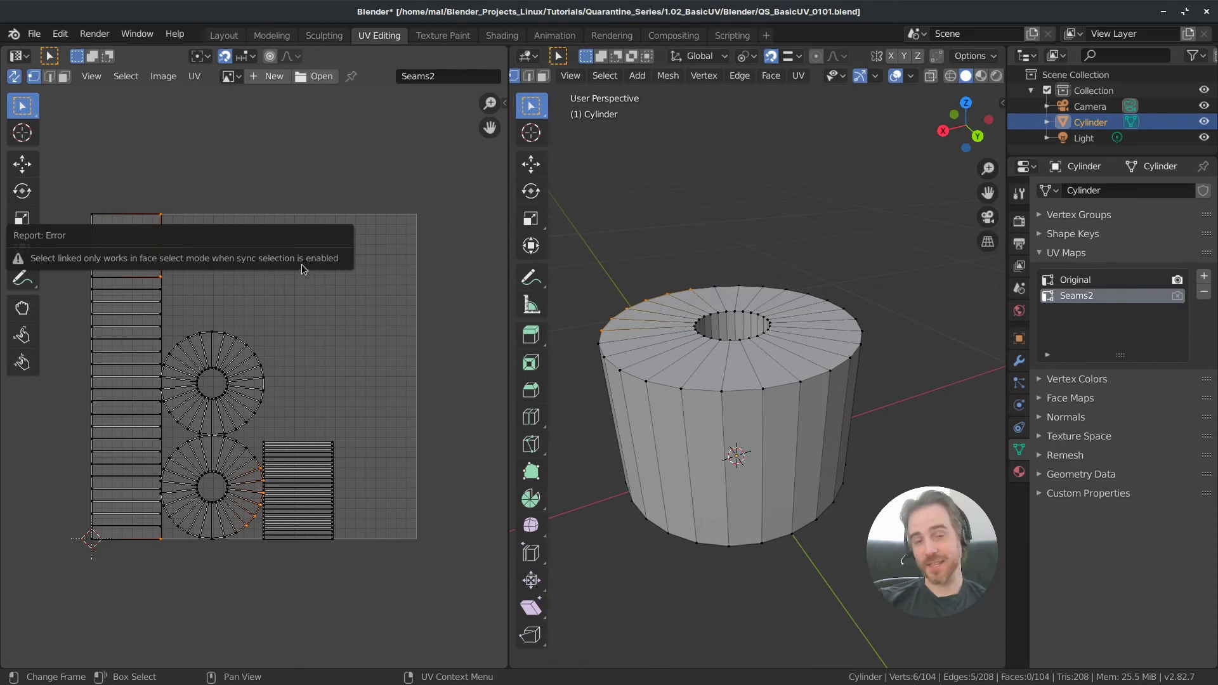
pyautogui.click(64, 77)
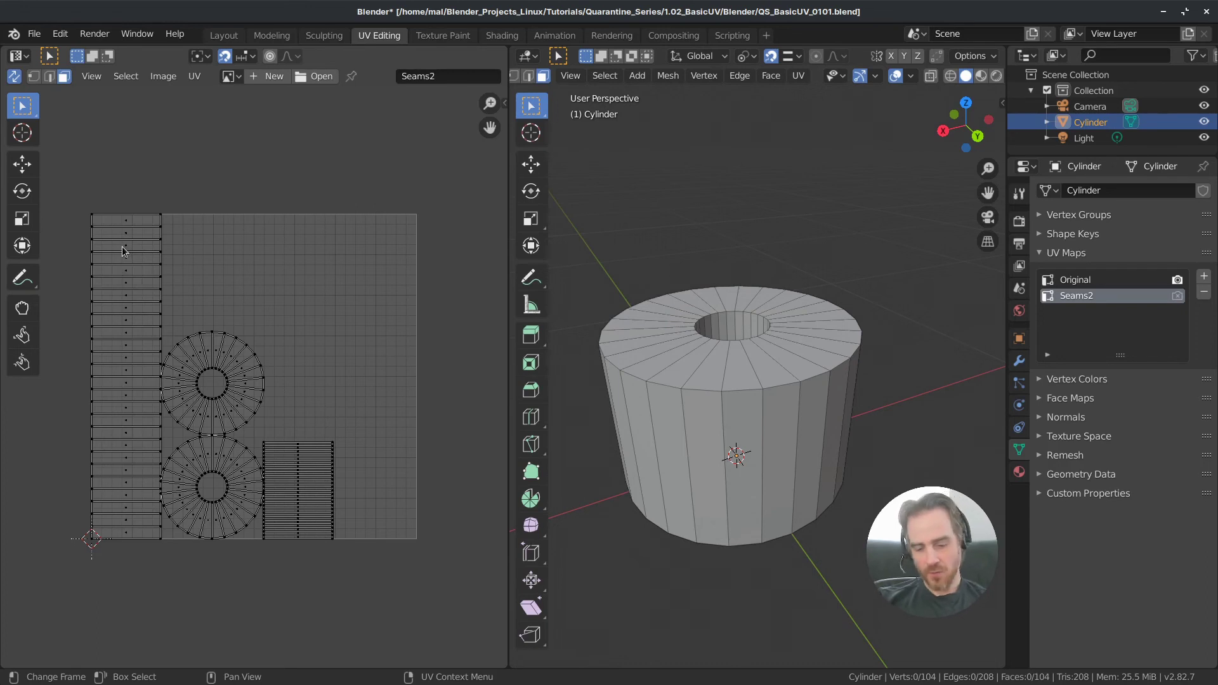
pyautogui.press('l')
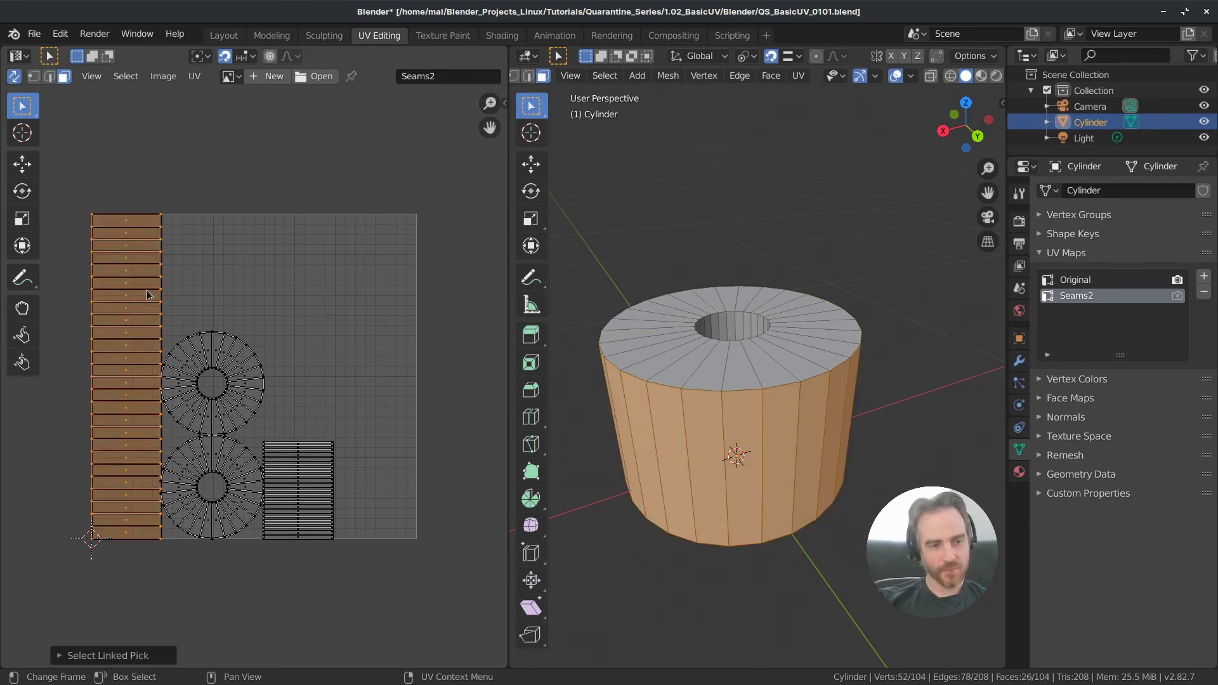
pyautogui.press('r')
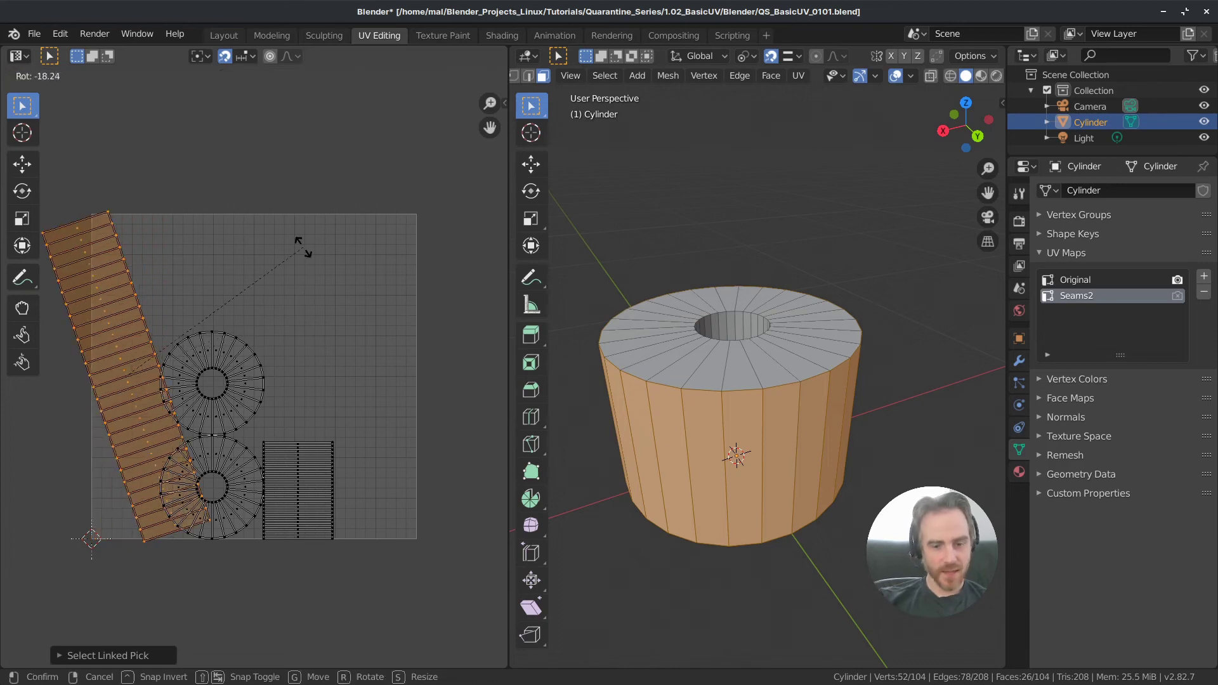
pyautogui.write('90')
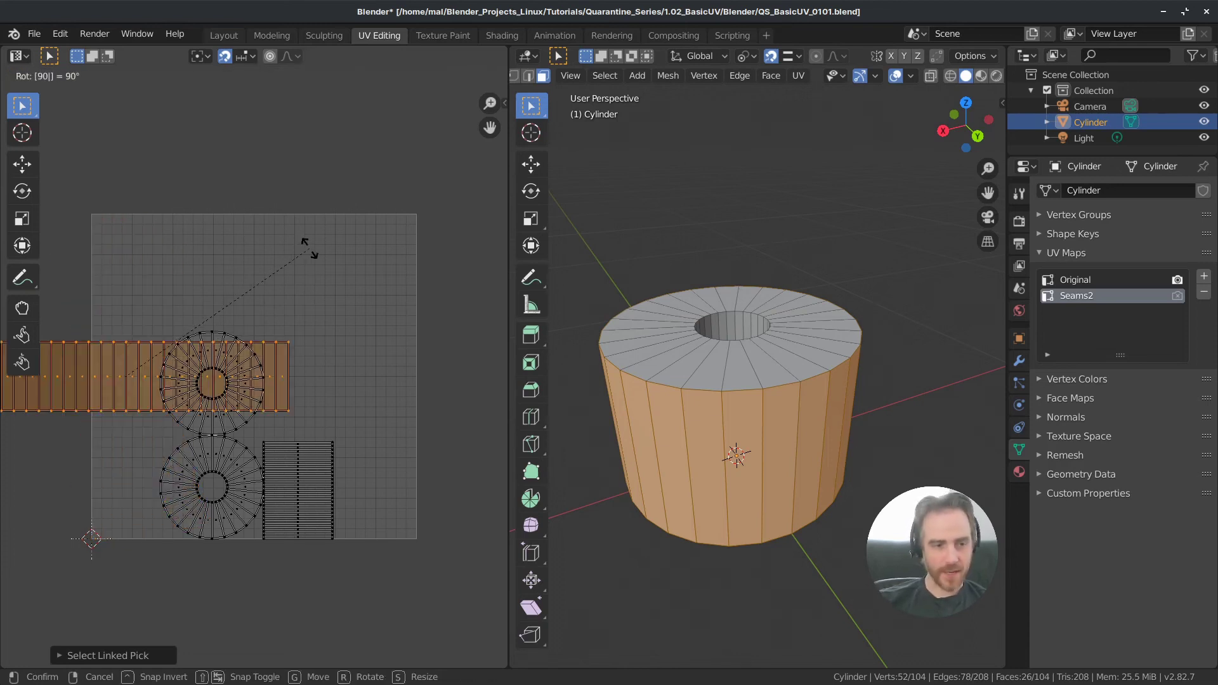
pyautogui.write('-')
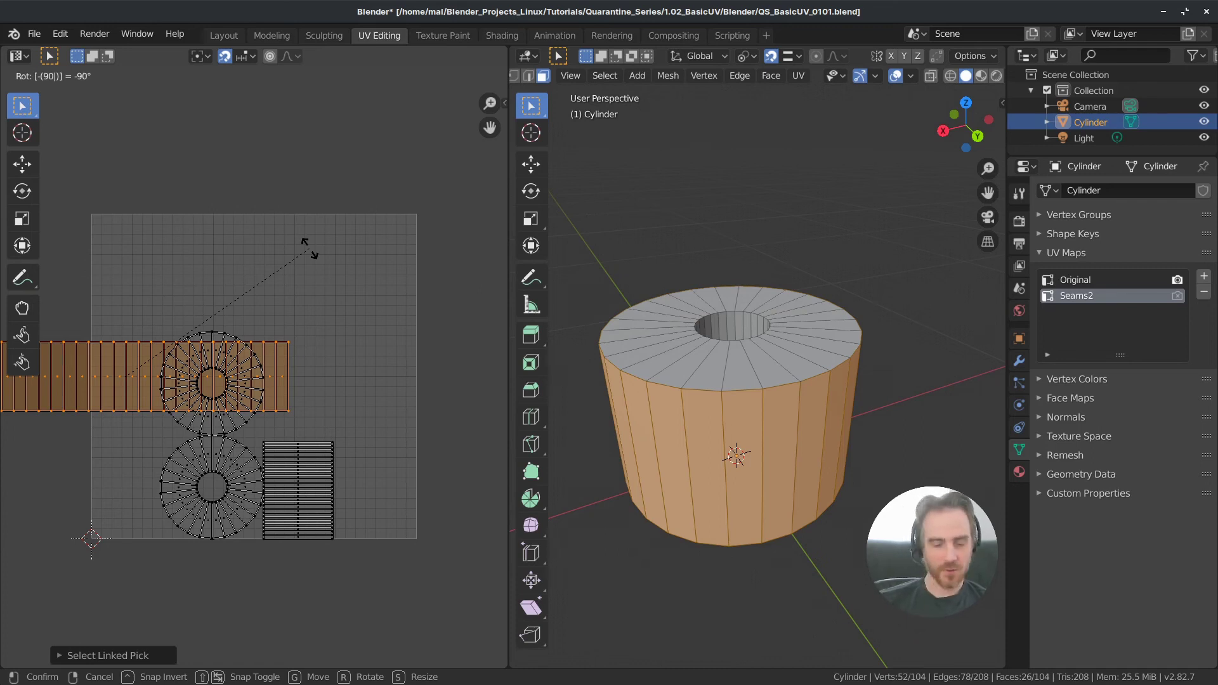
pyautogui.press('Return')
# - With snapping off, move the rotated strip flush along the top of the UV square
pyautogui.press('g')
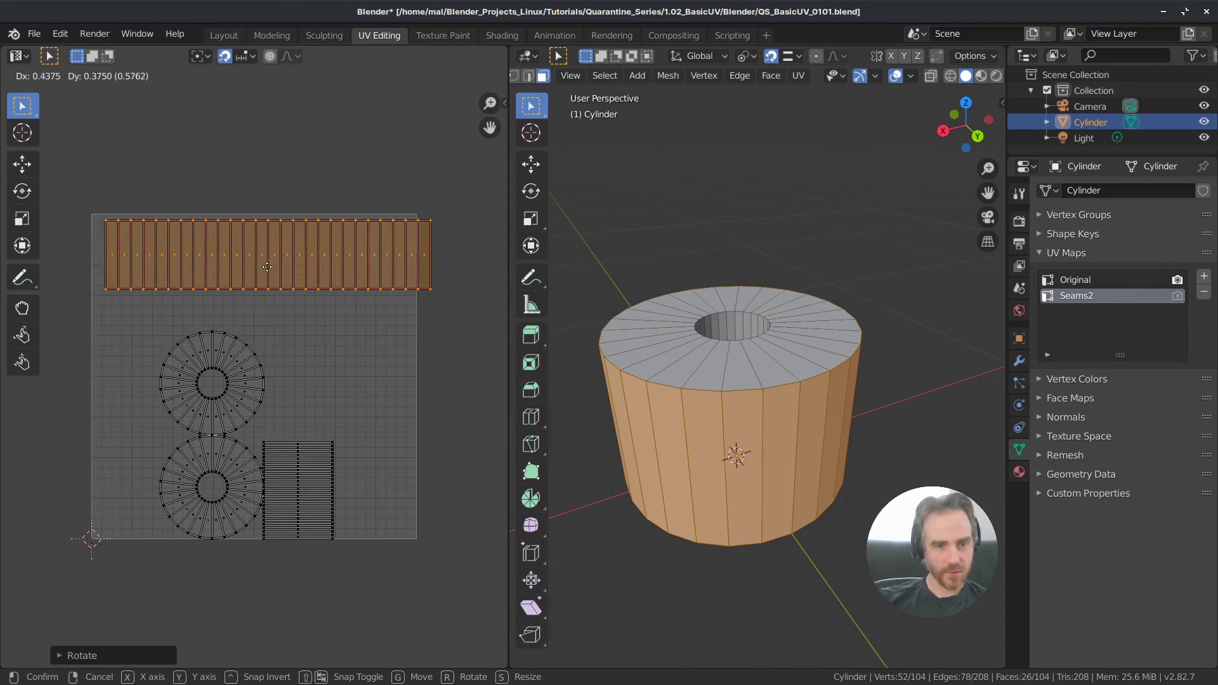
pyautogui.press('Return')
pyautogui.press('g')
pyautogui.press('Escape')
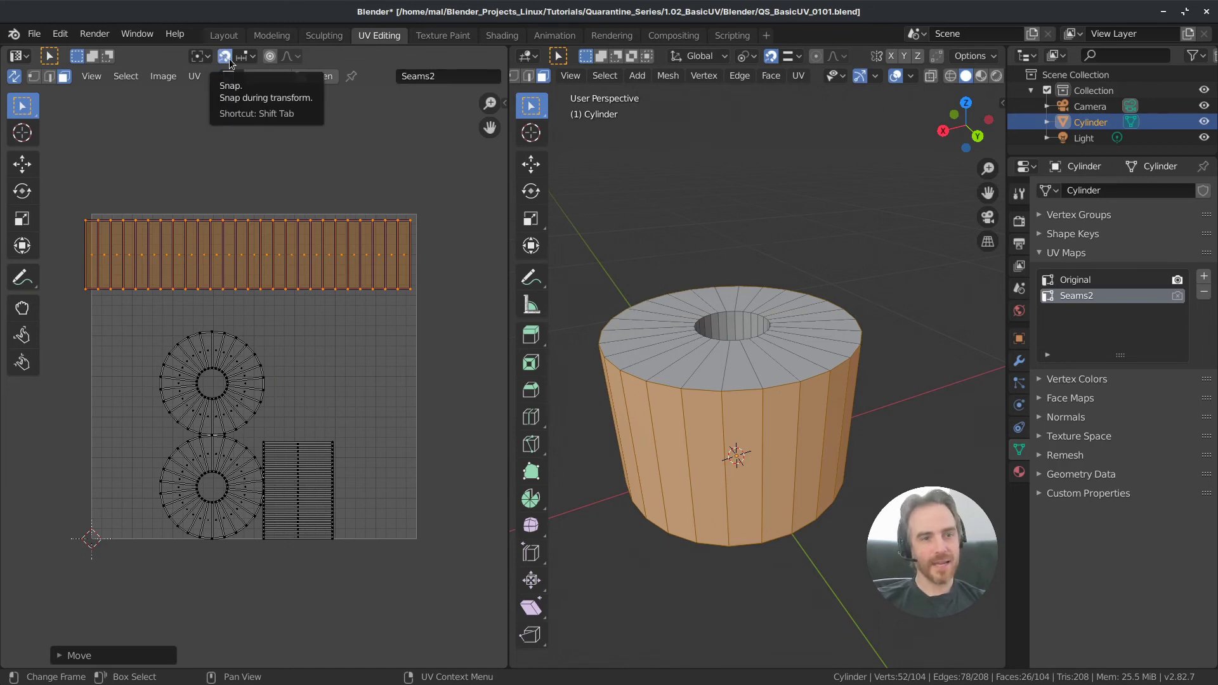
pyautogui.click(230, 59)
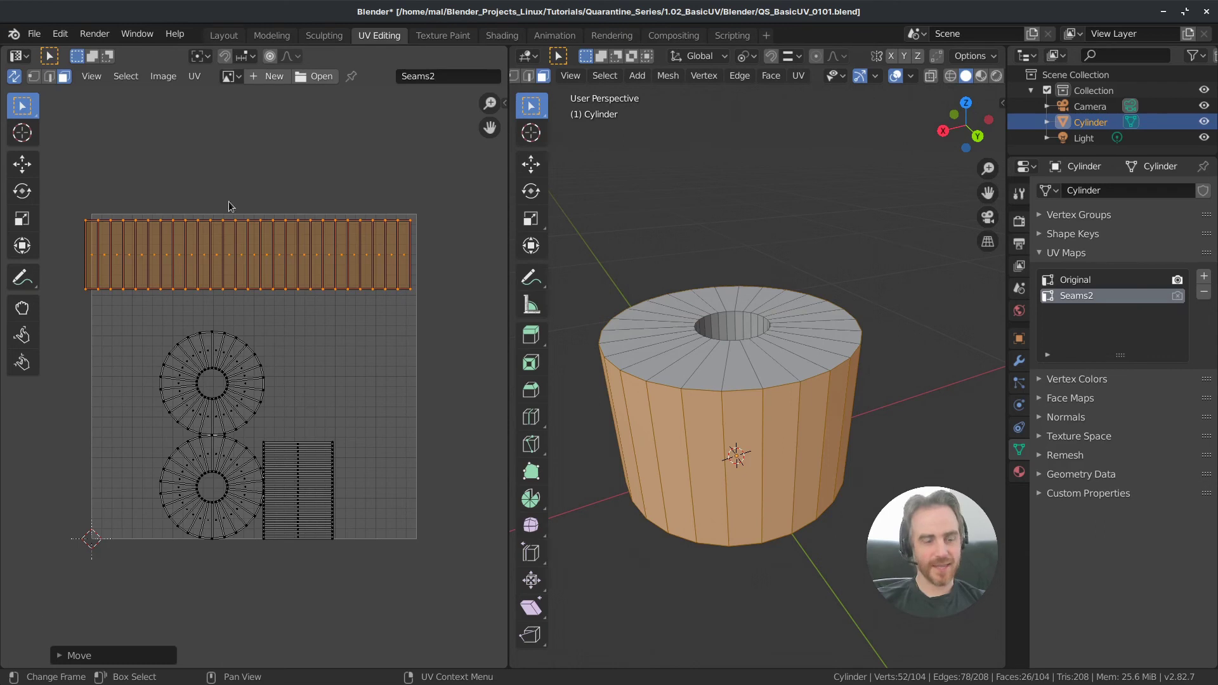
pyautogui.press('g')
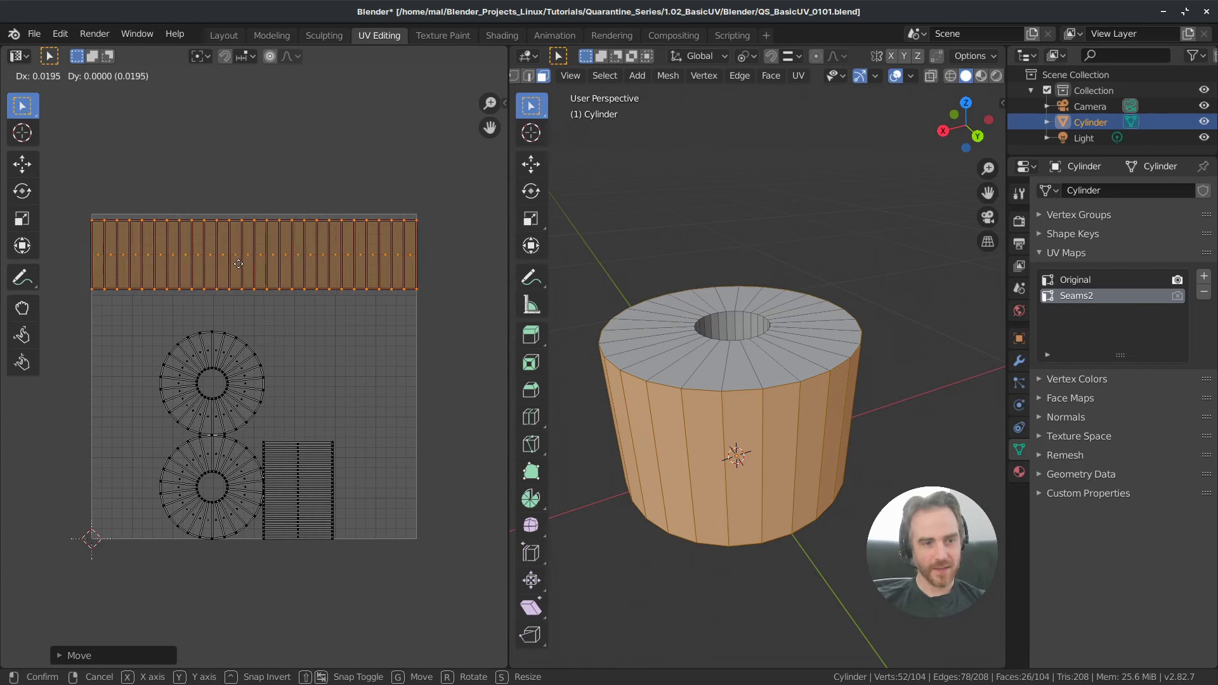
pyautogui.click(235, 269)
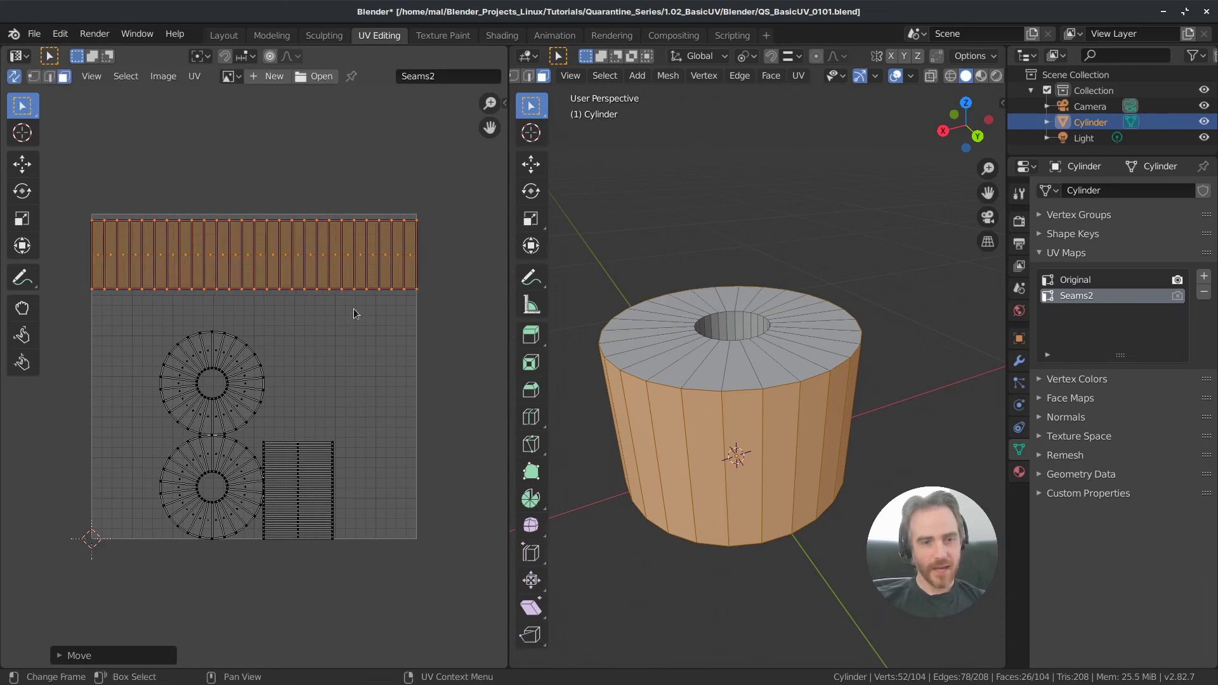
# - Try vertex box selections on the strip corners and the hole's top rim
pyautogui.click(33, 77)
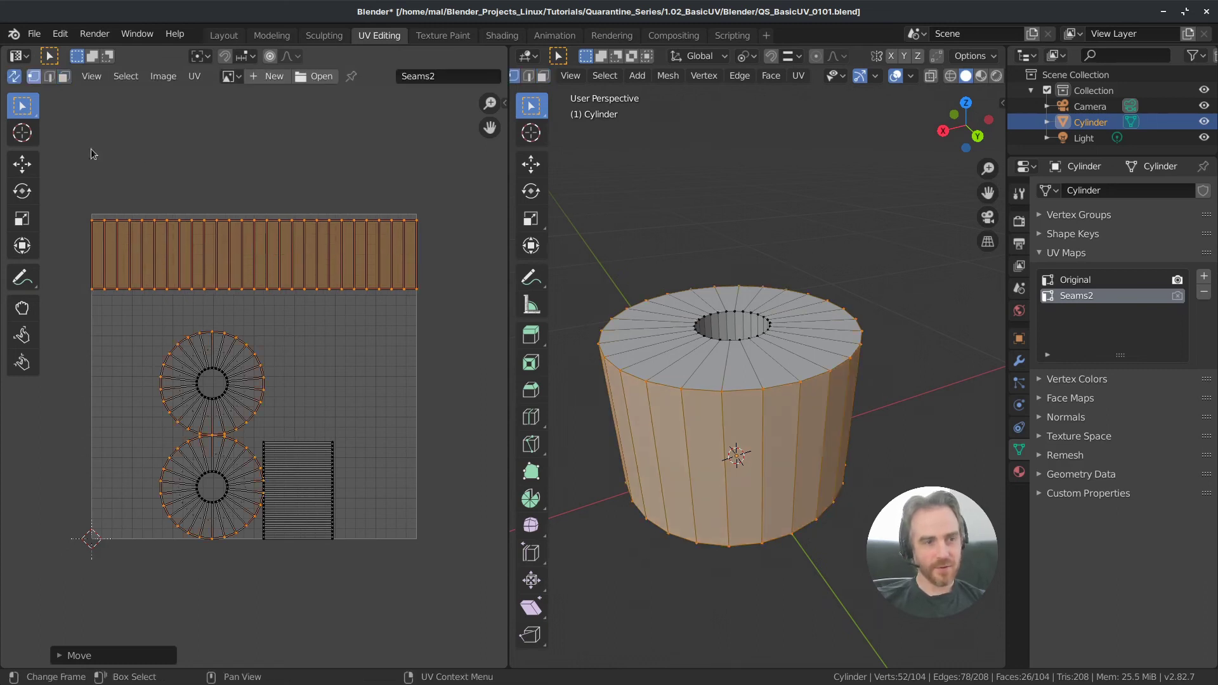
pyautogui.click(74, 279)
pyautogui.moveTo(57, 262); pyautogui.dragTo(190, 306)
pyautogui.moveTo(72, 192); pyautogui.dragTo(230, 240)
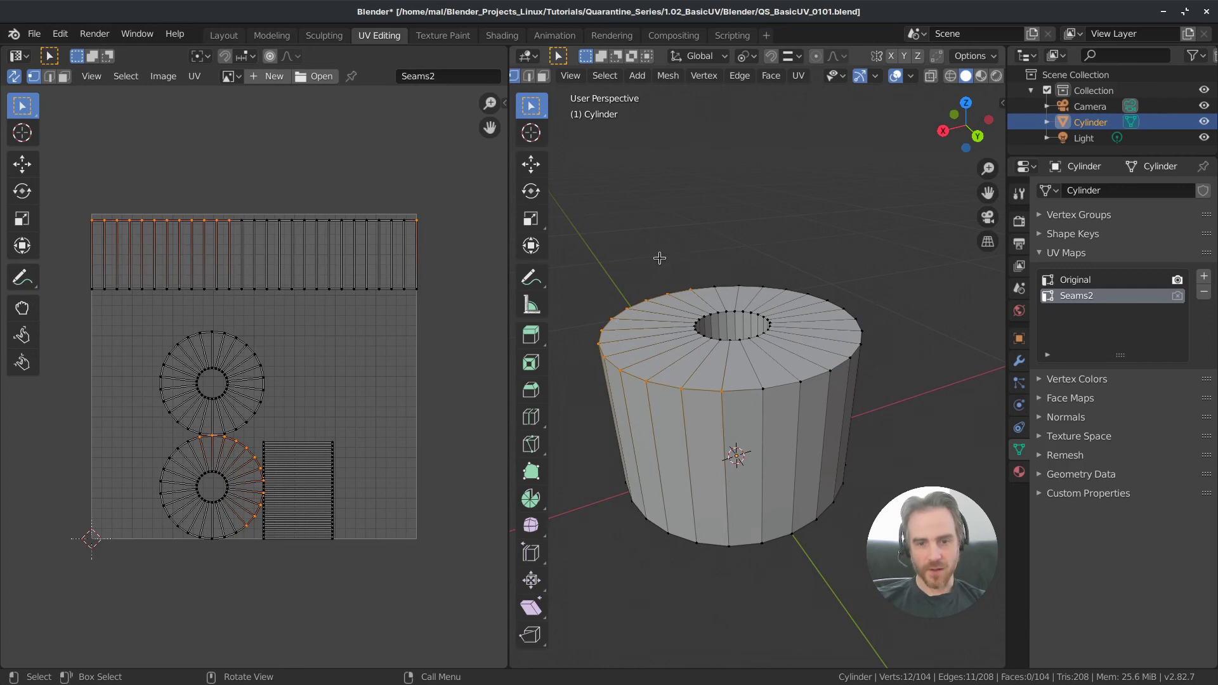
pyautogui.click(276, 172)
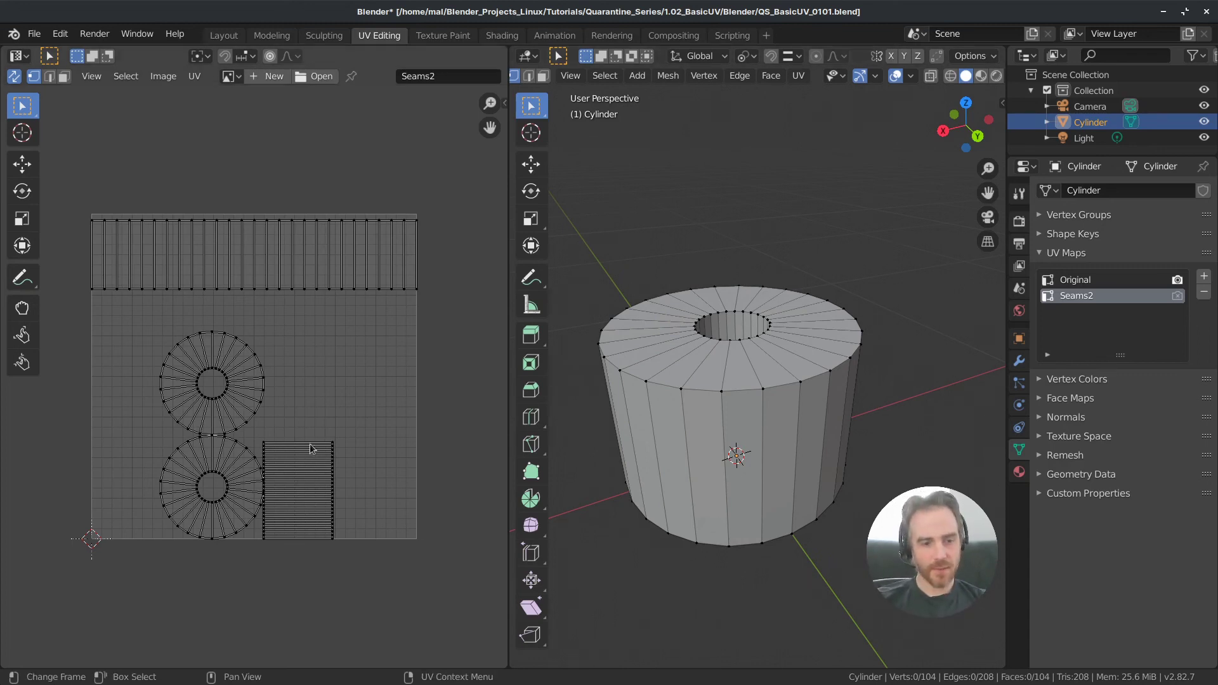
pyautogui.moveTo(734, 299); pyautogui.dragTo(771, 329)
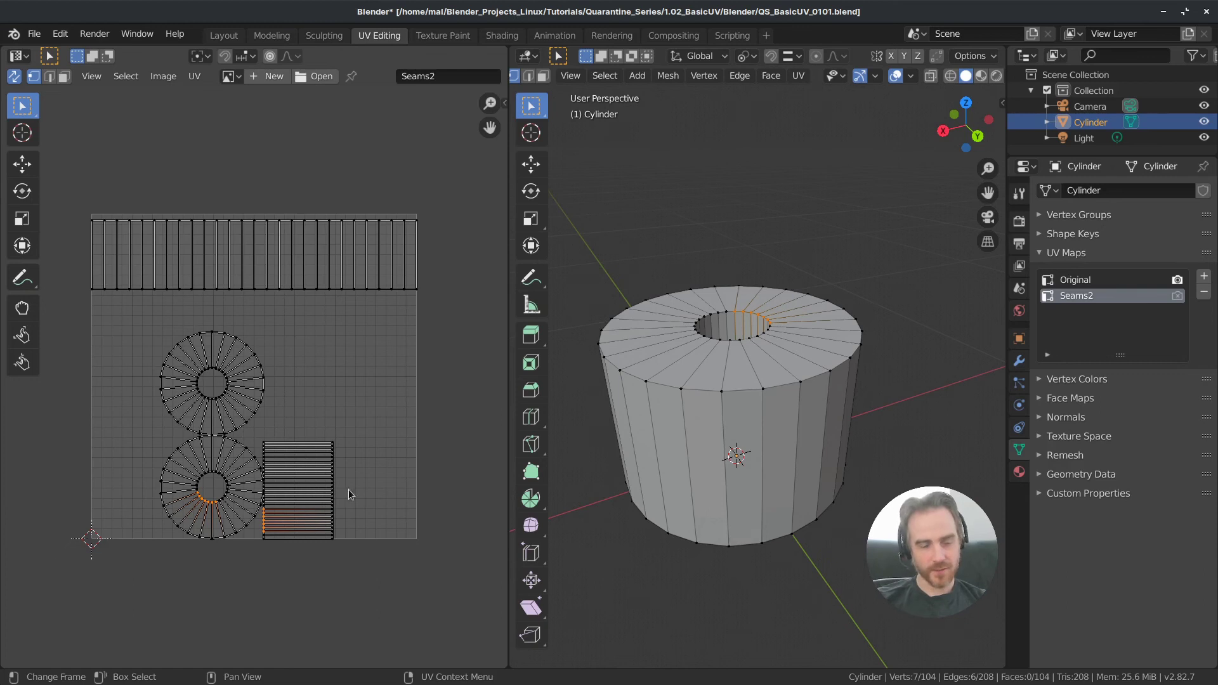
# - Select the inner-wall island in face mode and rotate it 90 degrees
pyautogui.click(64, 77)
pyautogui.press('l')
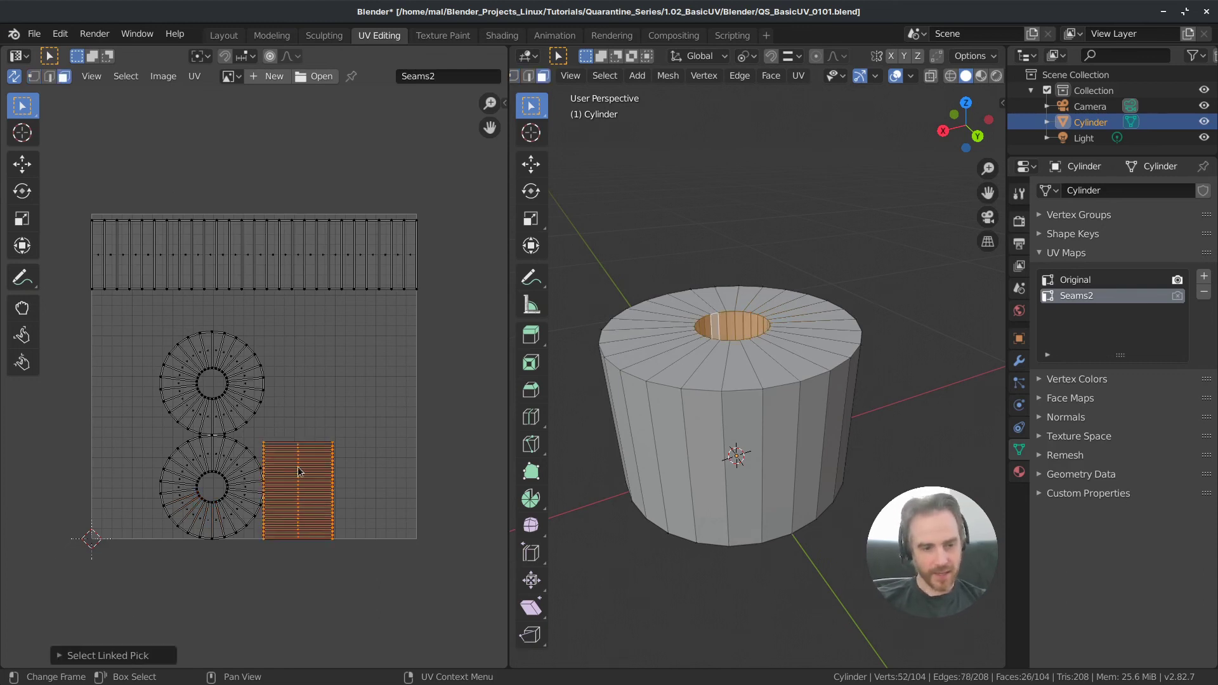
pyautogui.write('r90')
pyautogui.press('Return')
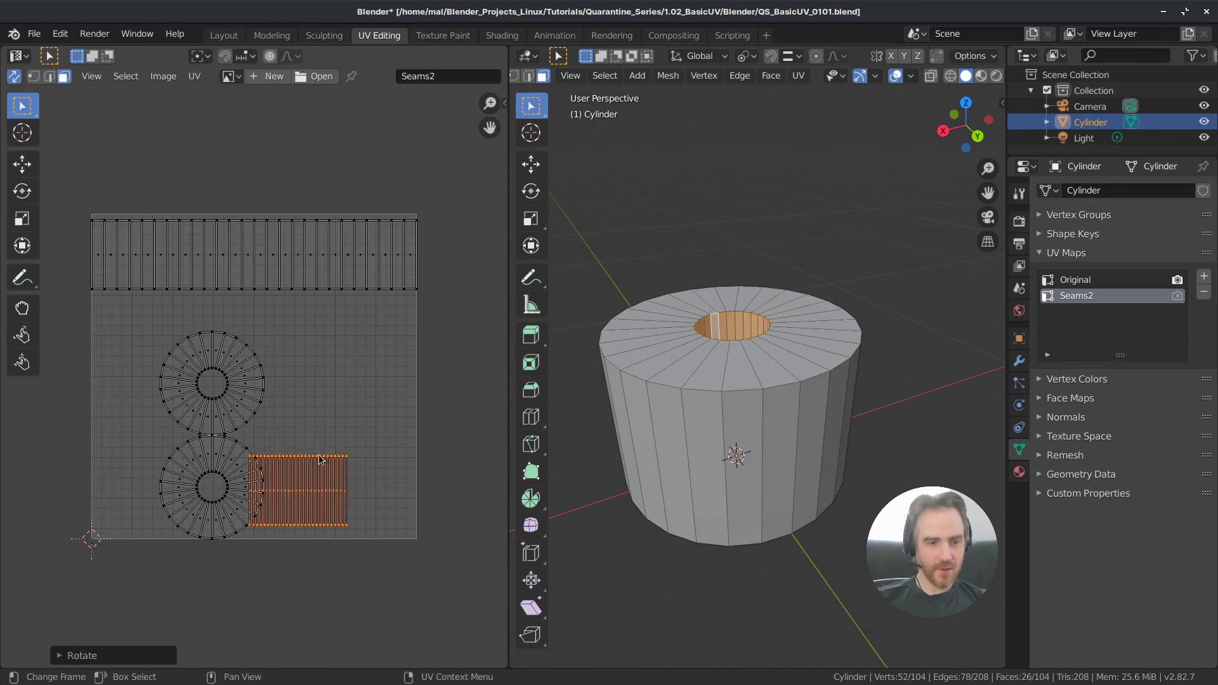
# - Box-select the inner-wall island's top-right corner vertex, then return to face selection
pyautogui.click(34, 77)
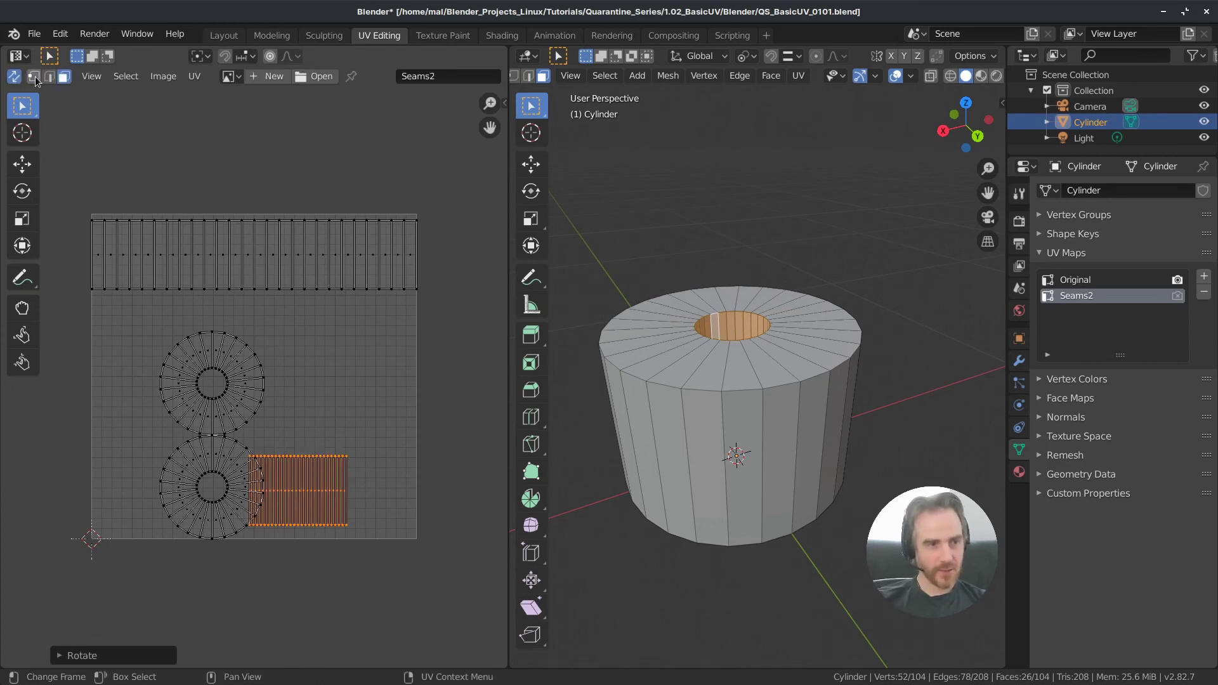
pyautogui.press('b')
pyautogui.moveTo(307, 439); pyautogui.dragTo(365, 466)
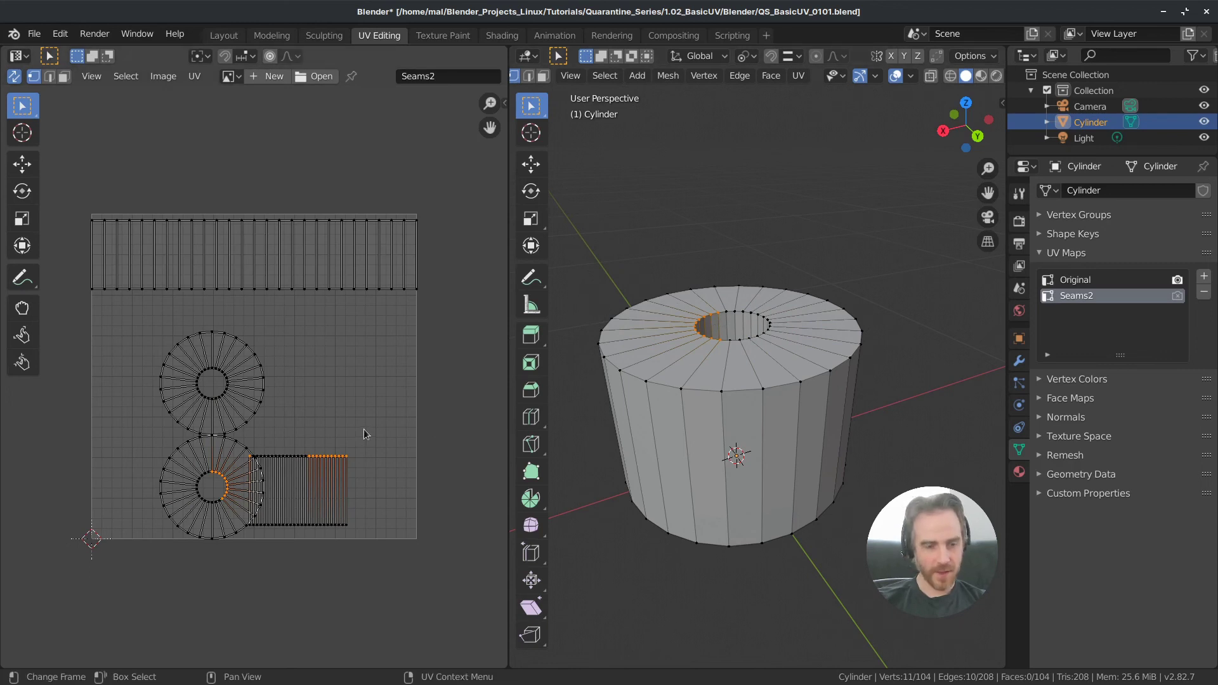
pyautogui.click(346, 438)
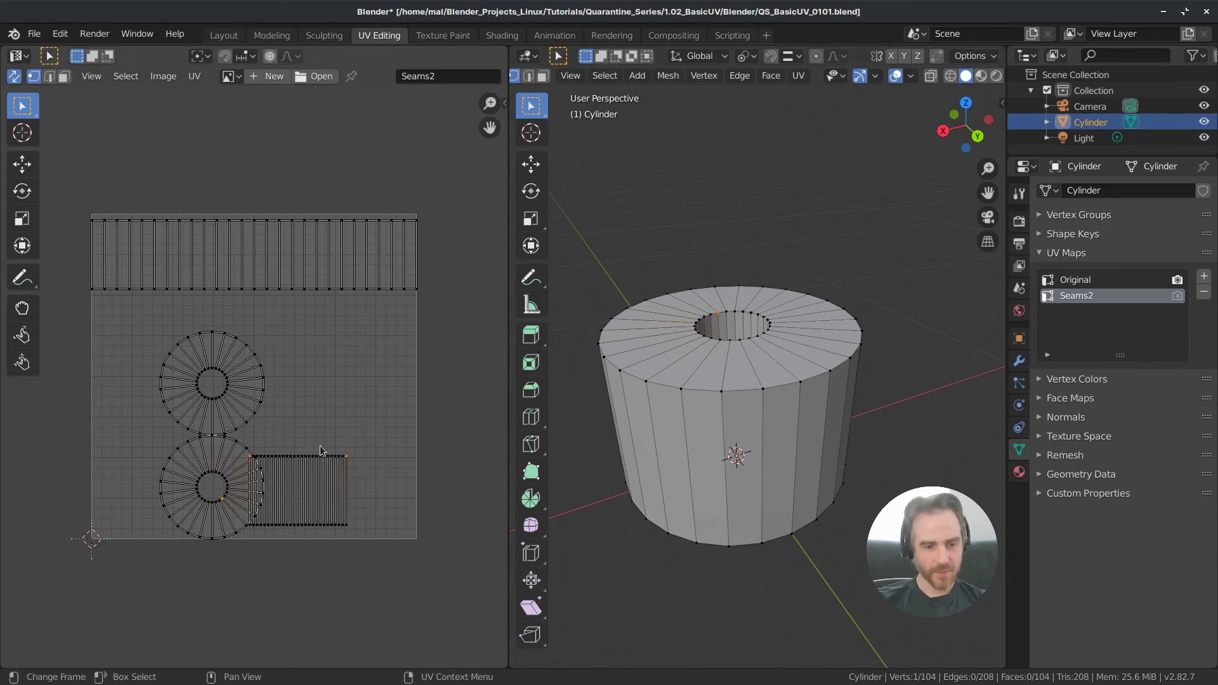
pyautogui.click(64, 77)
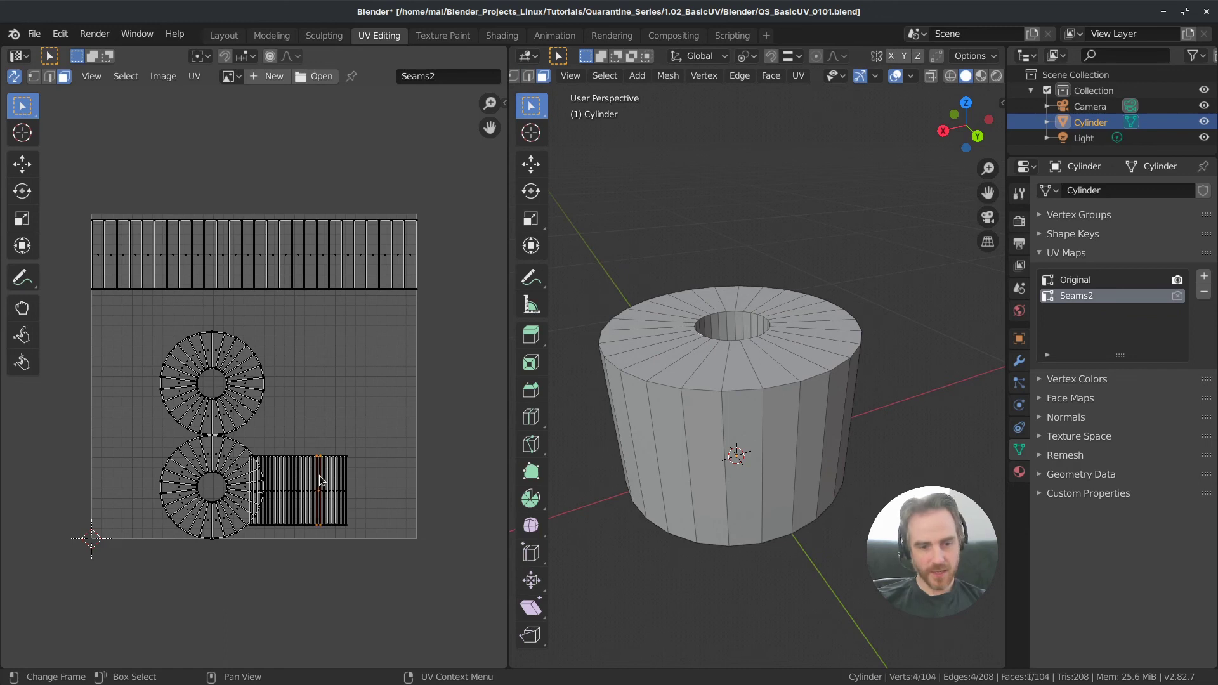
# - Move the inner-wall island up beneath the outer-wall strip
pyautogui.press('l')
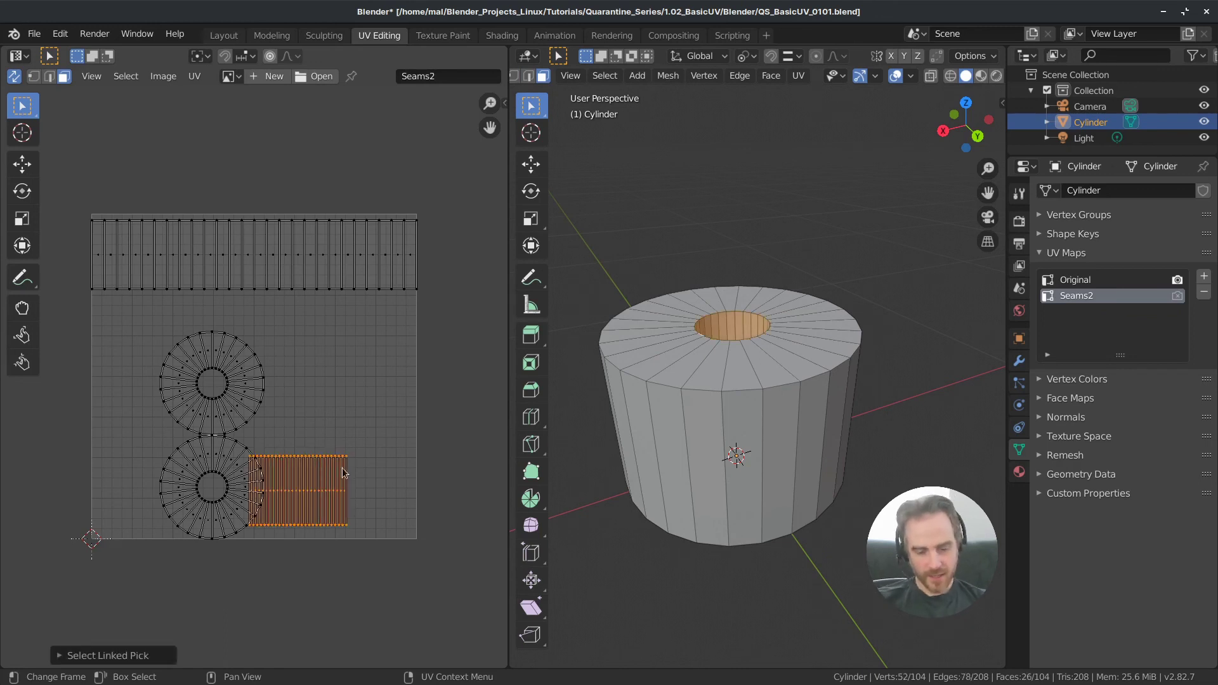
pyautogui.press('g')
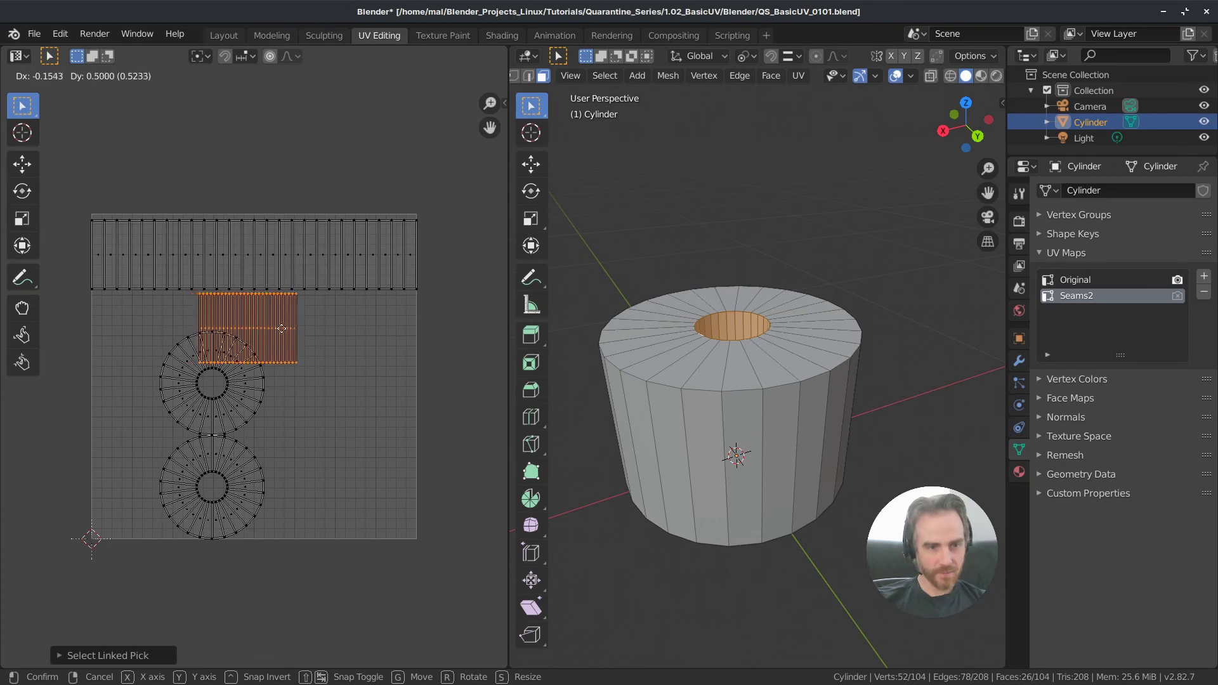
pyautogui.click(285, 331)
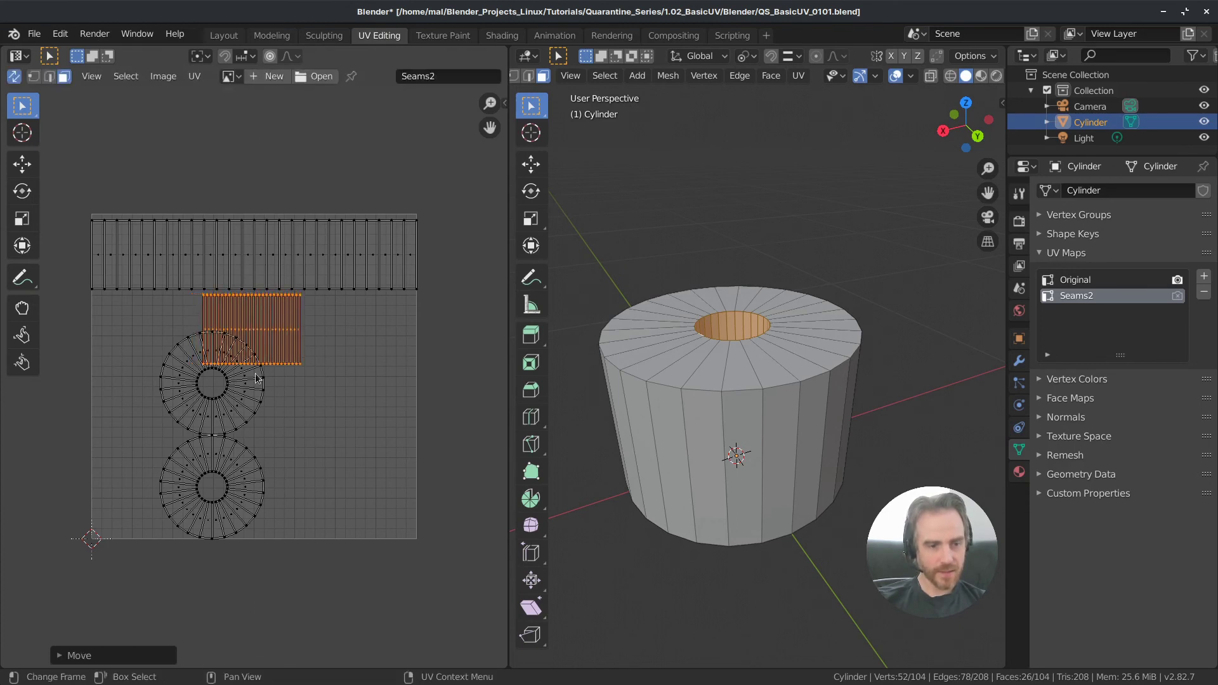
# - Place the lower cap at the bottom left and the upper cap at the bottom right
pyautogui.press('l')
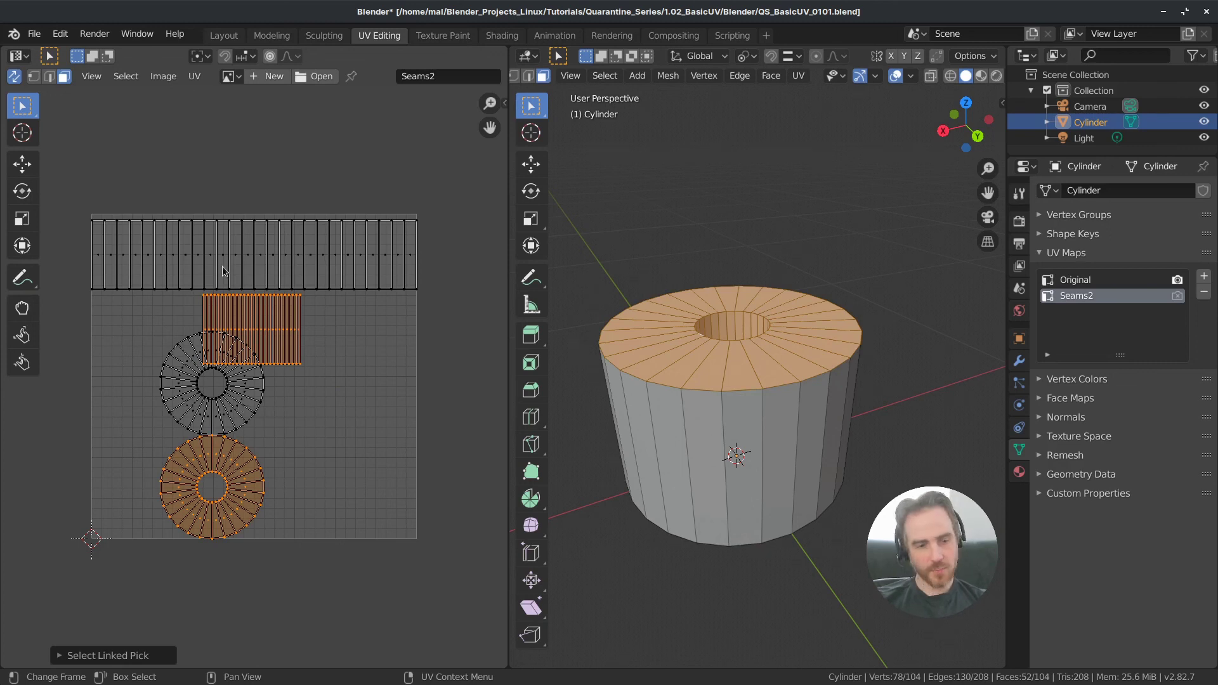
pyautogui.press('l')
pyautogui.press('l')
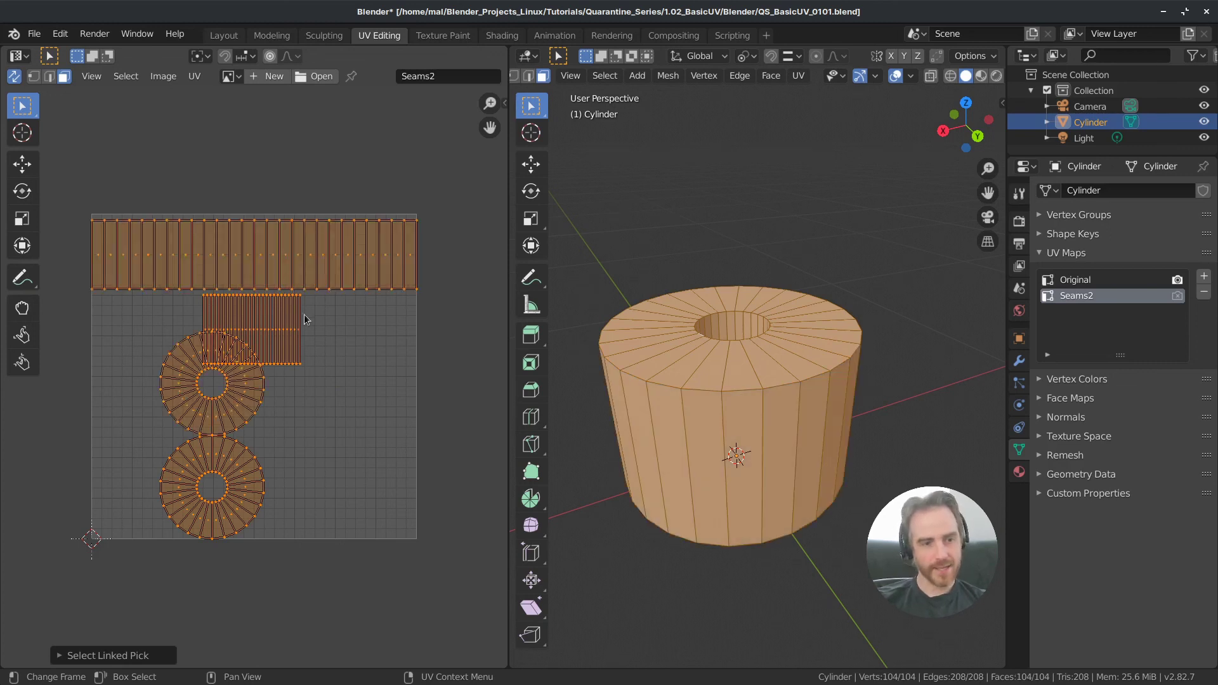
pyautogui.hotkey('alt', 'a')
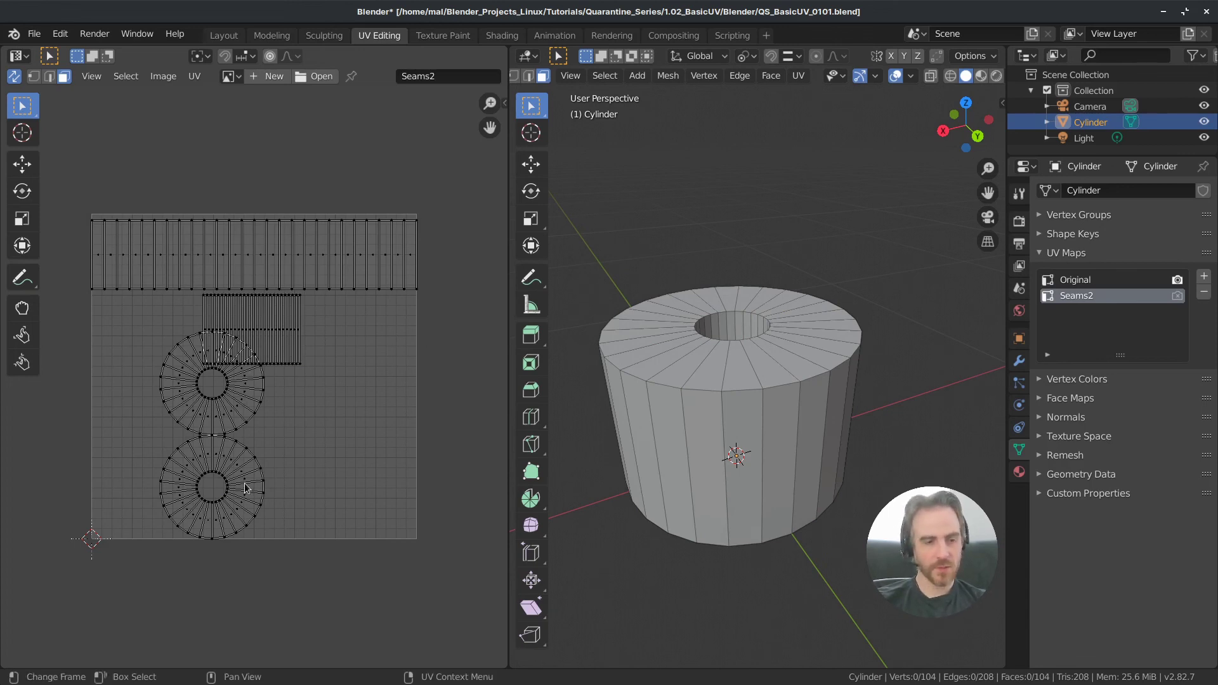
pyautogui.press('l')
pyautogui.press('g')
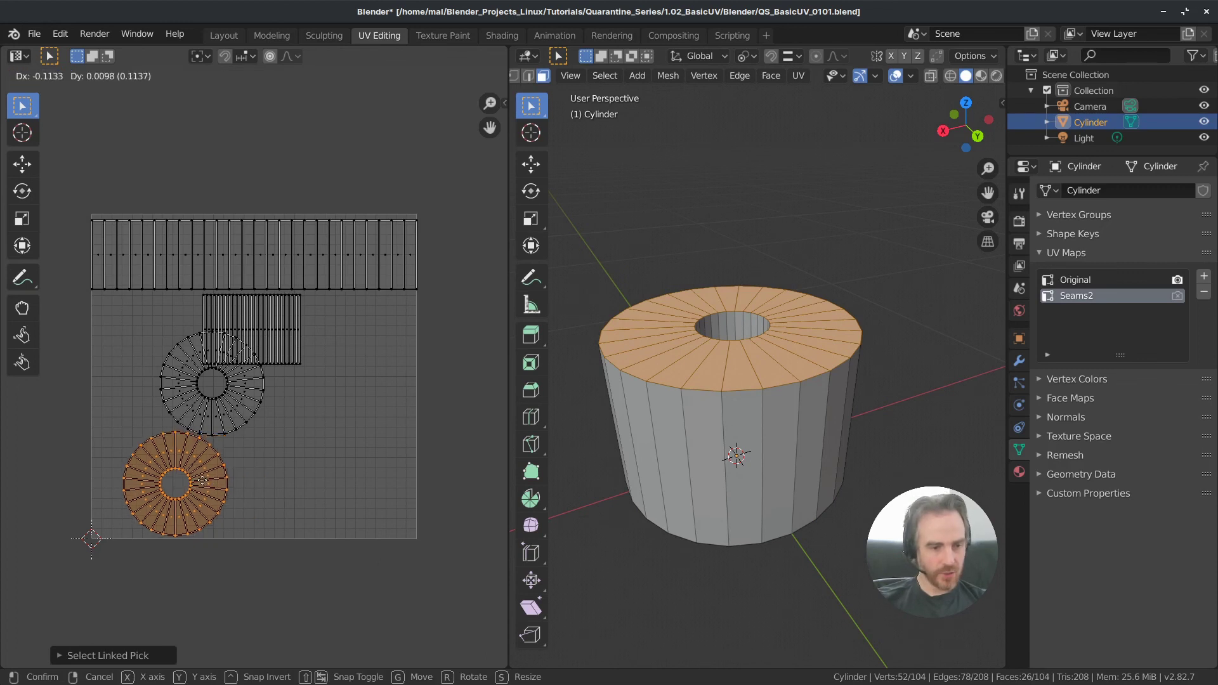
pyautogui.click(184, 479)
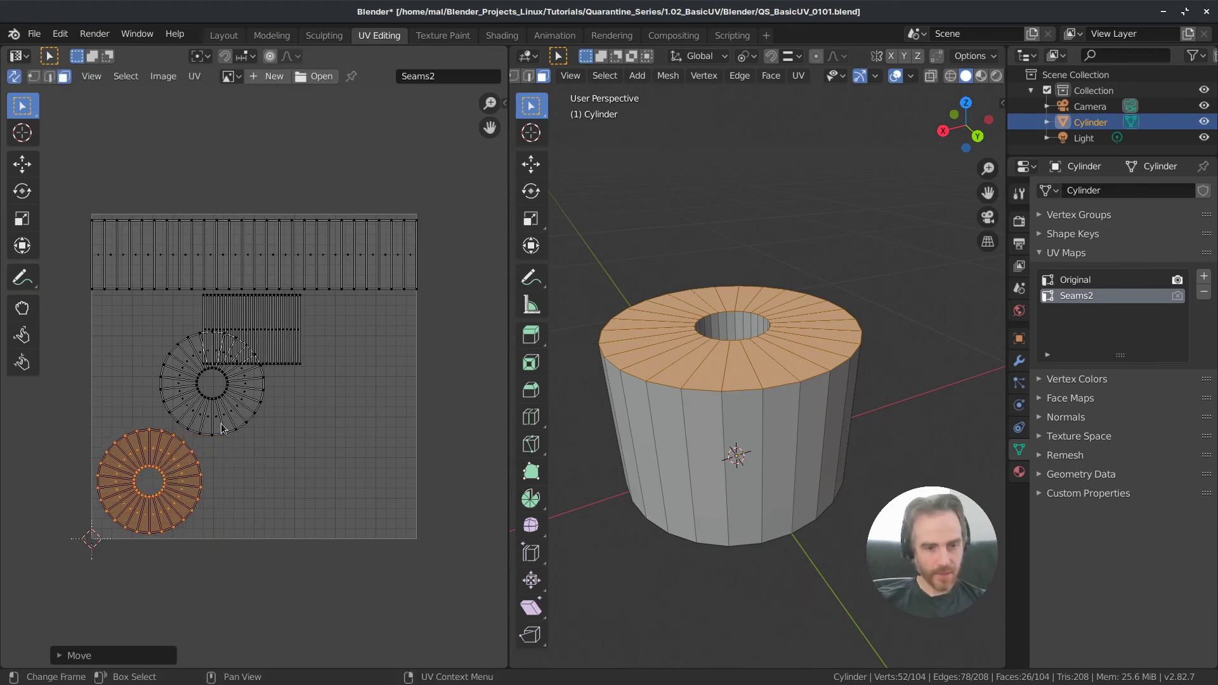
pyautogui.hotkey('alt', 'a')
pyautogui.press('l')
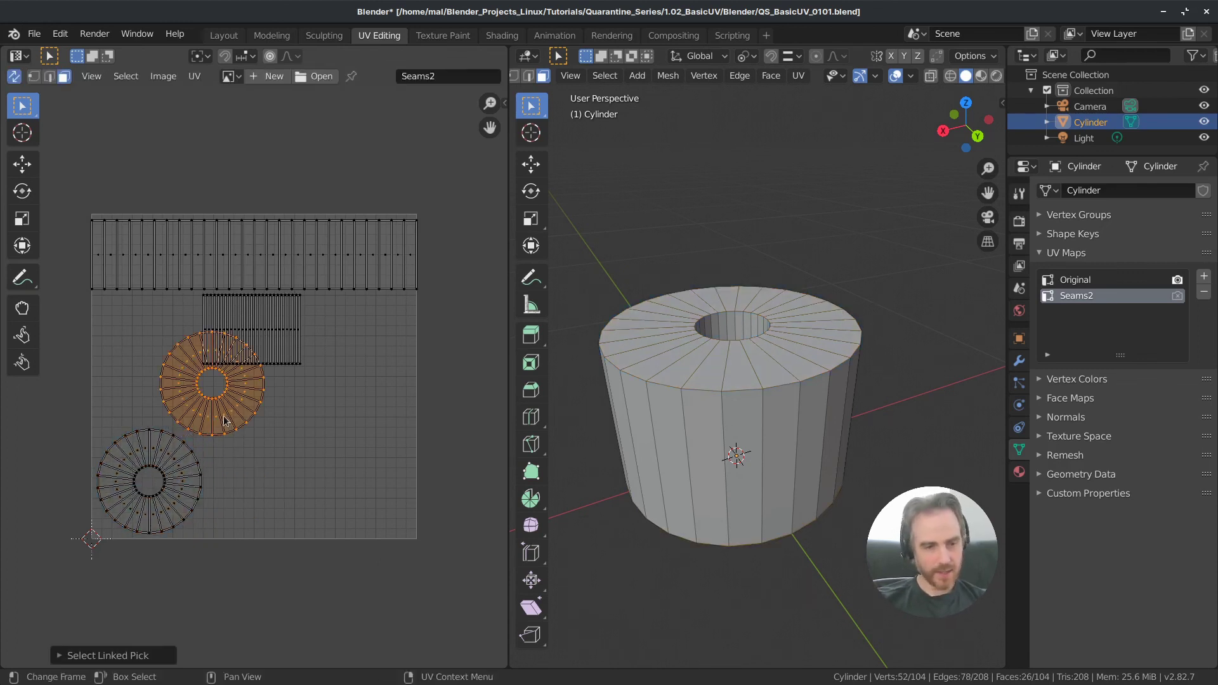
pyautogui.press('g')
pyautogui.click(366, 528)
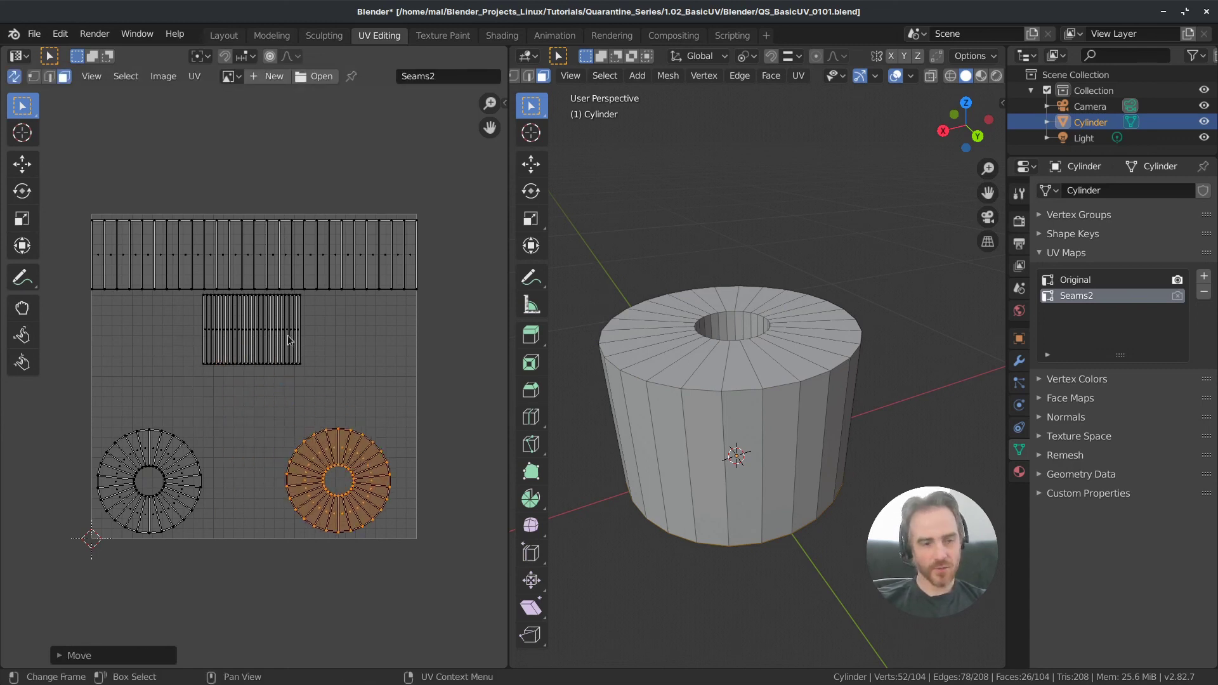
pyautogui.click(254, 337)
# - Shrink the inner-wall island and move it lower down
pyautogui.press('l')
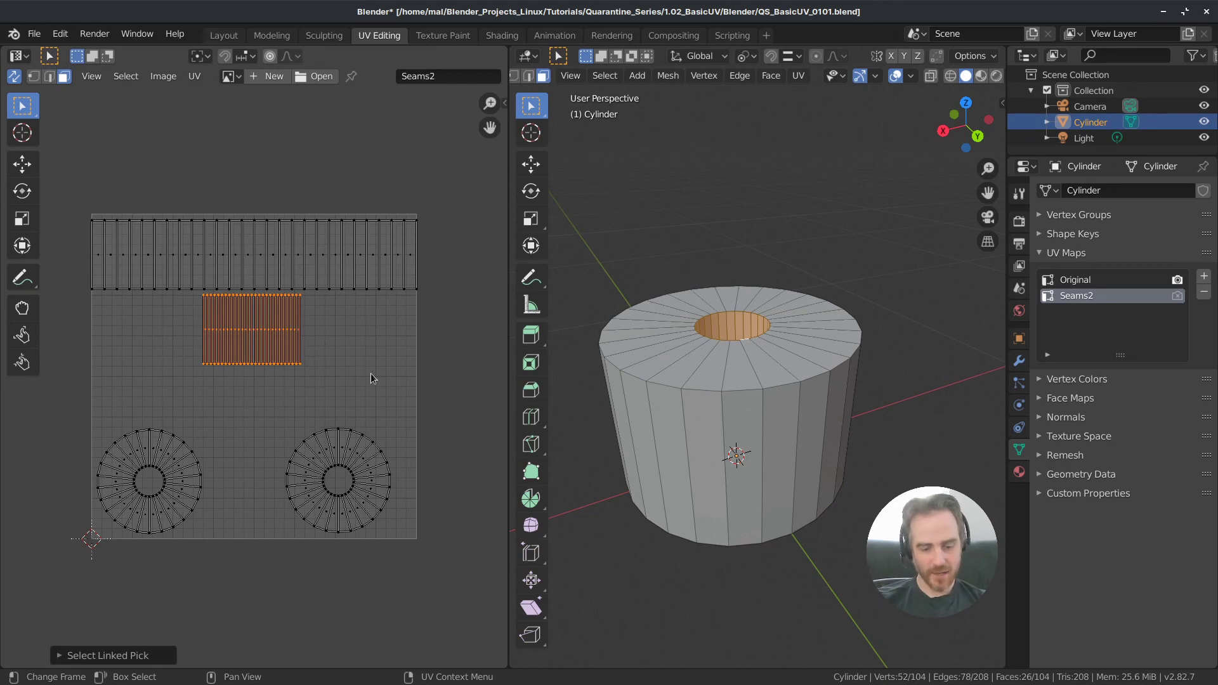
pyautogui.press('s')
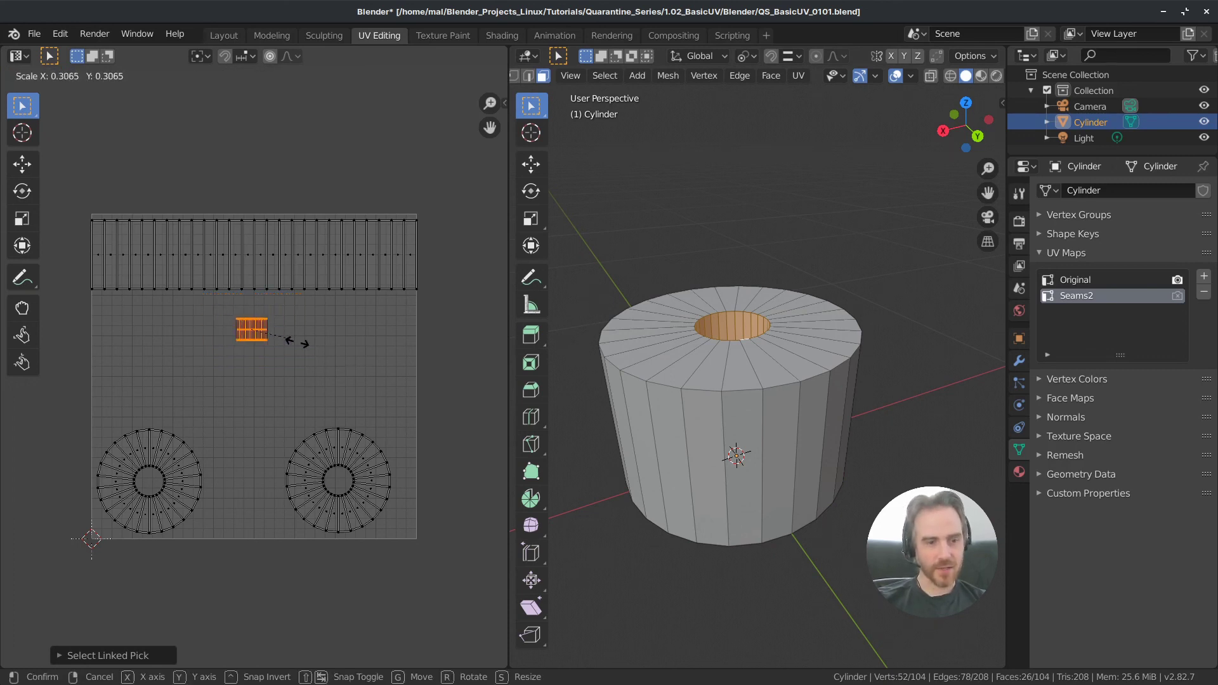
pyautogui.click(300, 343)
pyautogui.press('g')
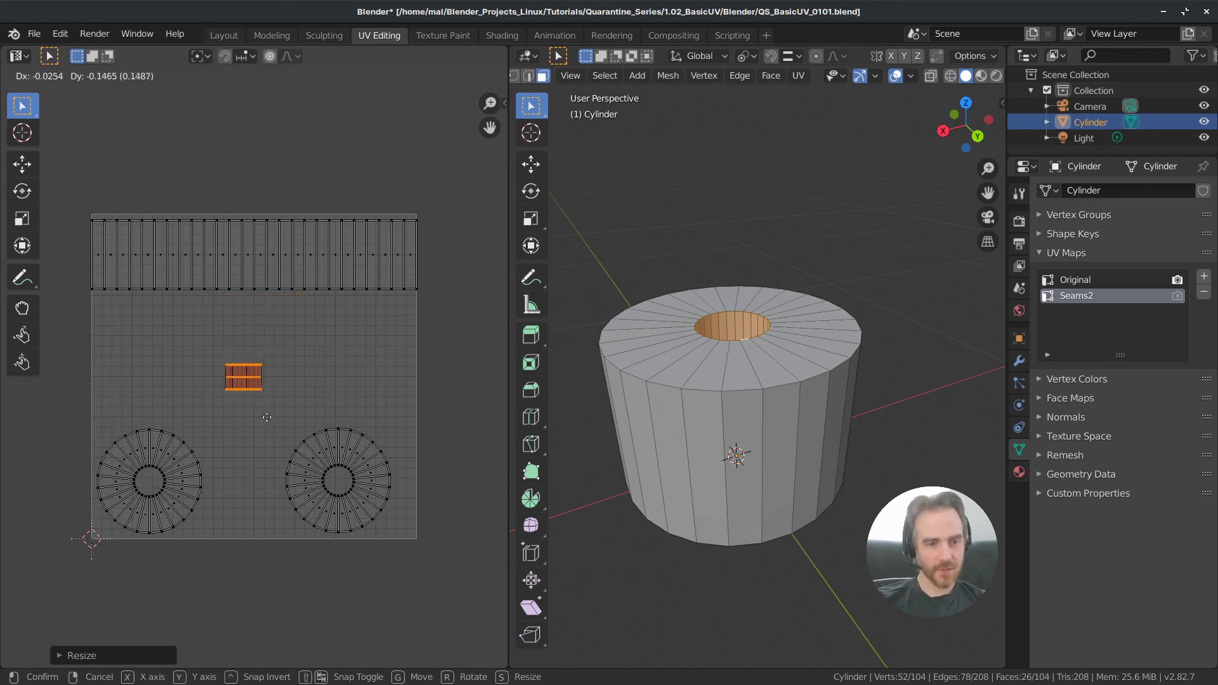
pyautogui.click(269, 447)
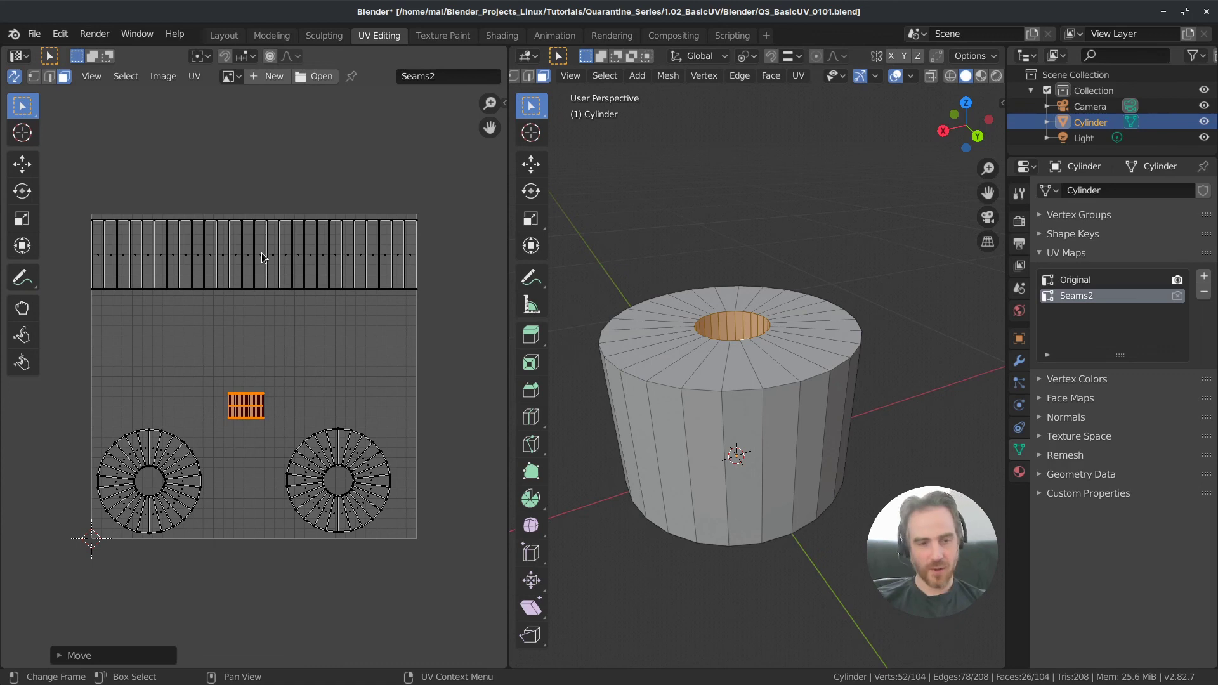
# - Stretch the outer-wall strip taller along Y and shift it slightly down vertically
pyautogui.press('l')
pyautogui.hotkey('alt', 'a')
pyautogui.press('l')
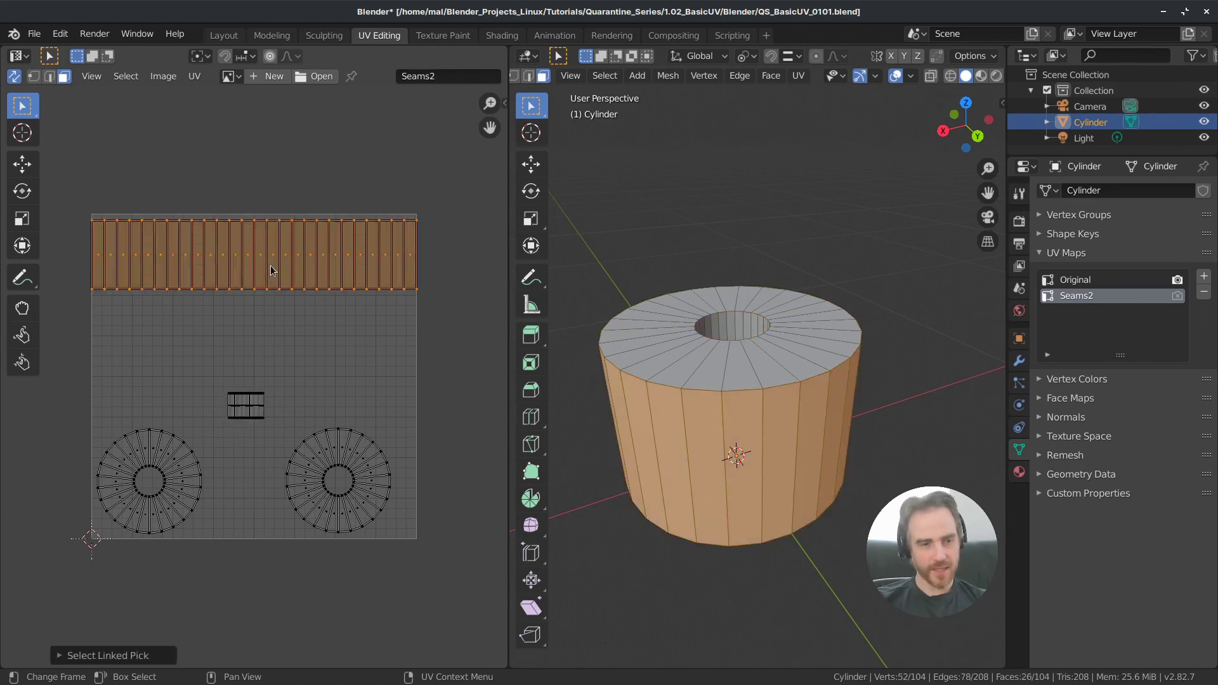
pyautogui.press('s')
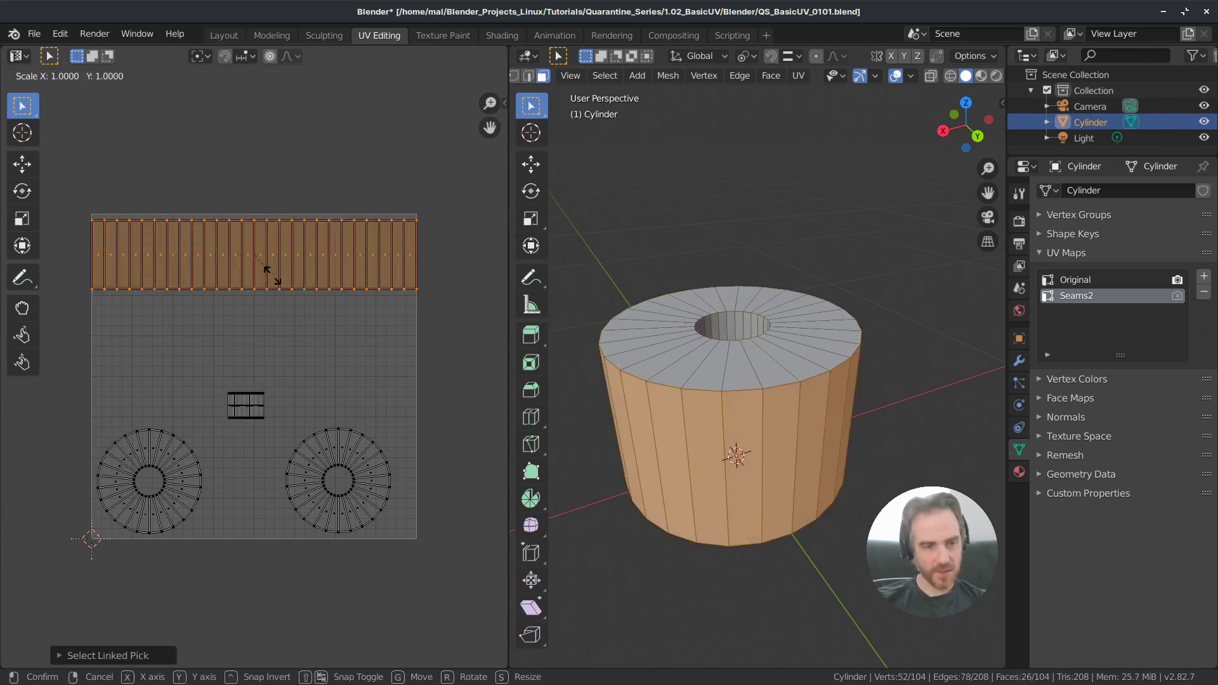
pyautogui.press('y')
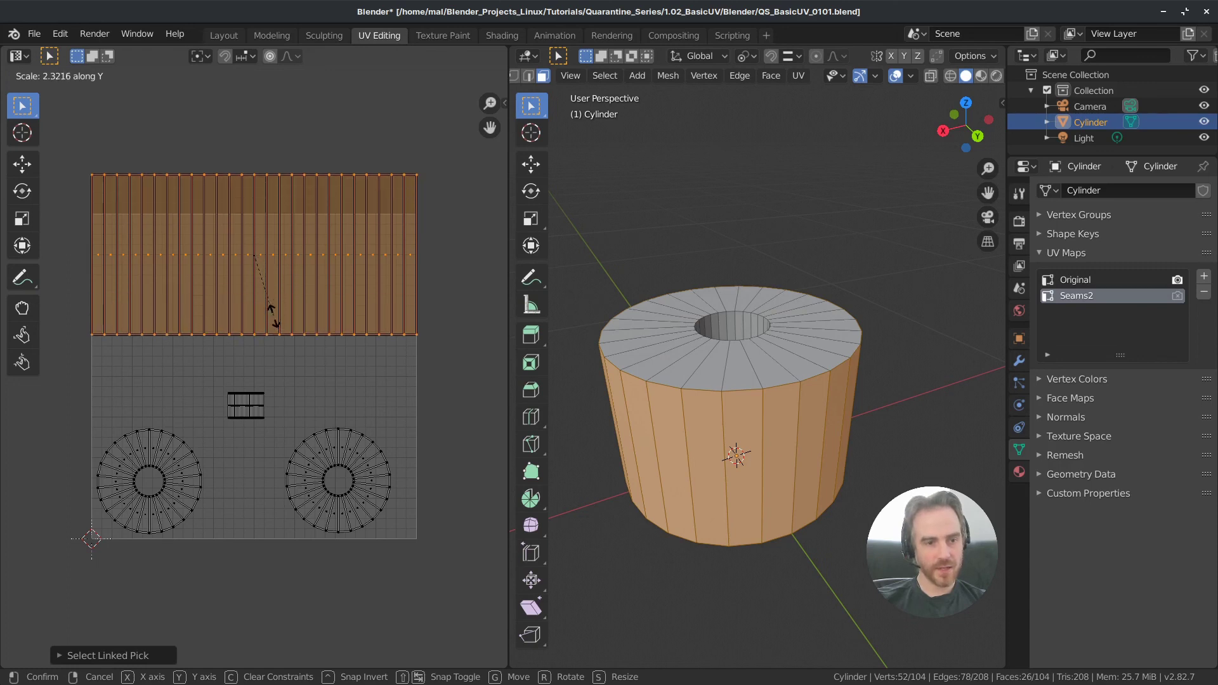
pyautogui.click(268, 288)
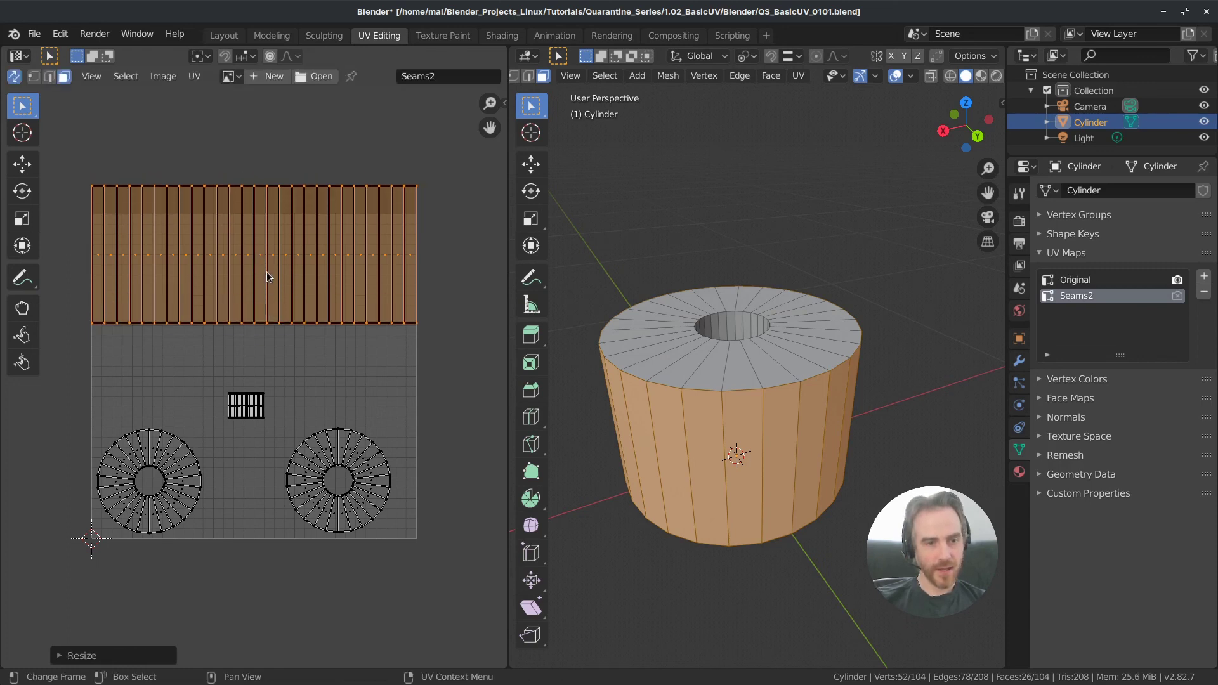
pyautogui.press('g')
pyautogui.press('y')
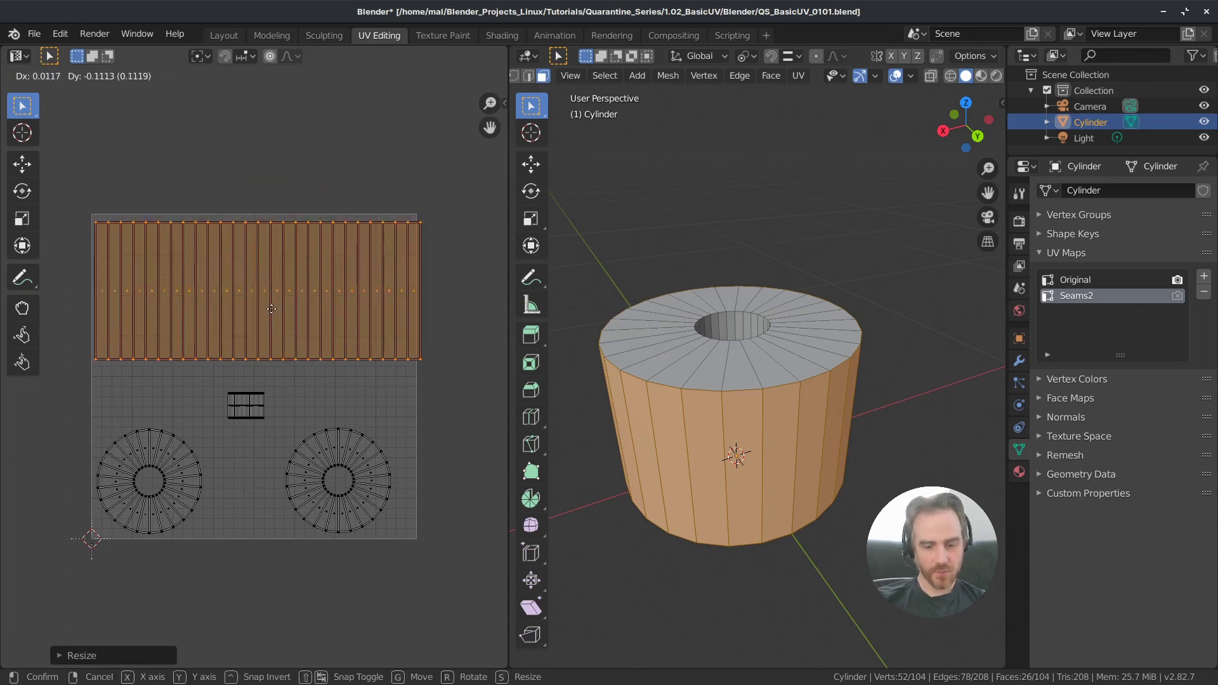
pyautogui.click(269, 309)
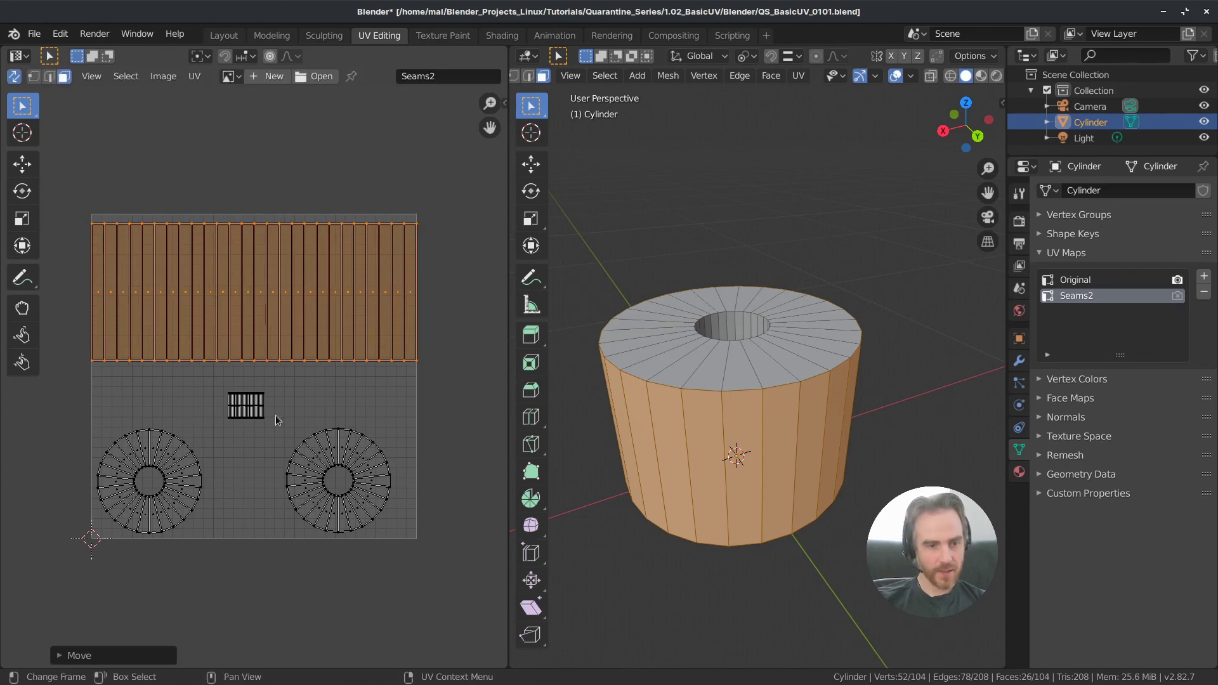
# - Move the inner-wall island vertically to sit just under the strip
pyautogui.click(247, 400)
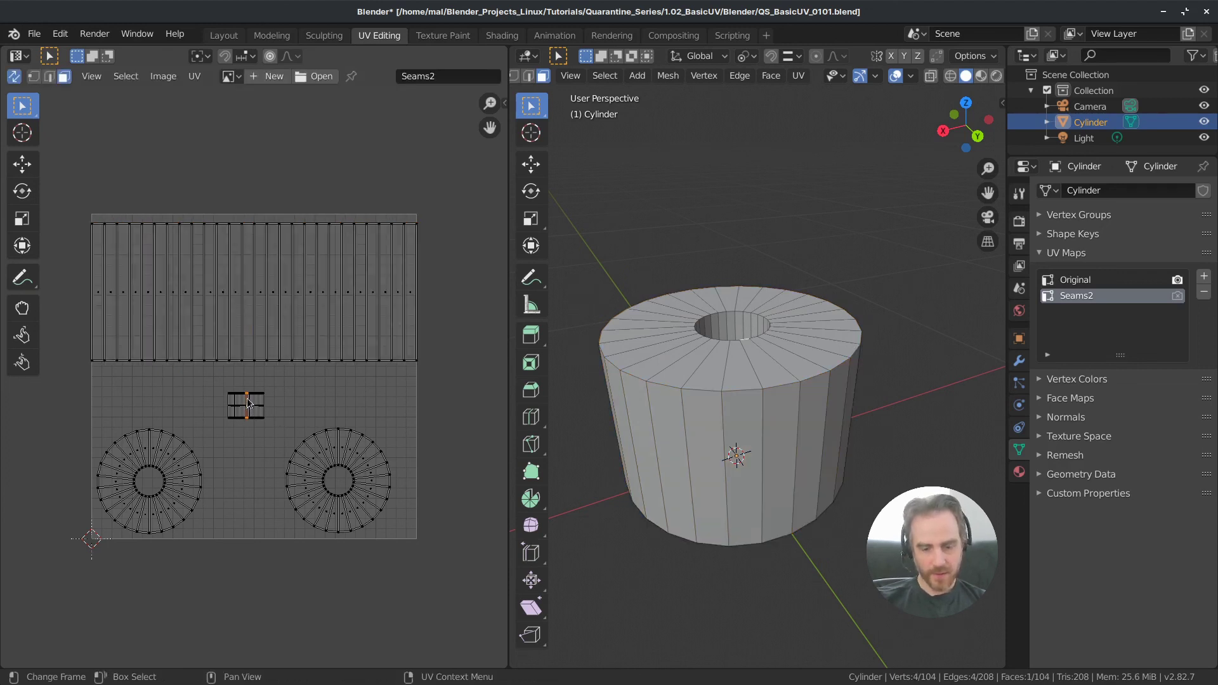
pyautogui.press('l')
pyautogui.press('g')
pyautogui.press('y')
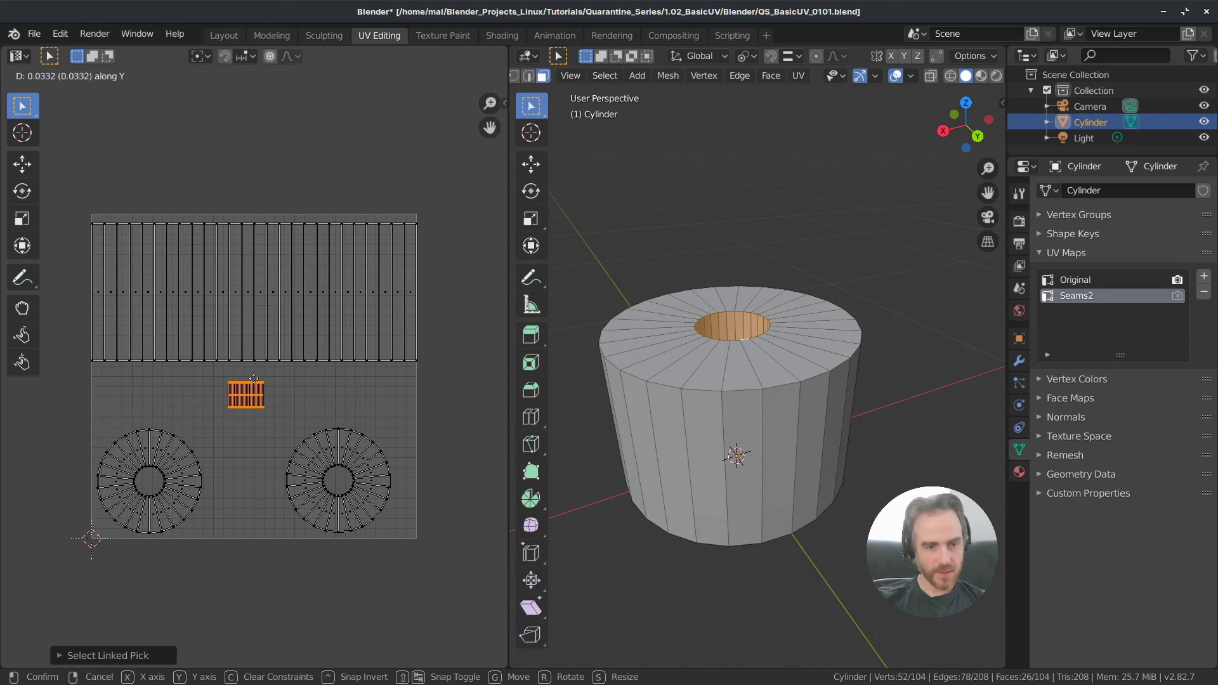
pyautogui.click(253, 381)
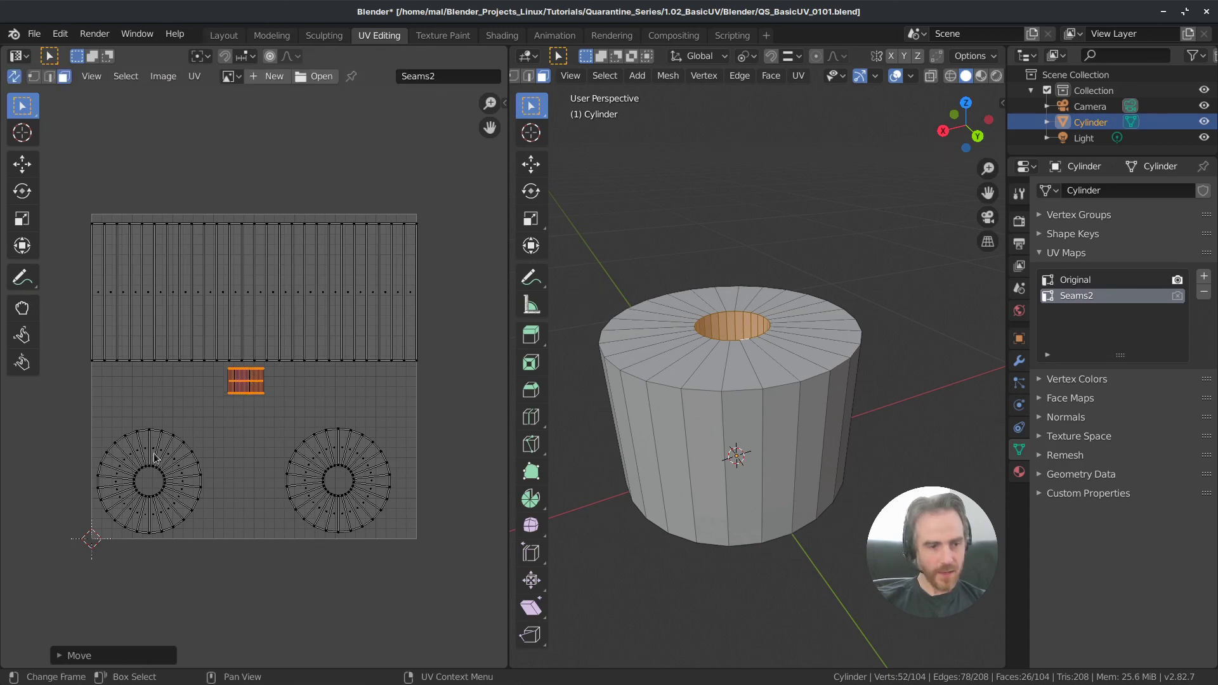
# - Select both cap islands and scale them up together
pyautogui.click(165, 452)
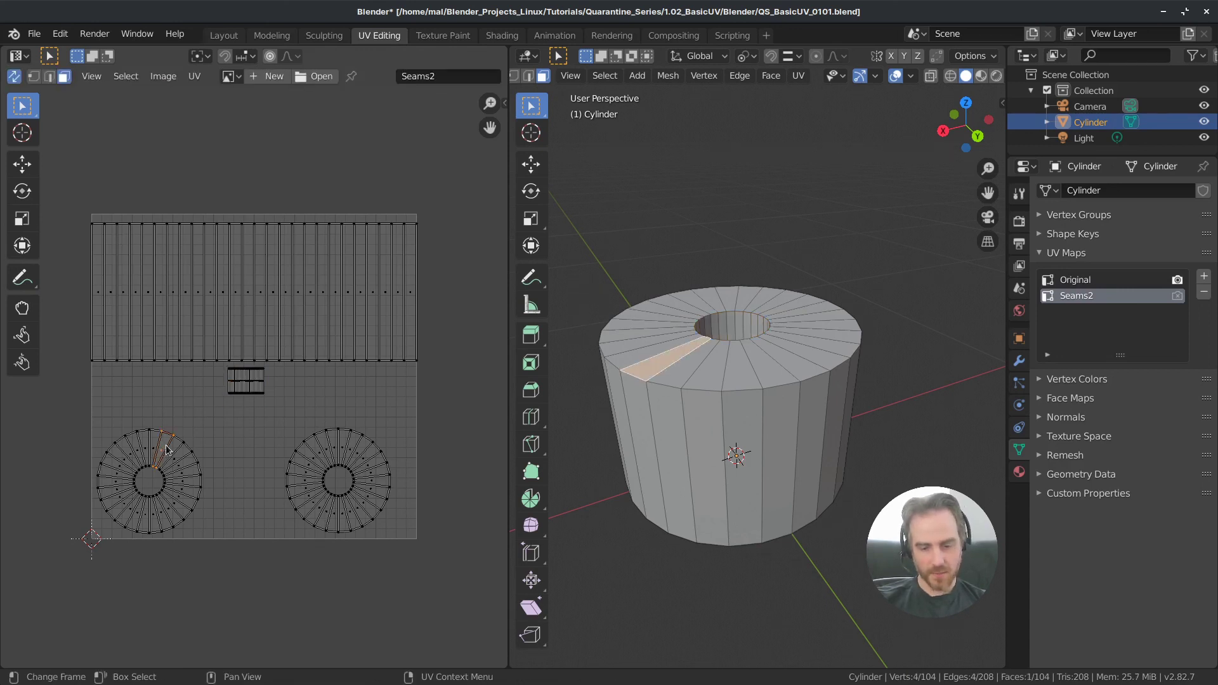
pyautogui.press('l')
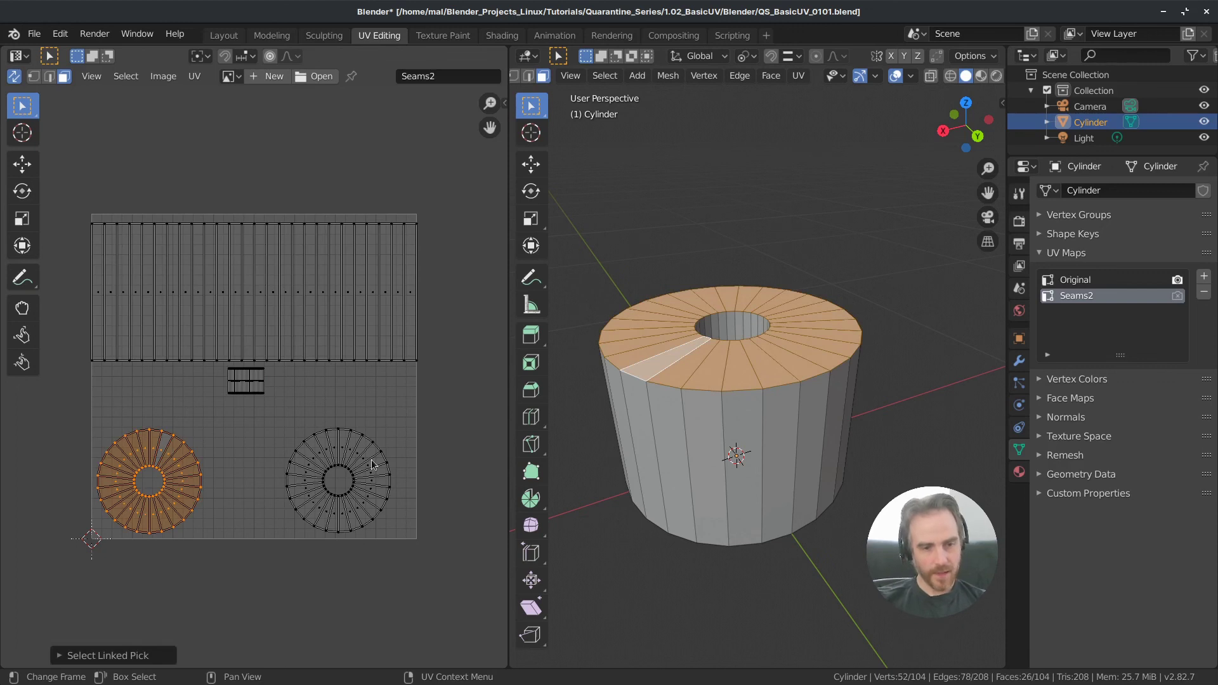
pyautogui.press('l')
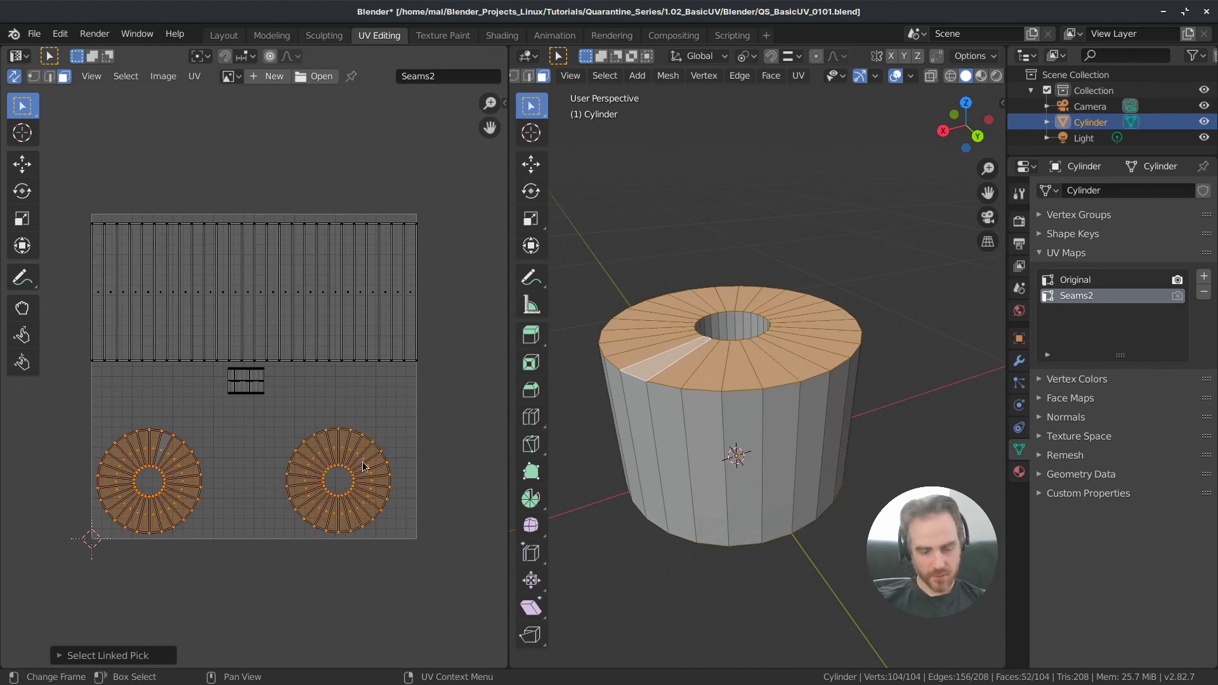
pyautogui.press('s')
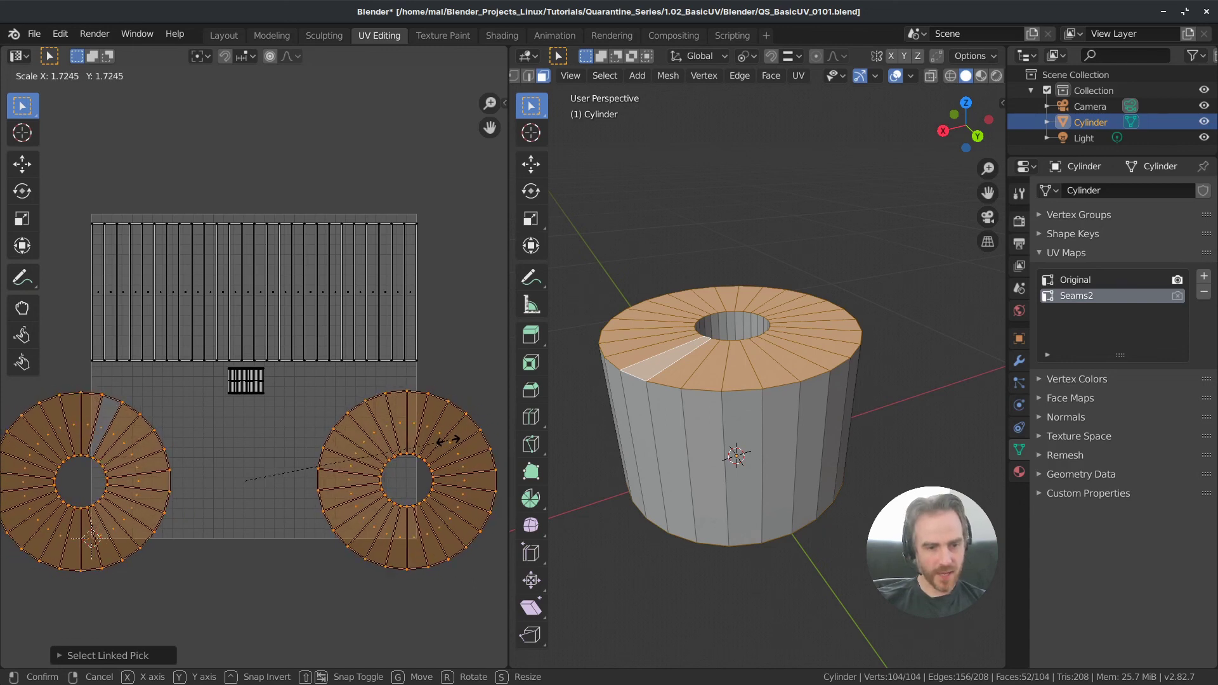
pyautogui.click(424, 437)
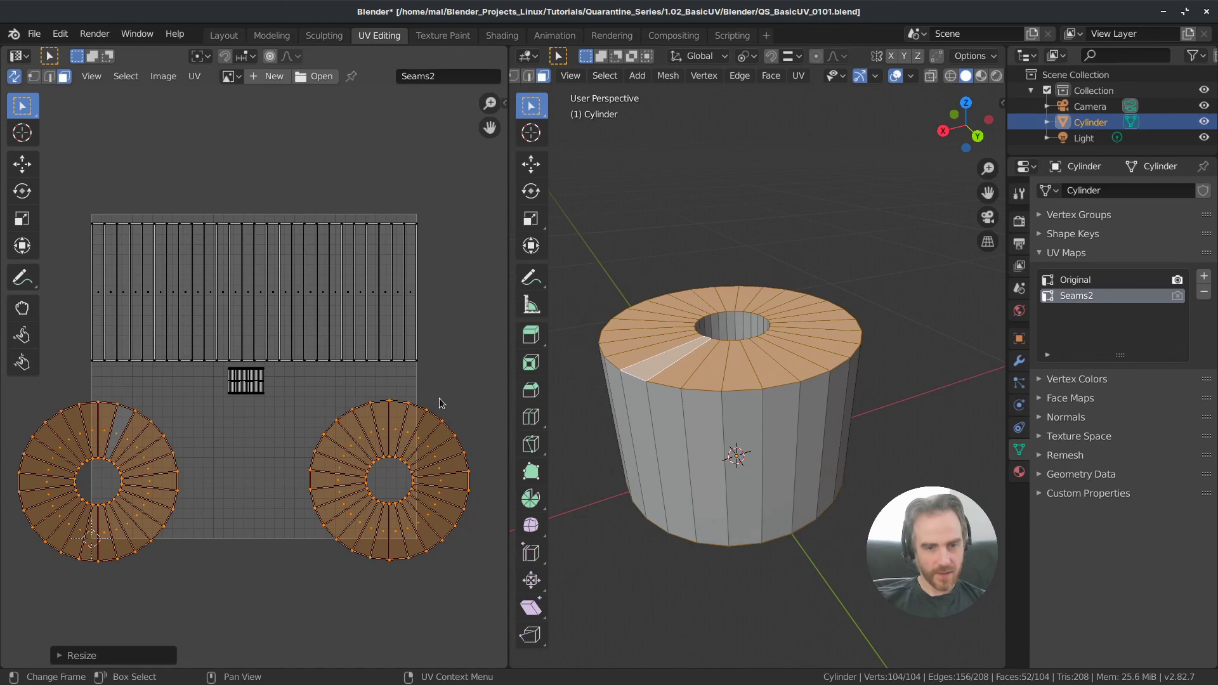
# - Arrange the enlarged caps side by side, right cap lower right, left cap beside it
pyautogui.click(427, 435)
pyautogui.press('l')
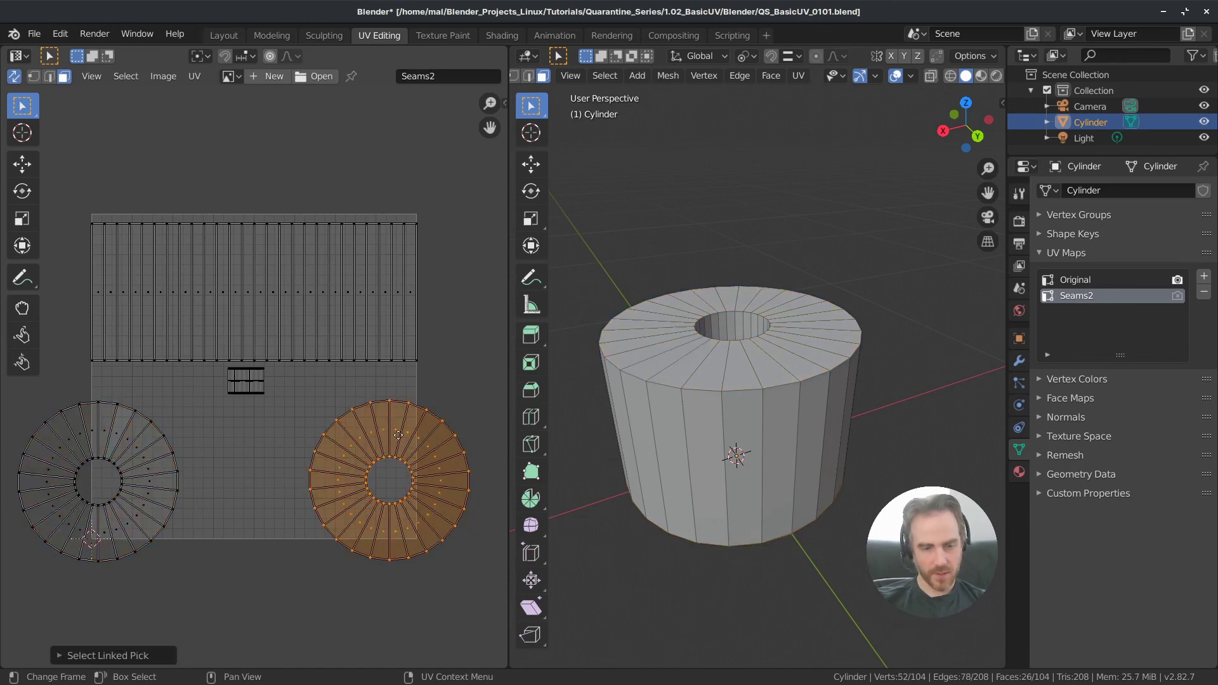
pyautogui.press('g')
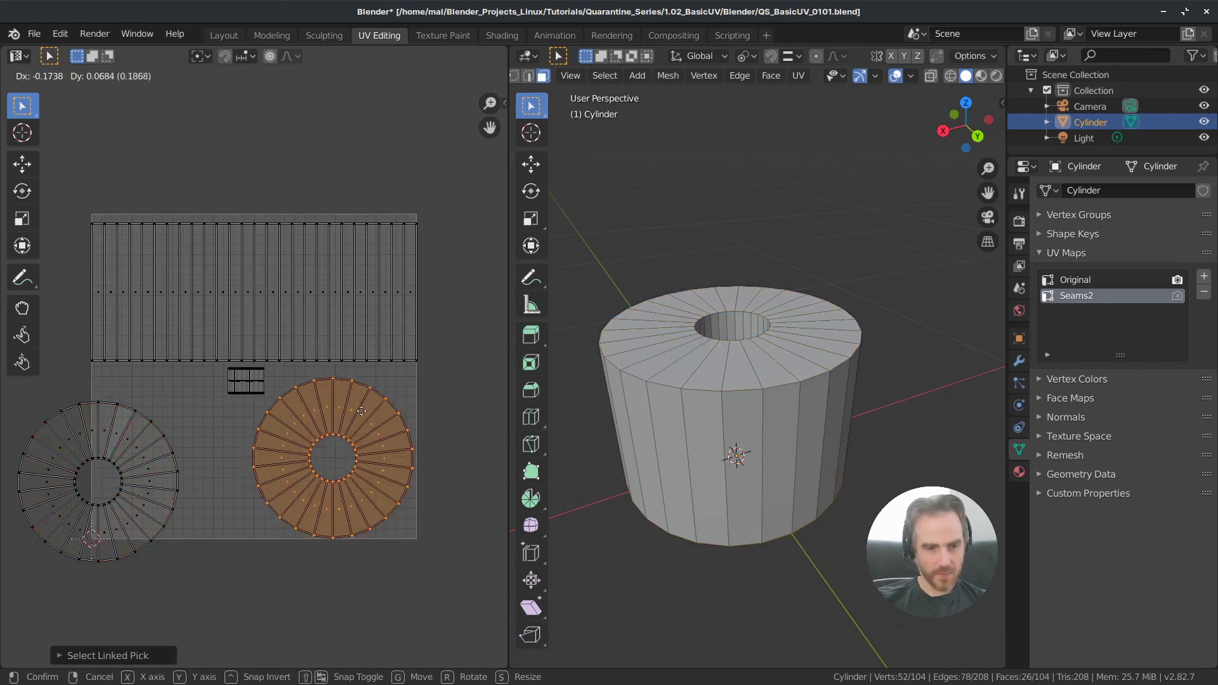
pyautogui.click(358, 404)
pyautogui.press('l')
pyautogui.press('g')
pyautogui.click(203, 409)
# - Reposition the inner-wall island between the outer-wall strip and the caps
pyautogui.press('l')
pyautogui.press('g')
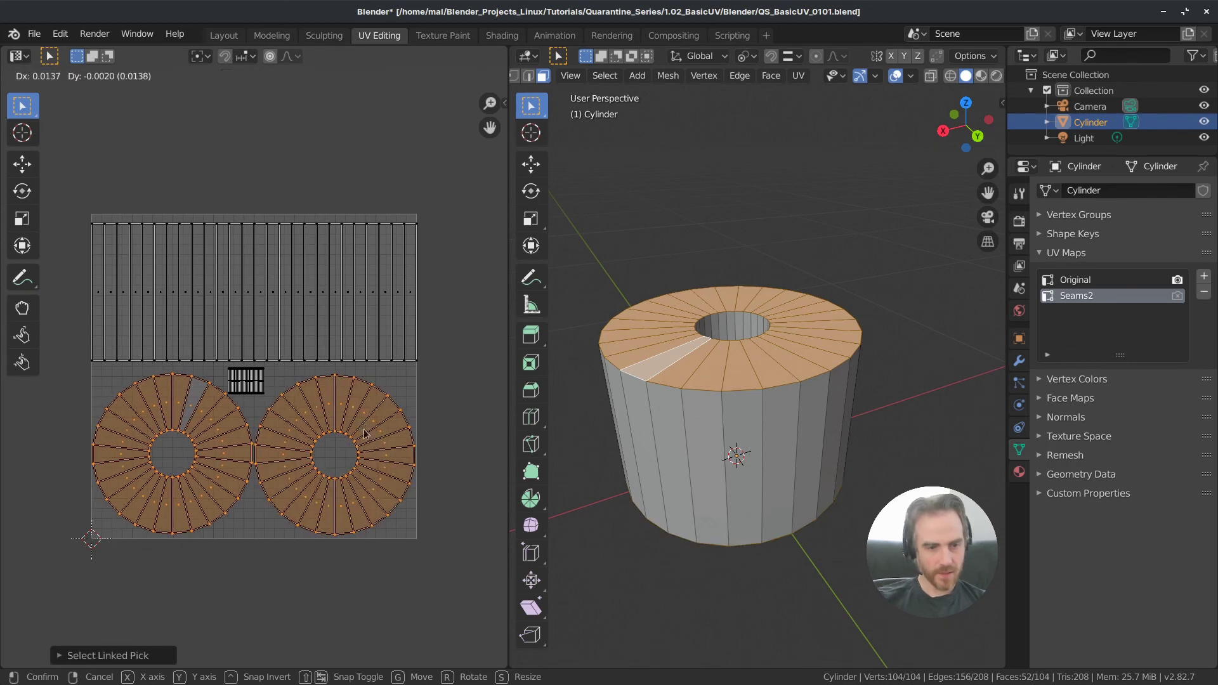
pyautogui.click(260, 381)
pyautogui.scroll(2, 260, 381)
pyautogui.press('l')
pyautogui.press('g')
pyautogui.click(273, 371)
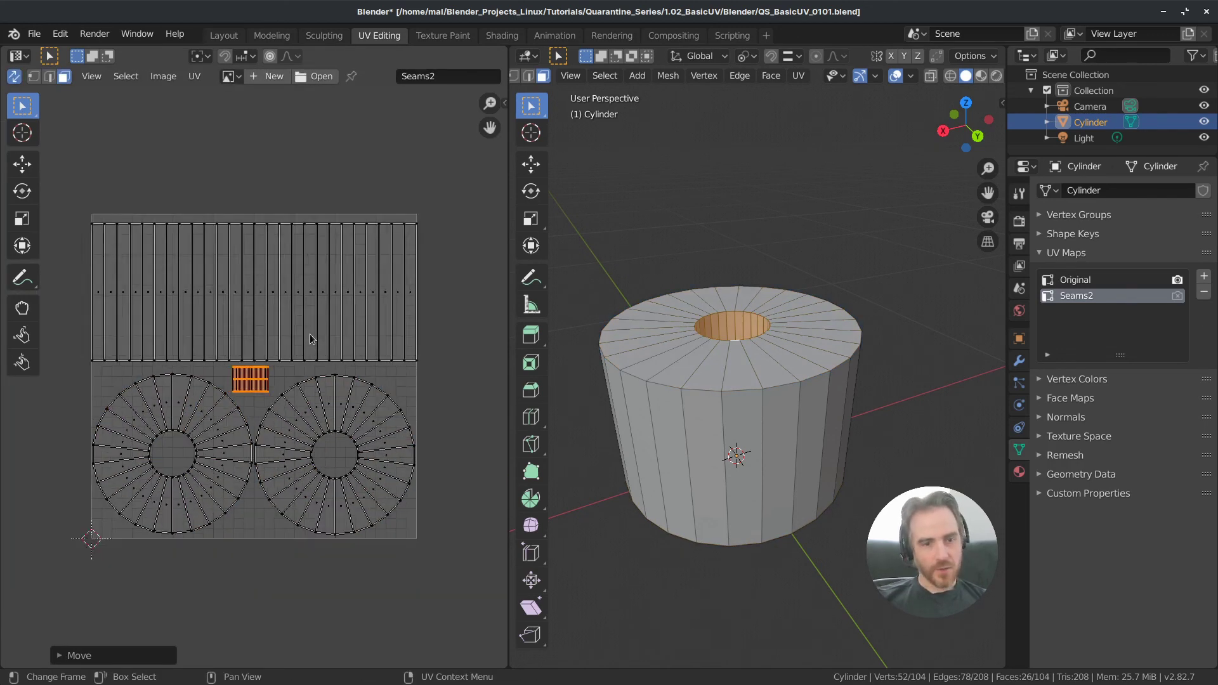
# - Scale the outer-wall strip down to about 0.95 so it fits inside the UV square
pyautogui.click(216, 269)
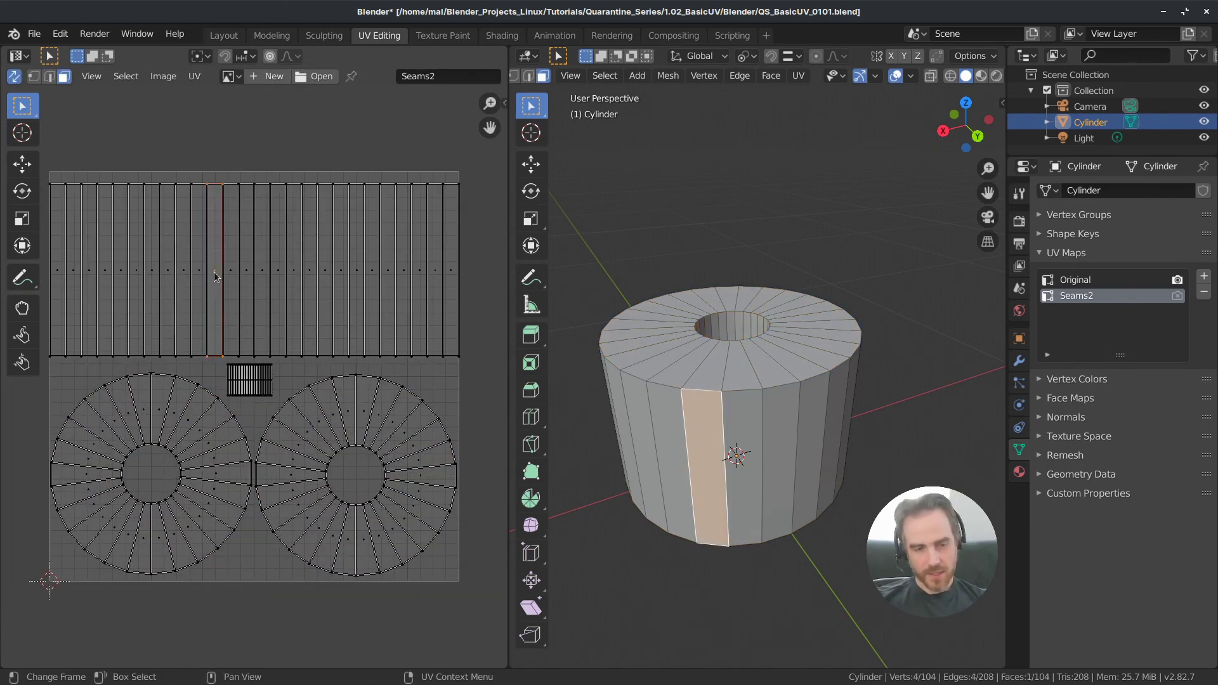
pyautogui.press('l')
pyautogui.press('s')
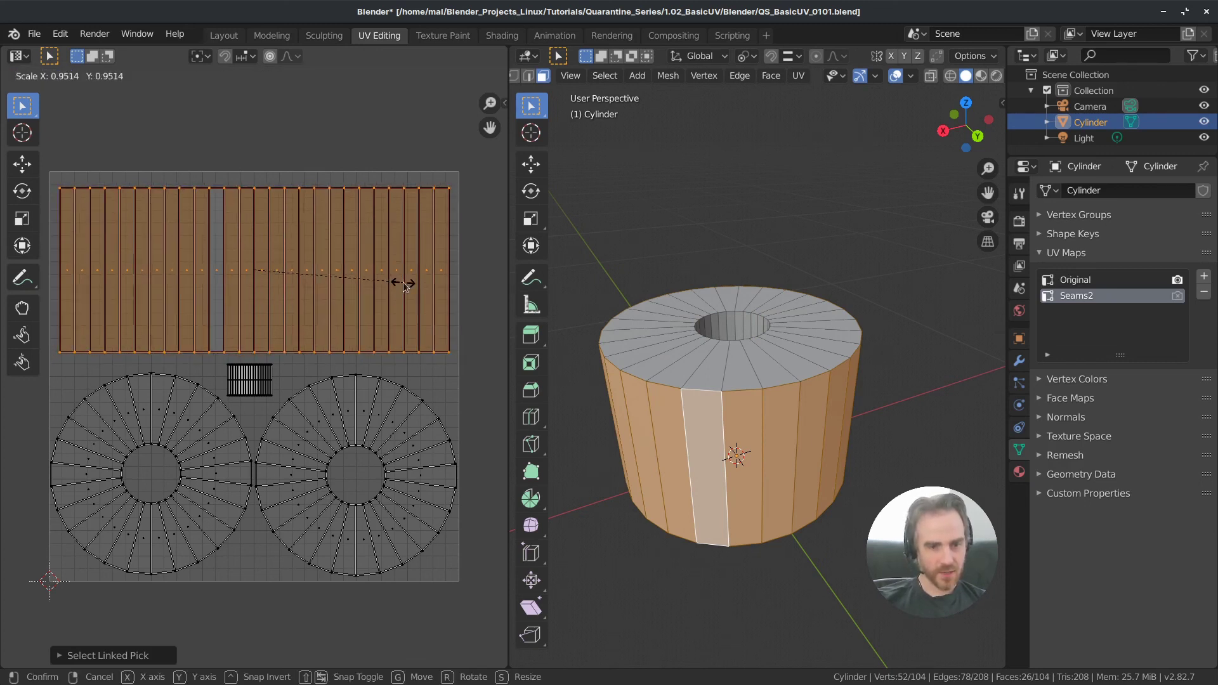
pyautogui.click(403, 285)
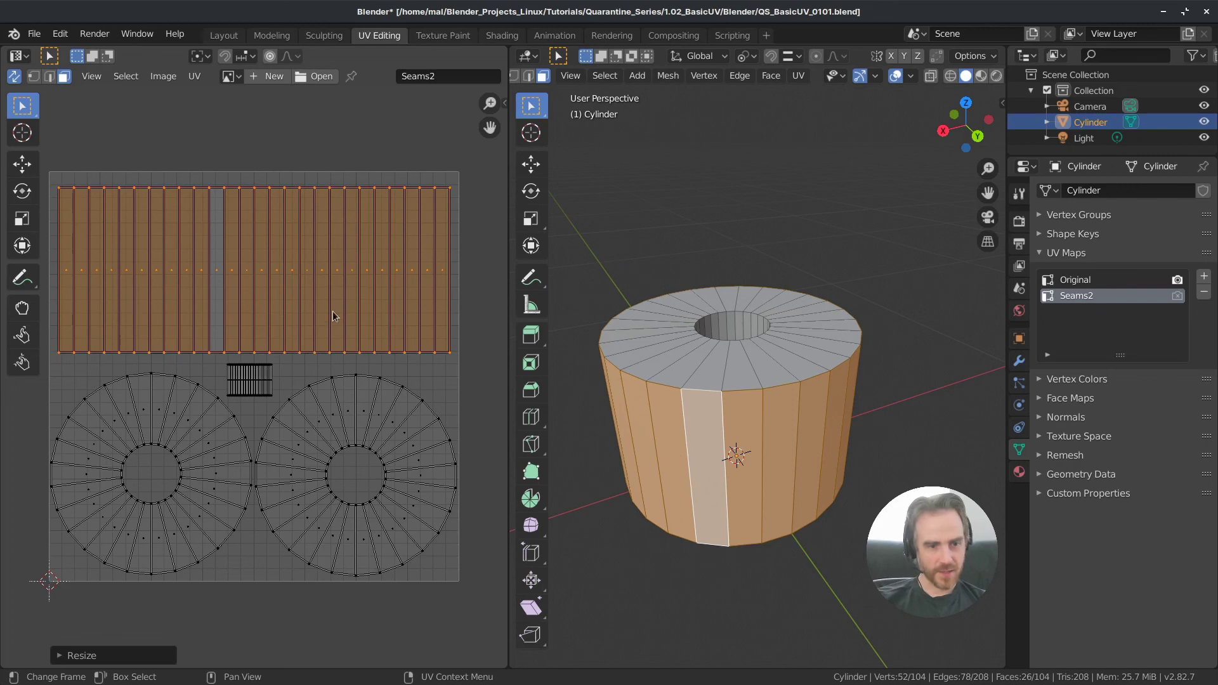
pyautogui.hotkey('alt', 'a')
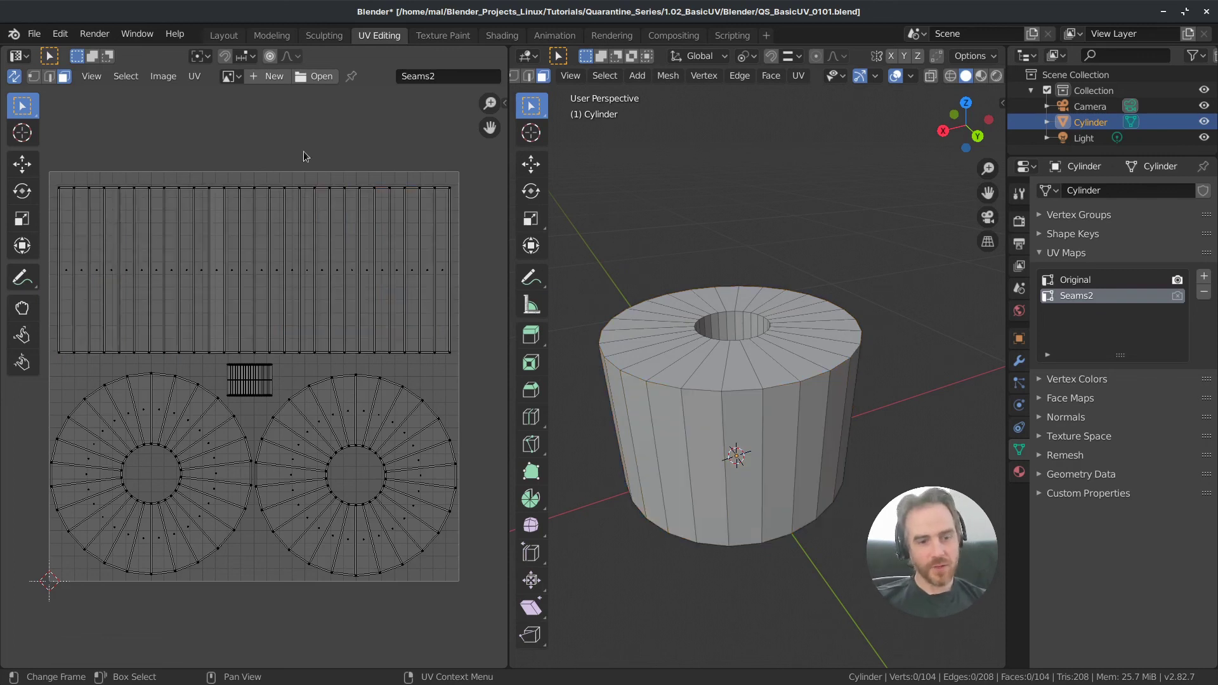
pyautogui.scroll(-2, 335, 215)
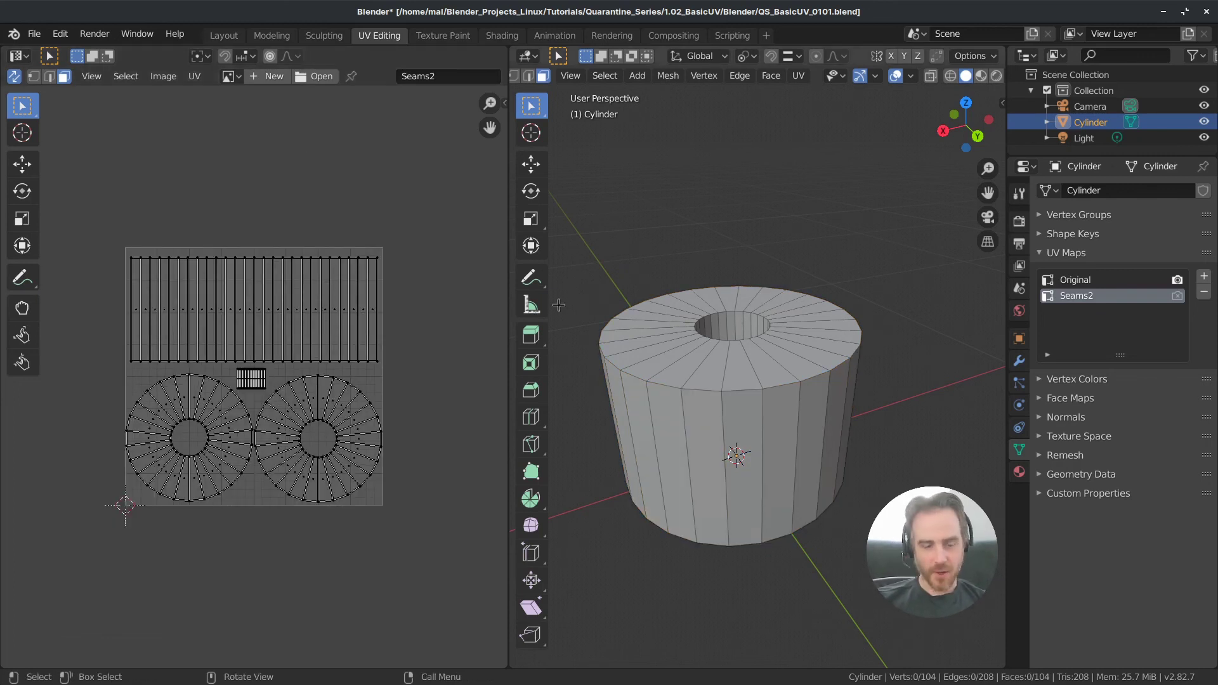